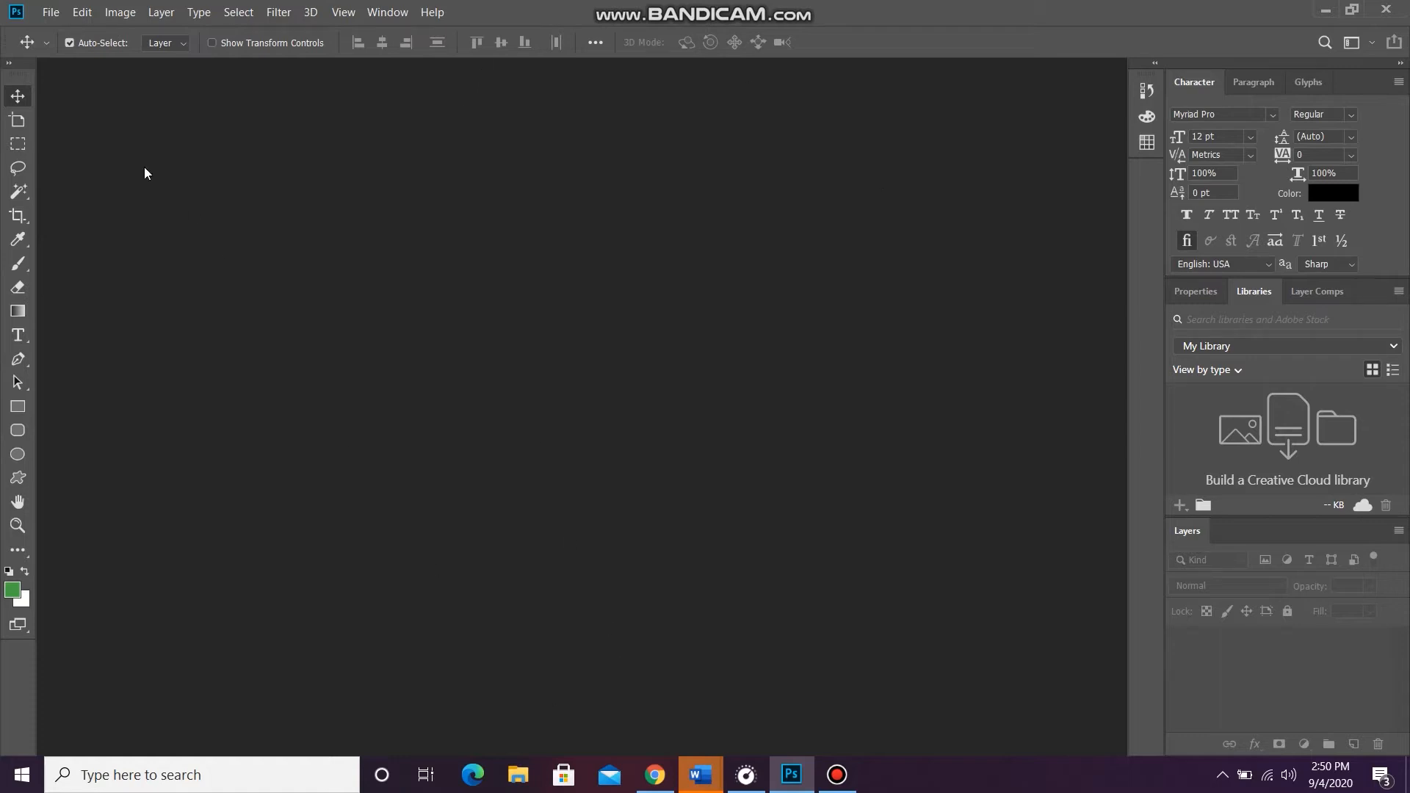
Step: Open the IMG_0001 photo from the Downloads folder
{"action": "left_click", "coordinate": [51, 12]}
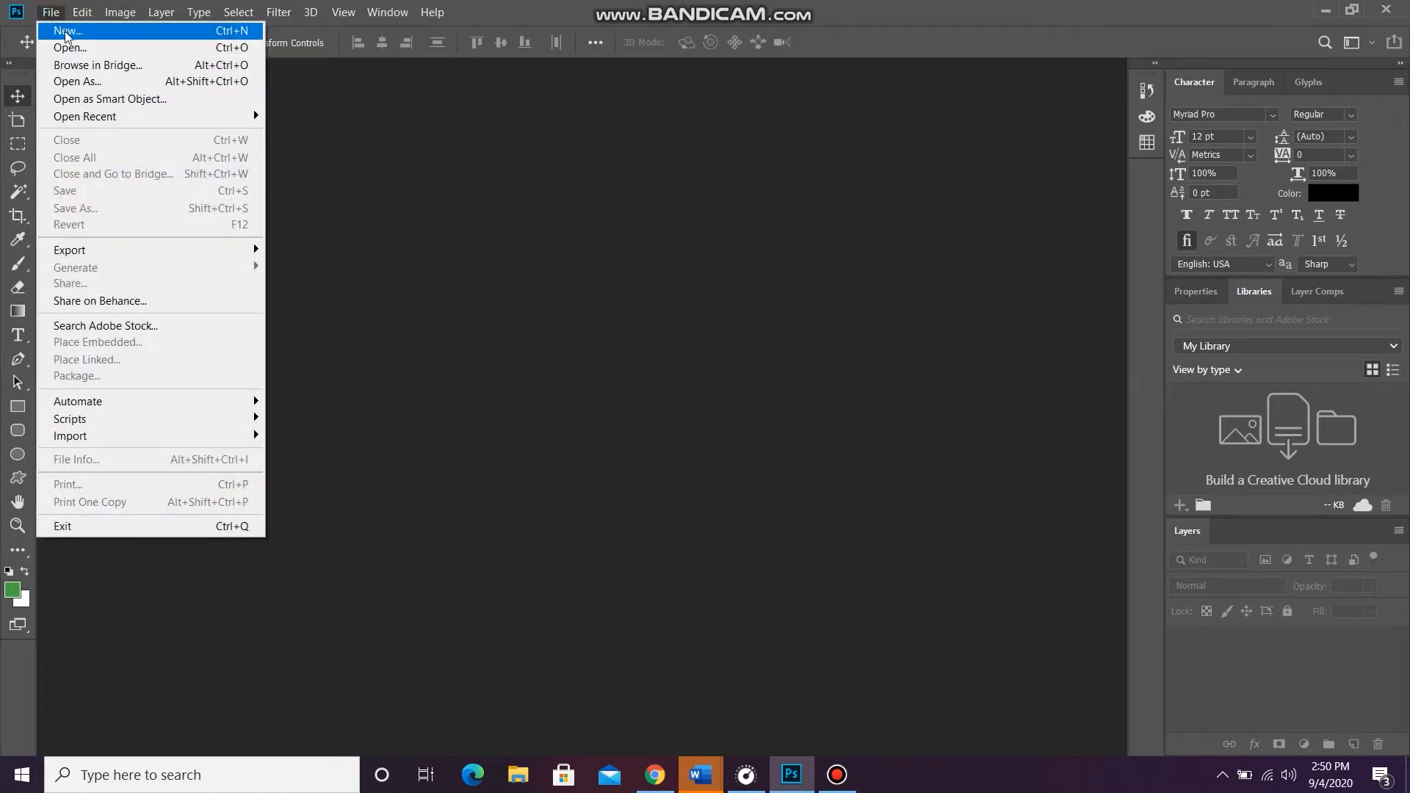
{"action": "left_click", "coordinate": [69, 46]}
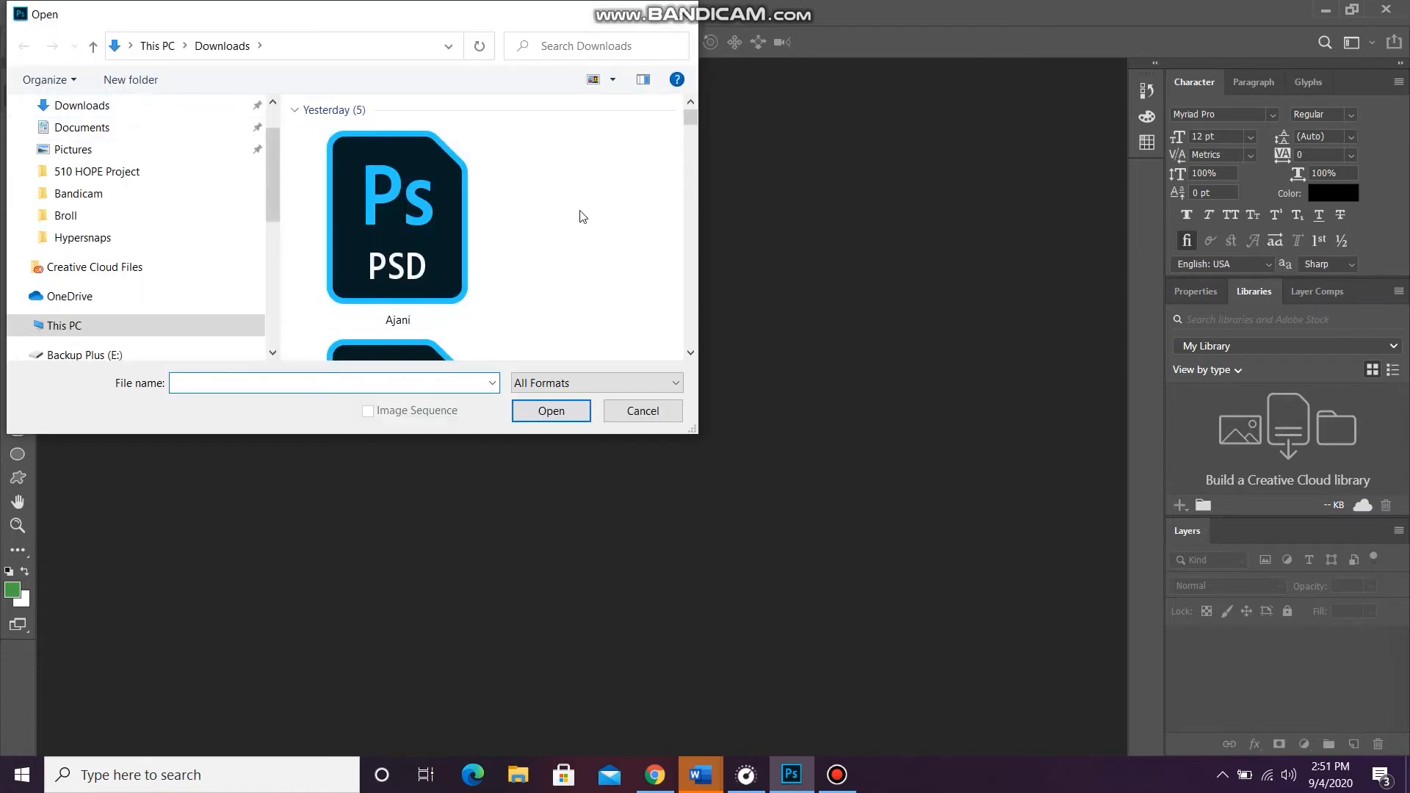
{"action": "left_click_drag", "start_coordinate": [692, 119], "coordinate": [686, 127]}
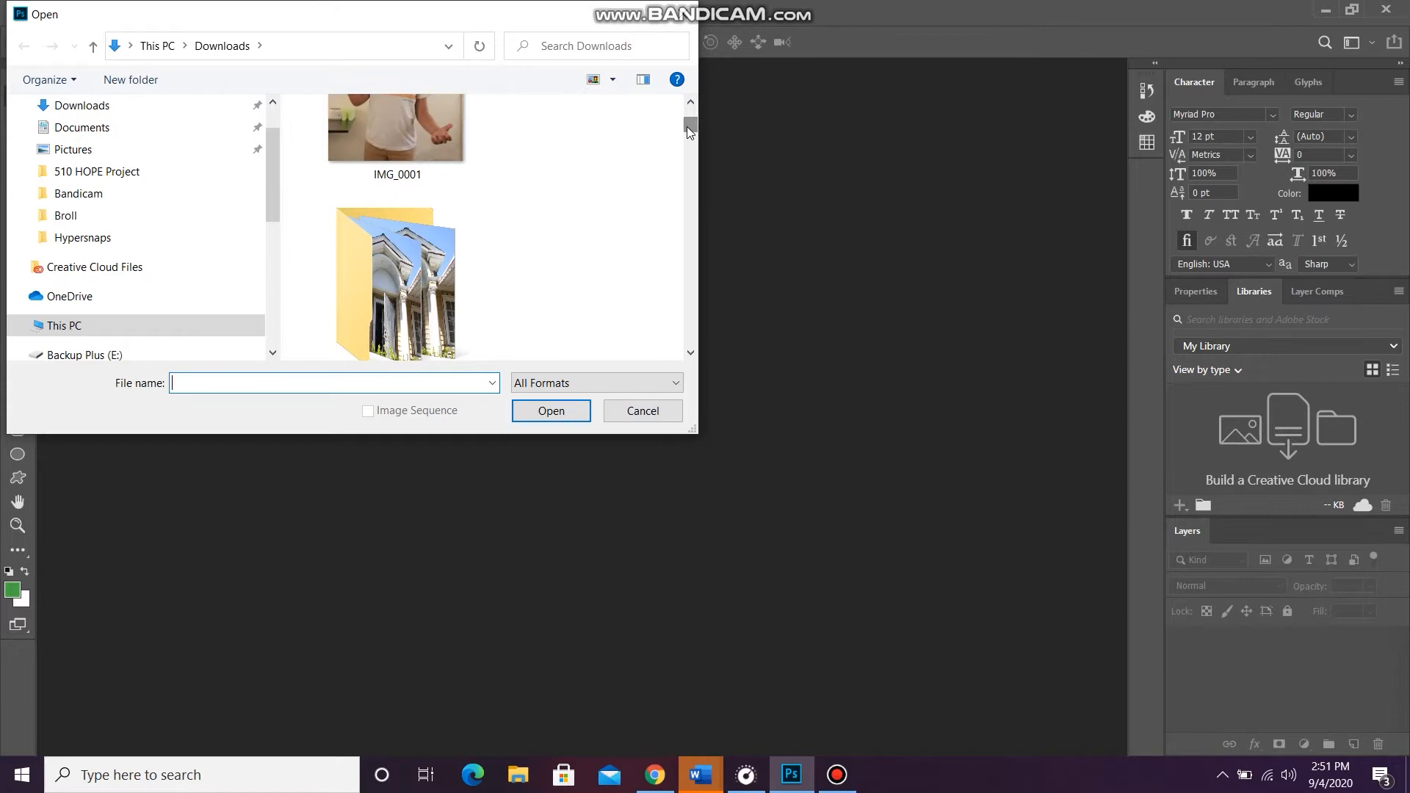
{"action": "left_click", "coordinate": [415, 134]}
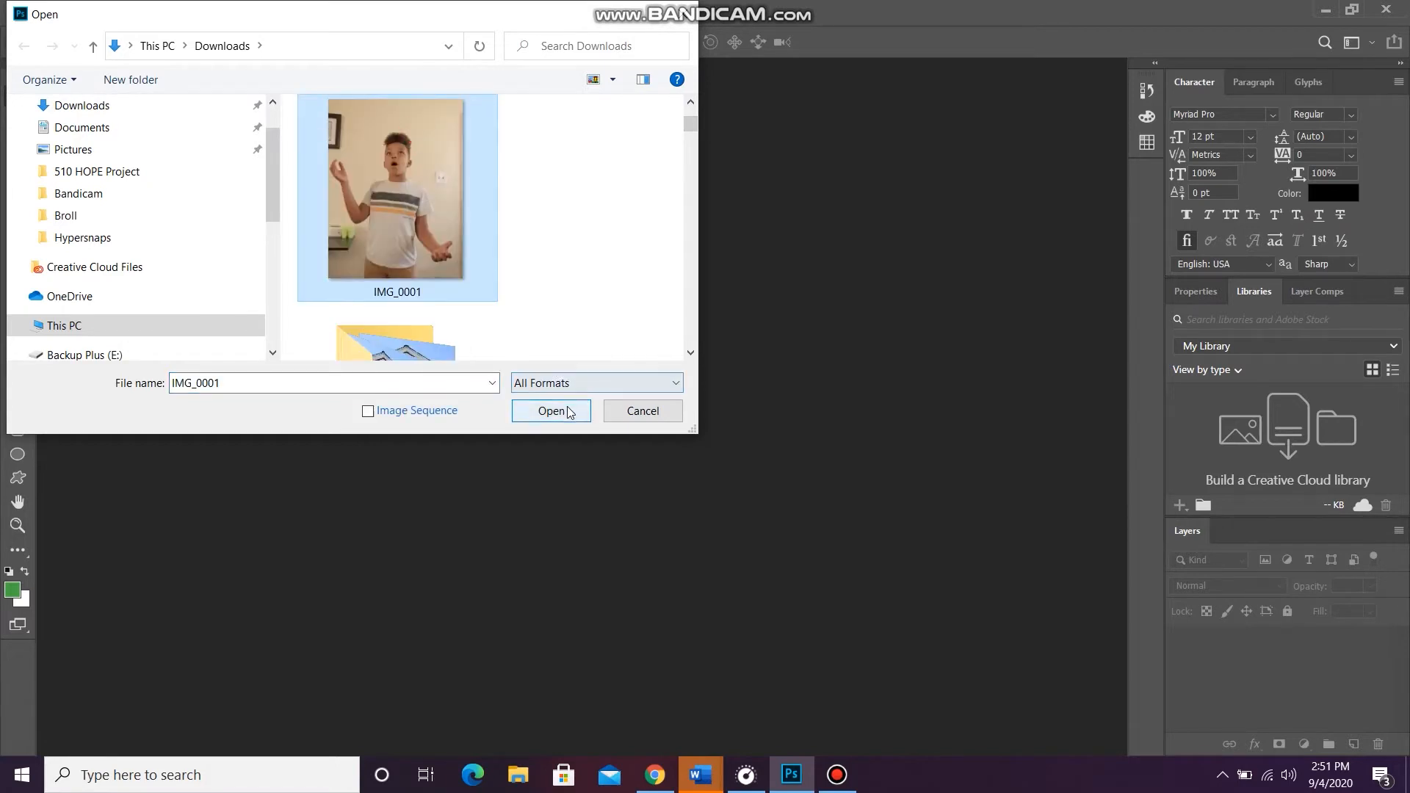
{"action": "left_click_drag", "start_coordinate": [296, 15], "coordinate": [410, 44]}
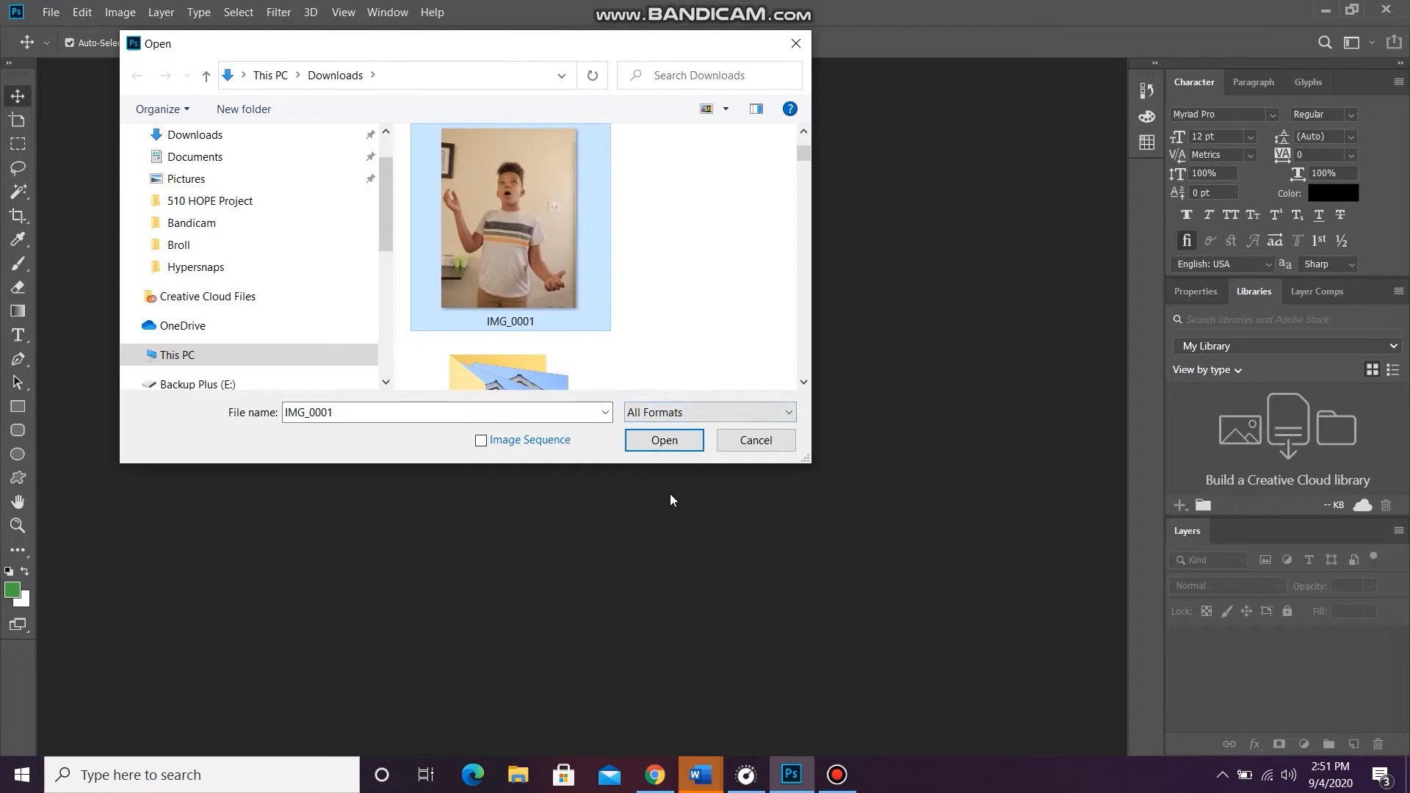
{"action": "left_click", "coordinate": [661, 444]}
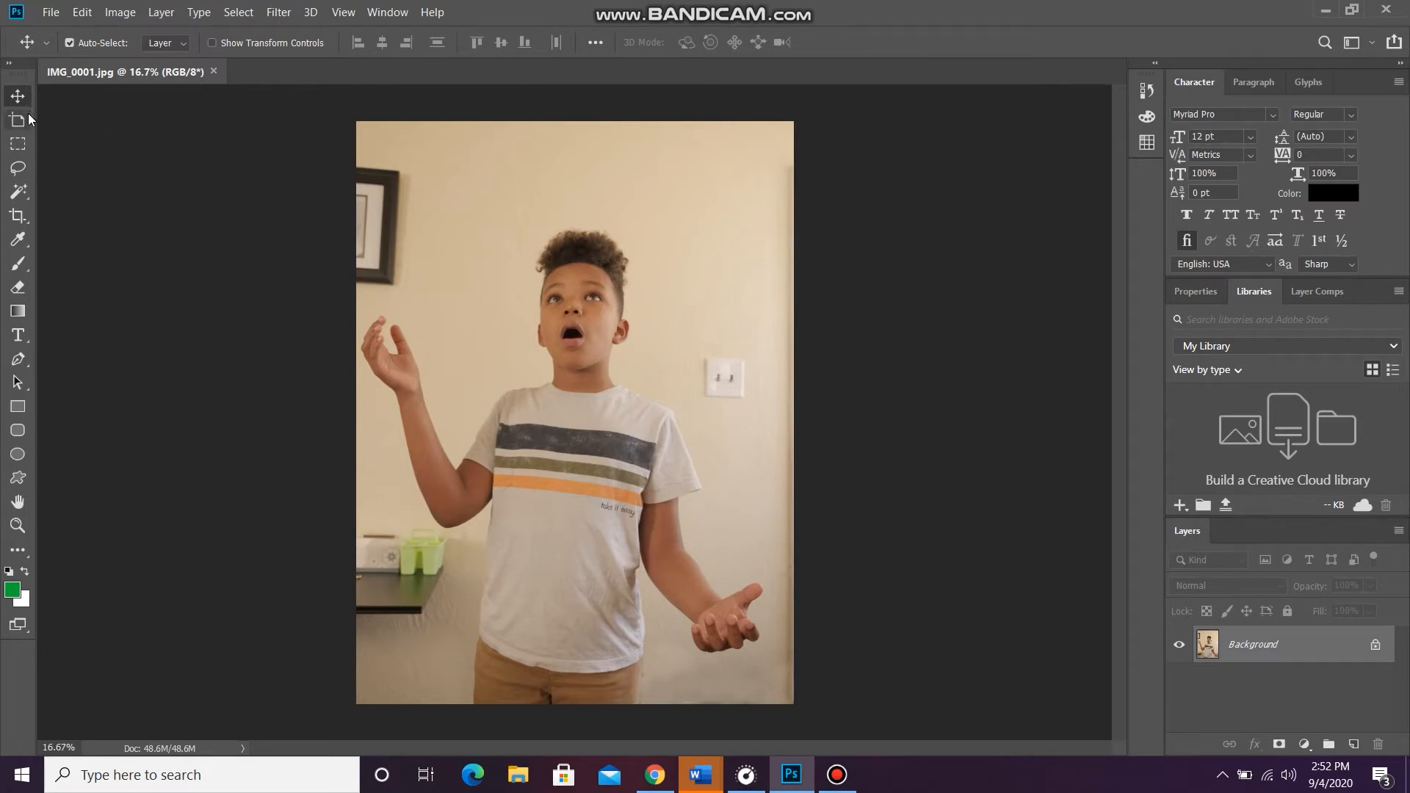
Step: Draw a loose freehand Lasso selection around the boy's head and neck, down to the shirt collar
{"action": "left_click", "coordinate": [20, 170]}
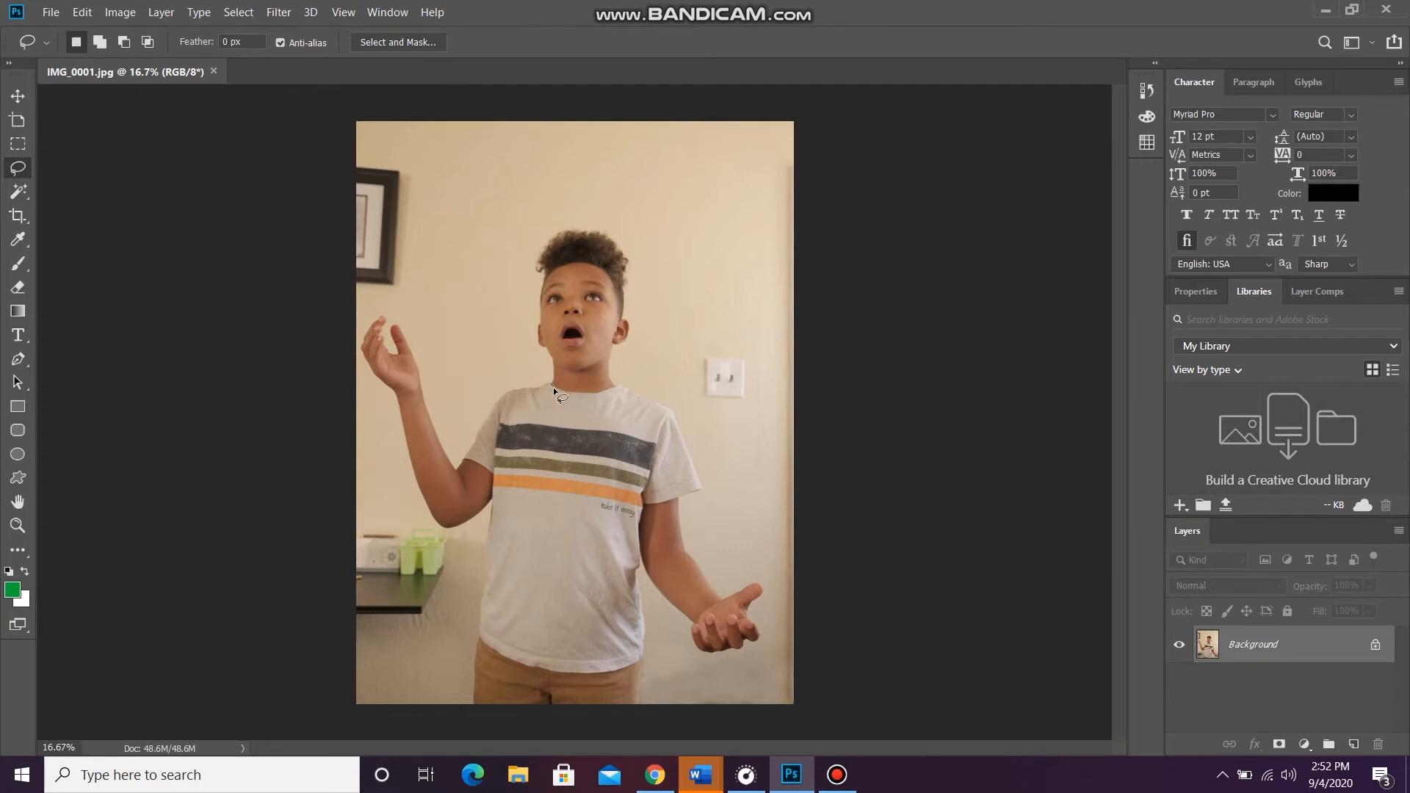
{"action": "left_click_drag", "start_coordinate": [586, 396], "coordinate": [649, 347]}
{"action": "mouse_move", "coordinate": [623, 237]}
{"action": "left_mouse_down"}
{"action": "mouse_move", "coordinate": [564, 228]}
{"action": "mouse_move", "coordinate": [539, 253]}
{"action": "mouse_move", "coordinate": [527, 330]}
{"action": "mouse_move", "coordinate": [544, 368]}
{"action": "left_mouse_up"}
{"action": "left_click_drag", "start_coordinate": [546, 373], "coordinate": [547, 374]}
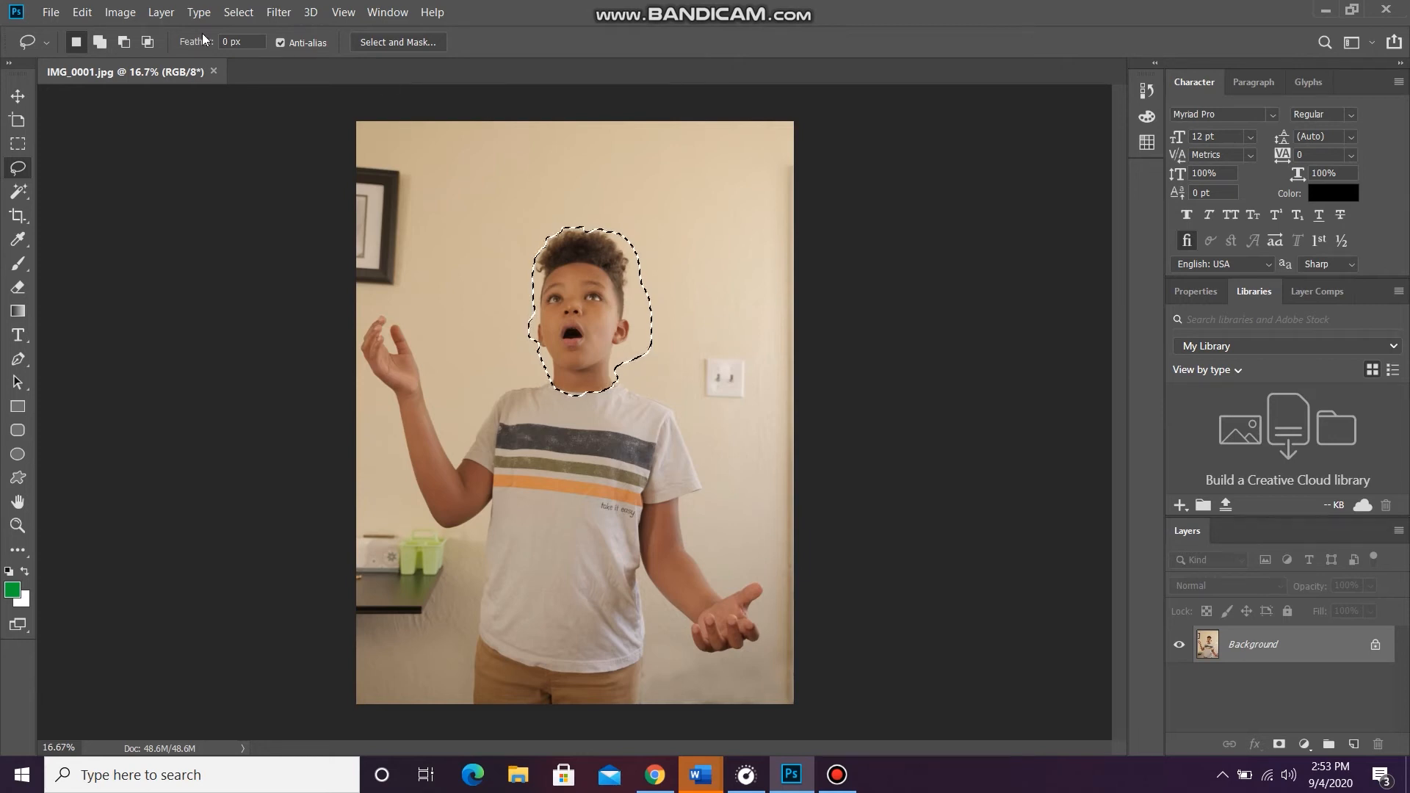
Step: Copy and paste the selected head onto its own layer and move the pasted head down onto the shirt
{"action": "left_click", "coordinate": [77, 15]}
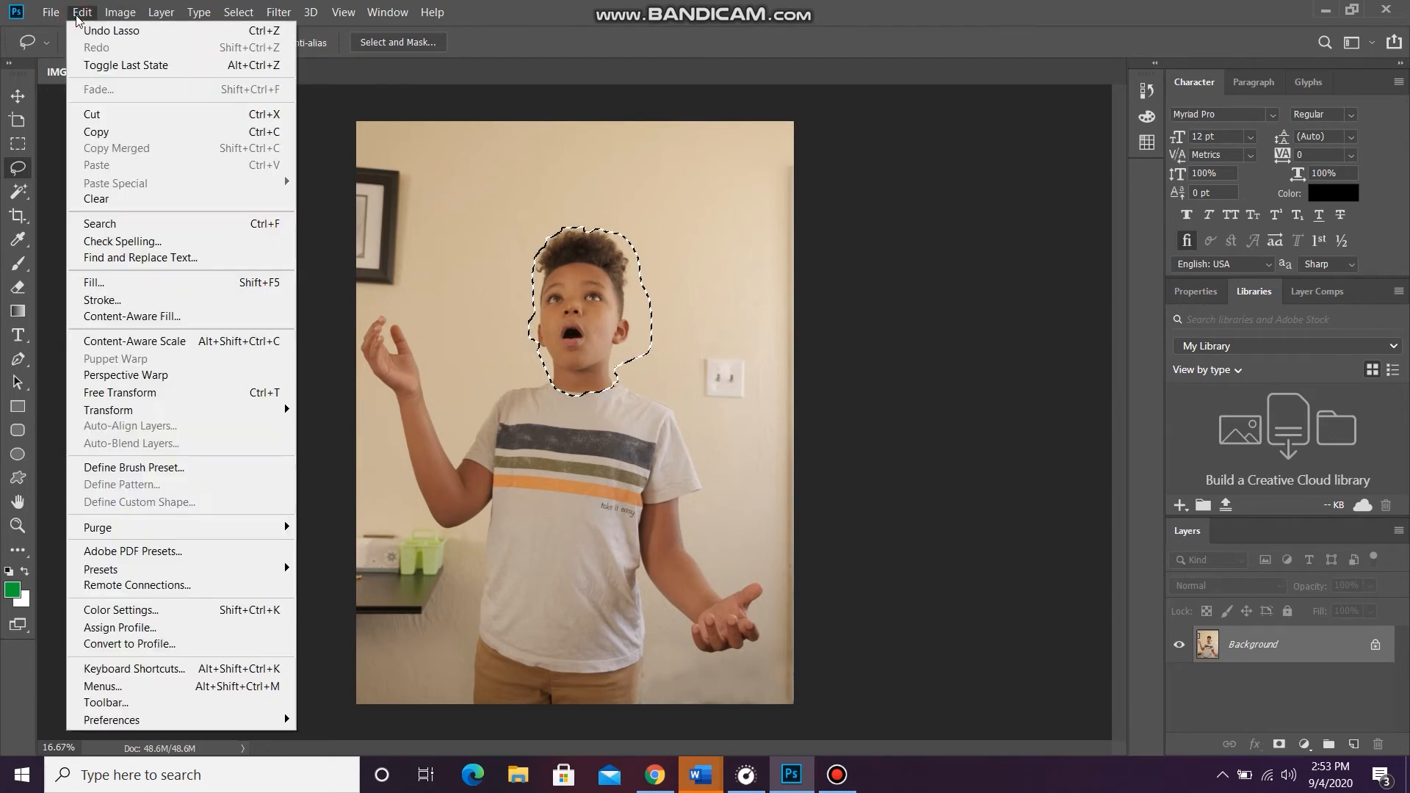
{"action": "left_click", "coordinate": [110, 133]}
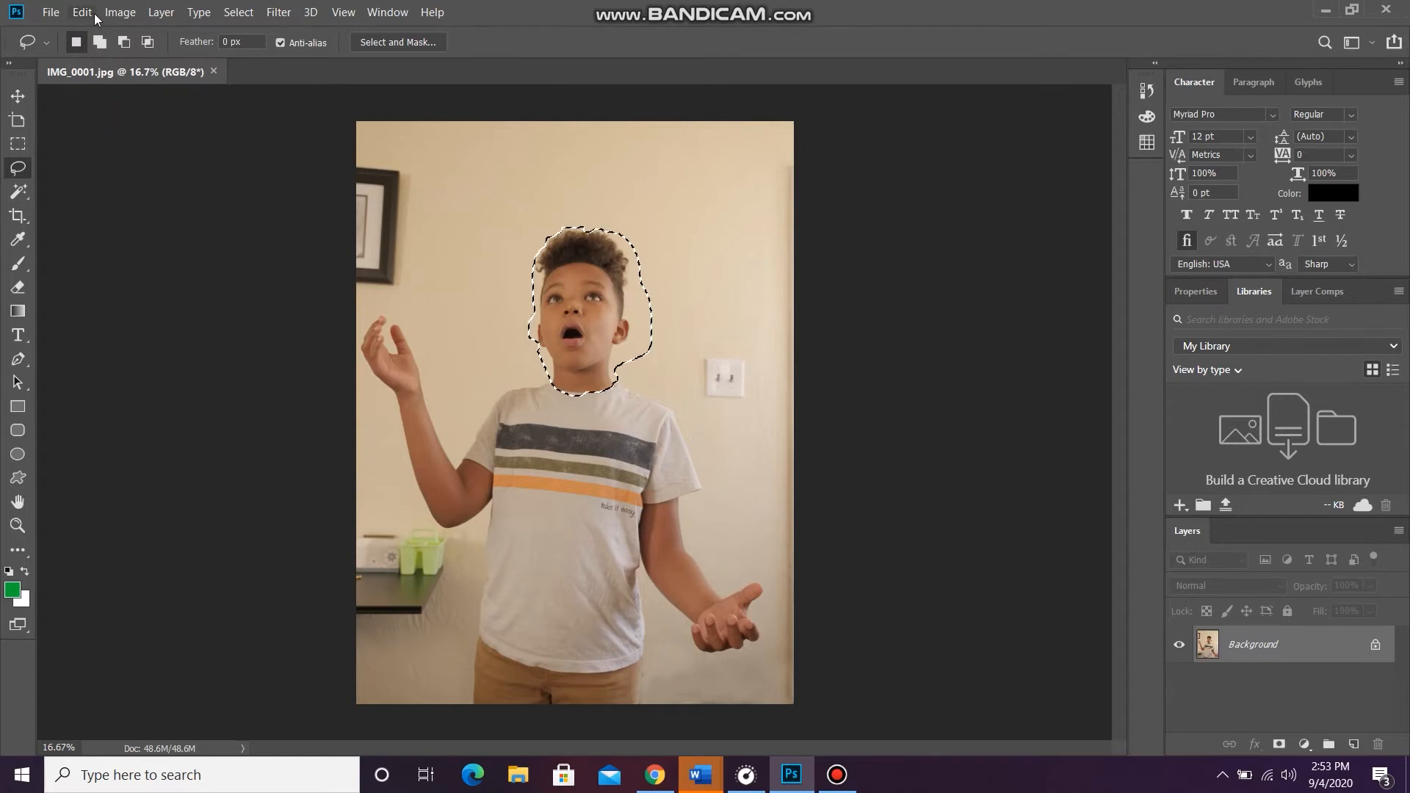
{"action": "left_click", "coordinate": [84, 13]}
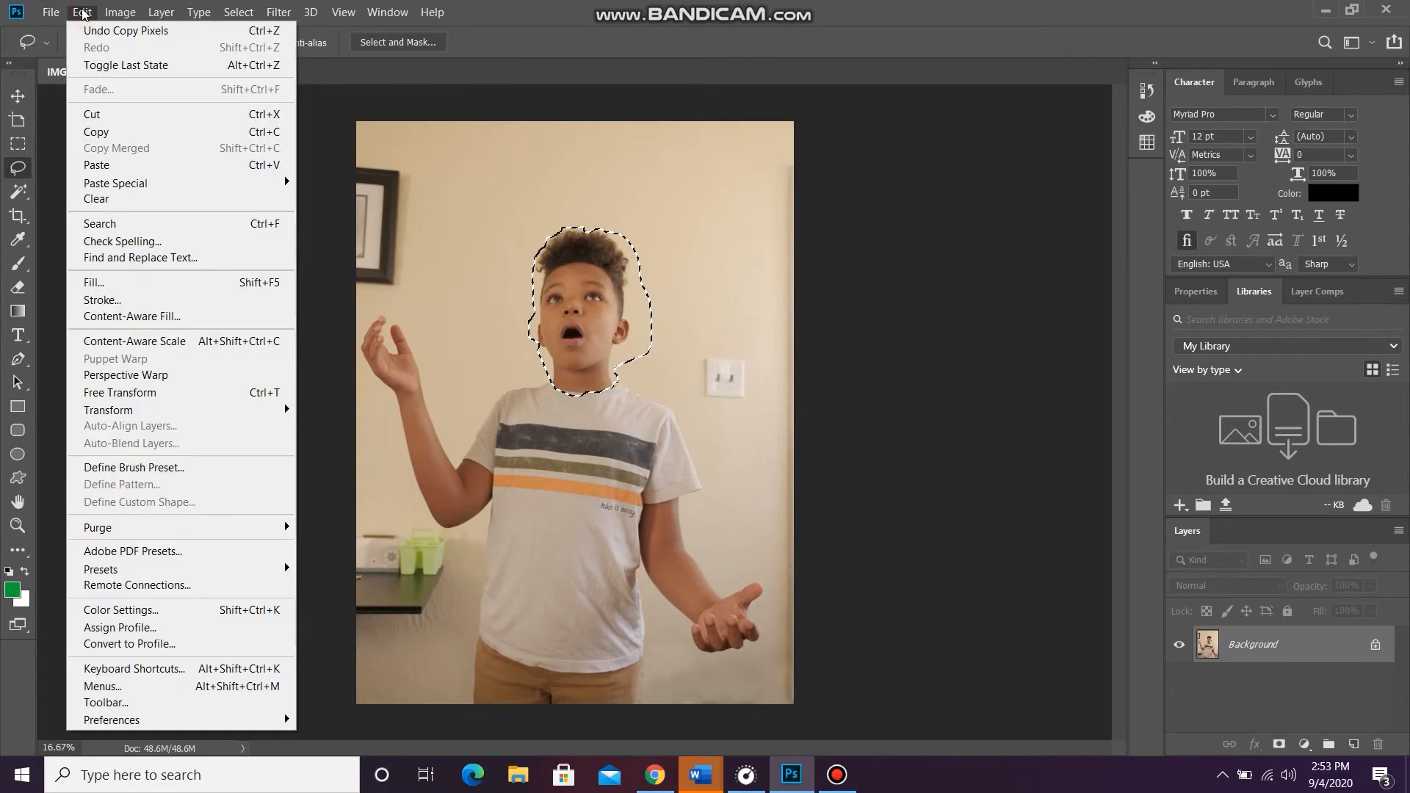
{"action": "left_click", "coordinate": [109, 164]}
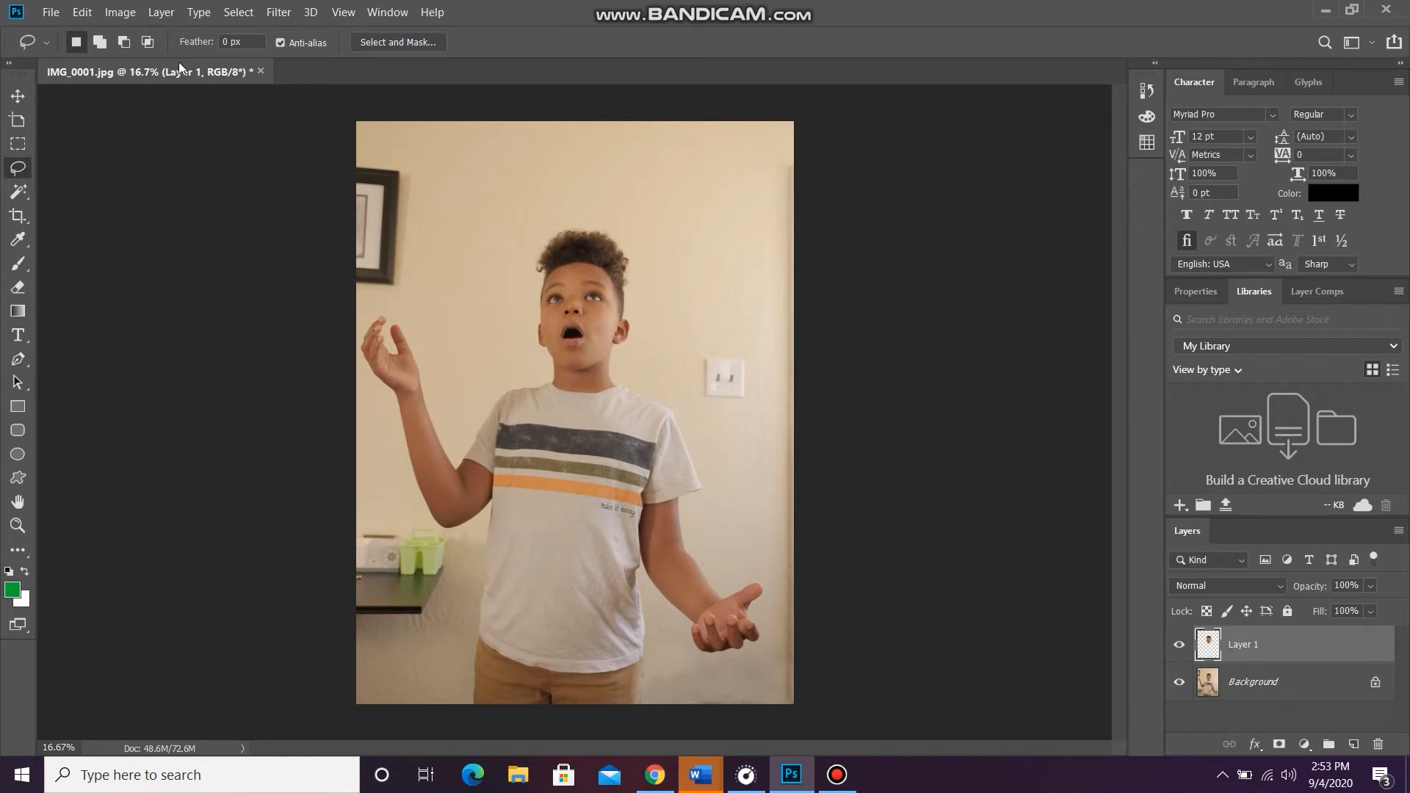
{"action": "left_click", "coordinate": [18, 97]}
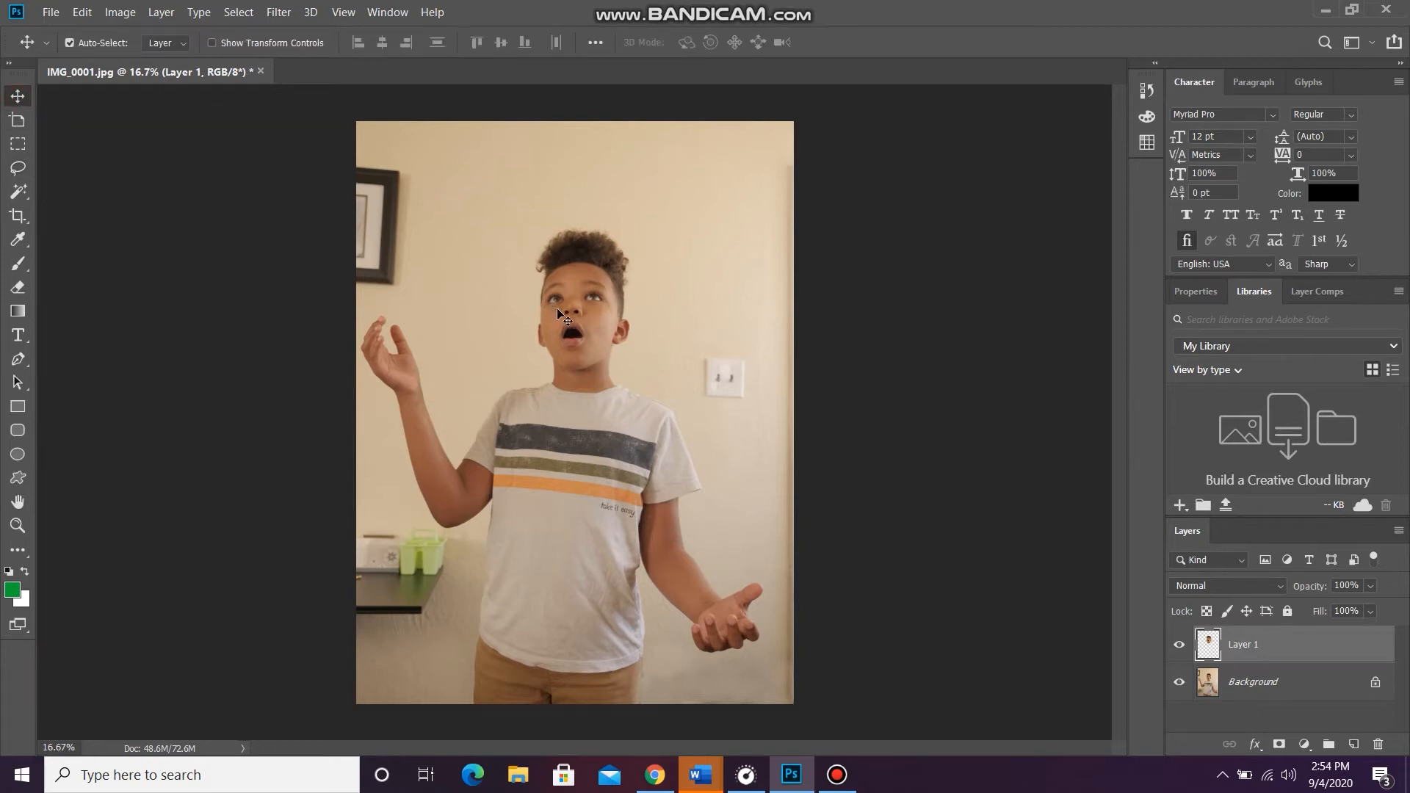
{"action": "left_click_drag", "start_coordinate": [559, 310], "coordinate": [574, 507]}
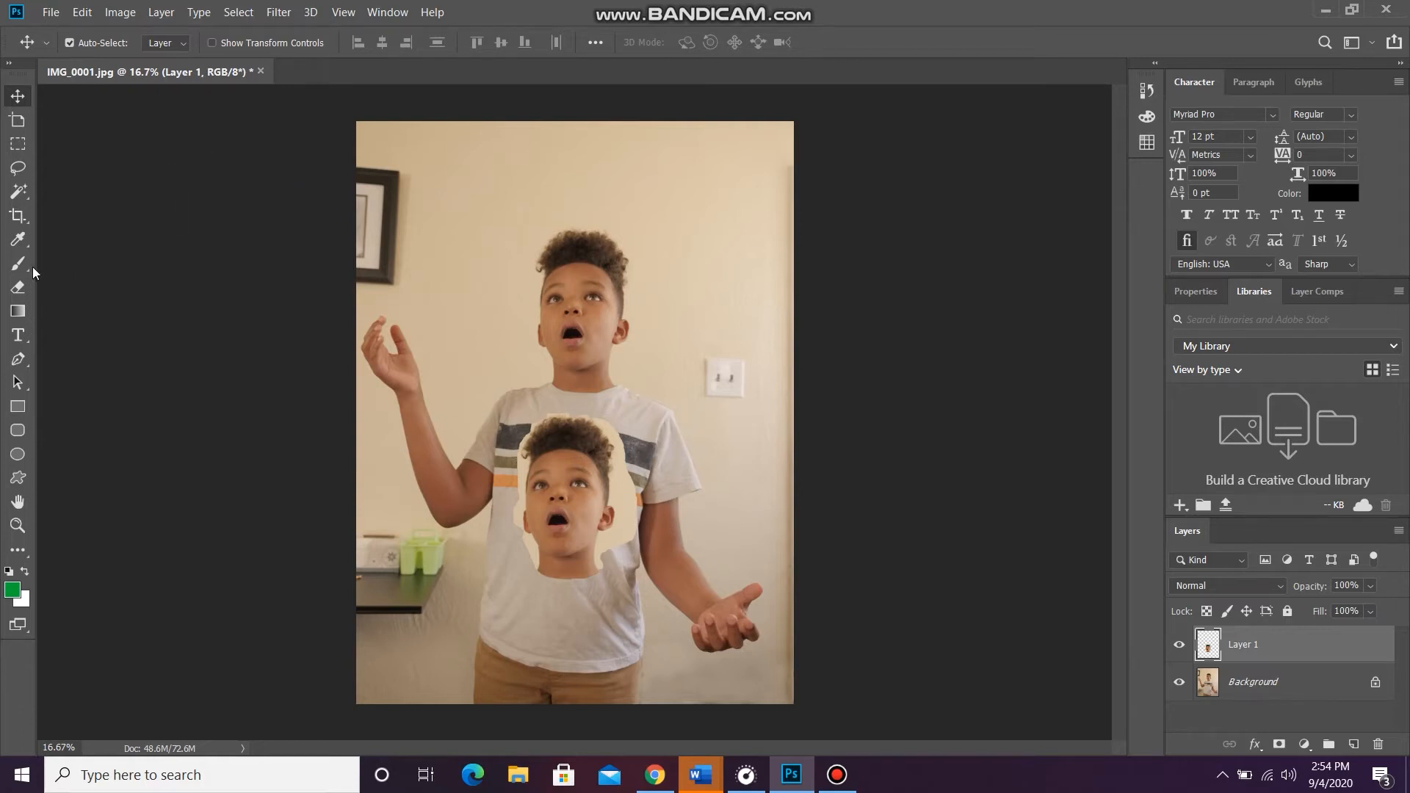
Step: Set the Eraser brush size to 161 px, adjust its hardness and dab at the edge above the pasted head
{"action": "left_click", "coordinate": [18, 287]}
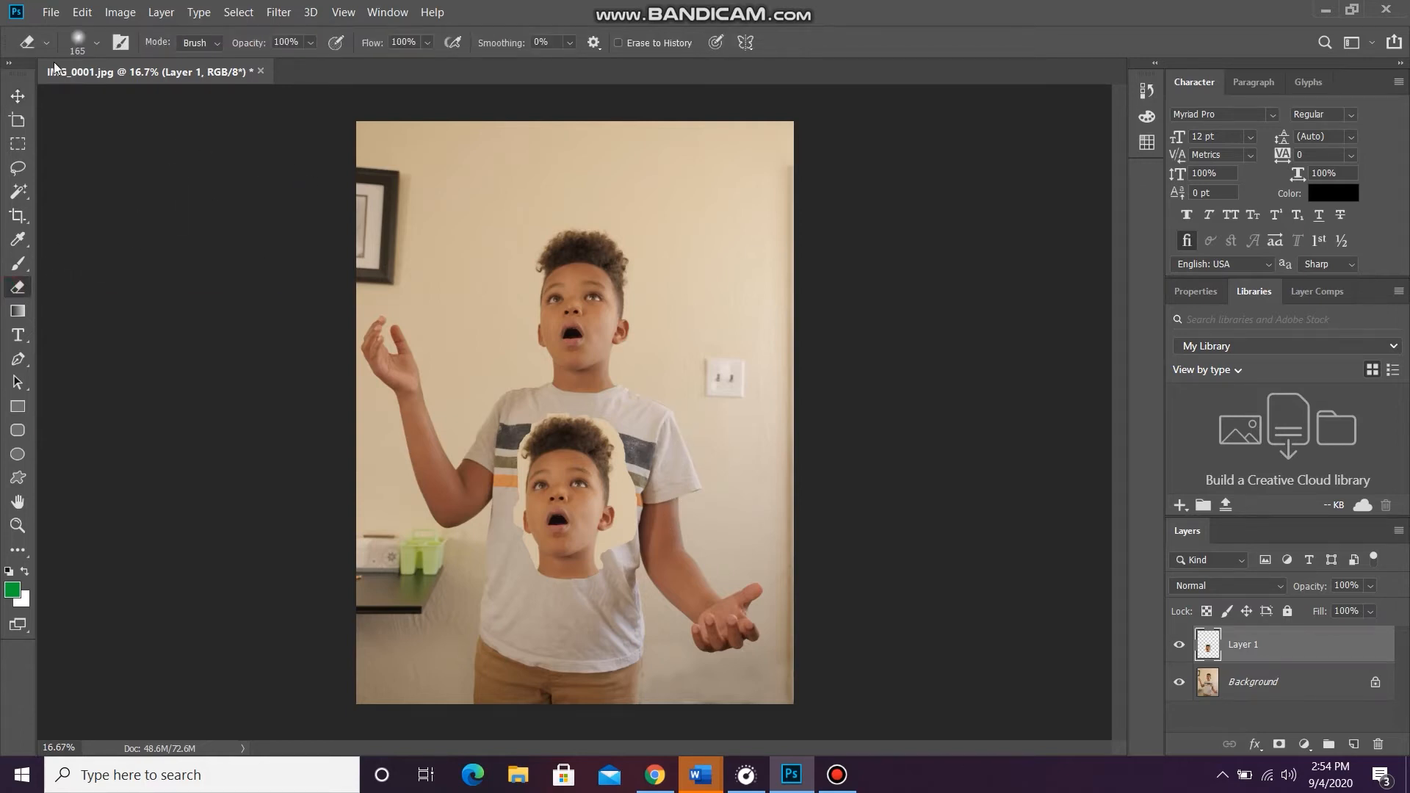
{"action": "left_click", "coordinate": [98, 43]}
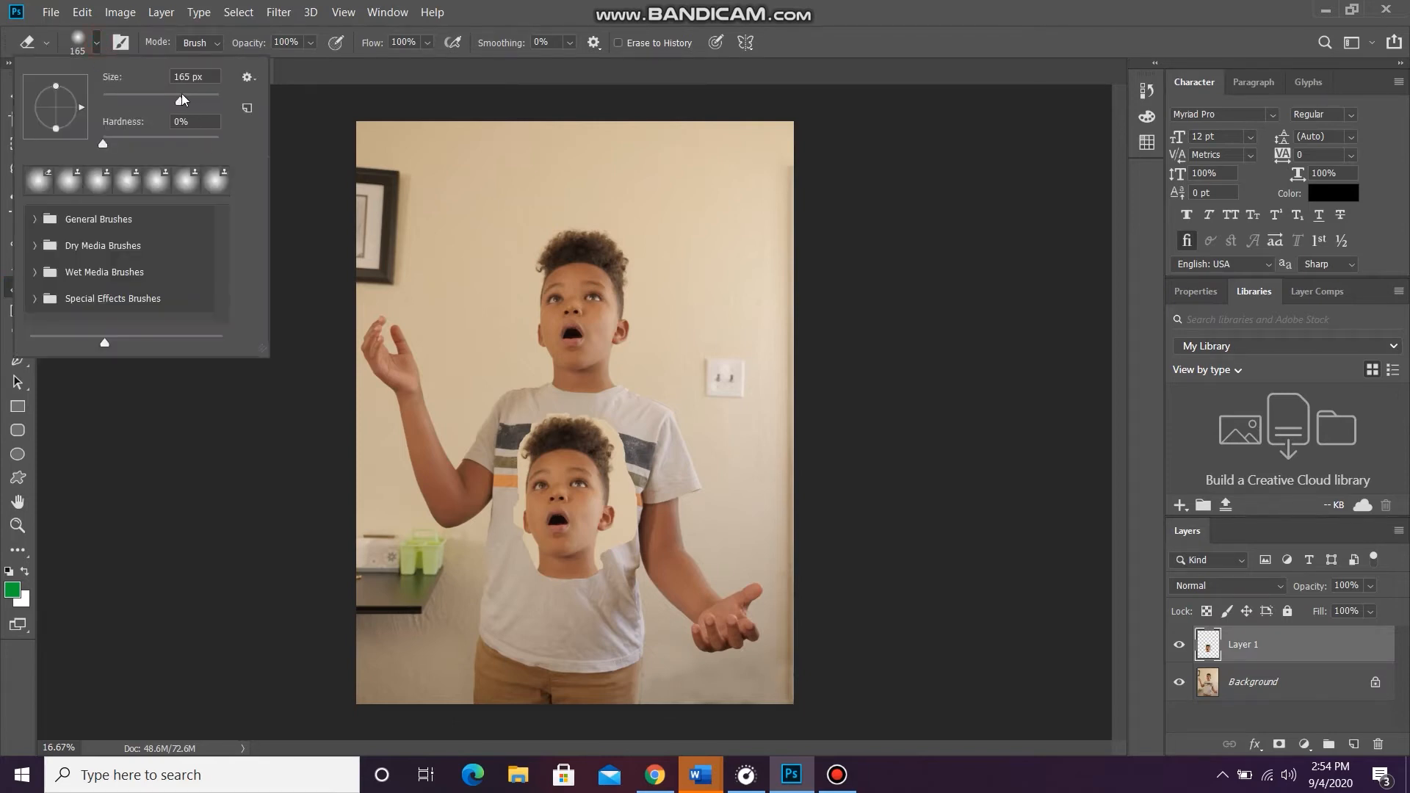
{"action": "mouse_move", "coordinate": [182, 101]}
{"action": "left_mouse_down"}
{"action": "mouse_move", "coordinate": [194, 100]}
{"action": "mouse_move", "coordinate": [164, 101]}
{"action": "left_mouse_up"}
{"action": "left_click_drag", "start_coordinate": [164, 103], "coordinate": [175, 104]}
{"action": "left_click", "coordinate": [573, 407]}
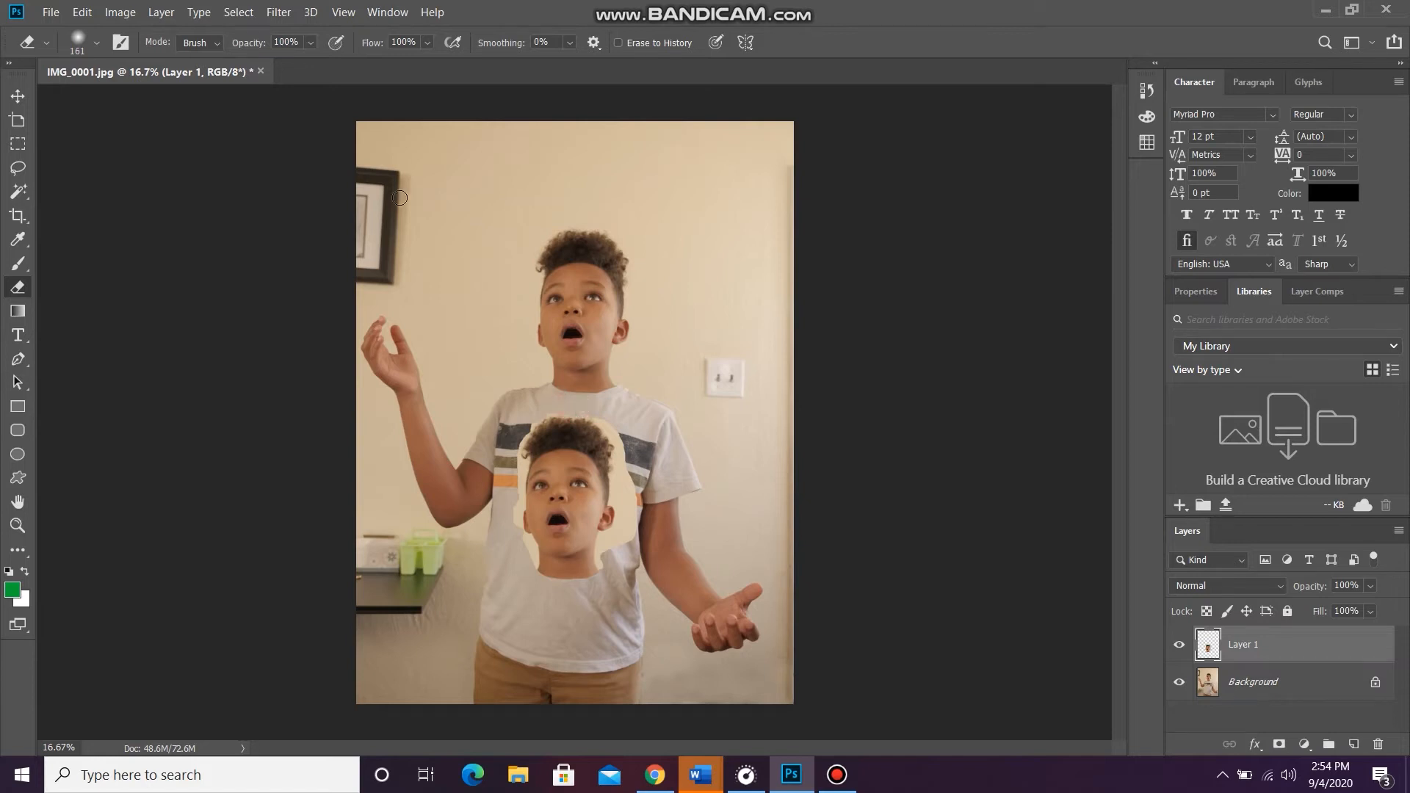
{"action": "left_click", "coordinate": [97, 44]}
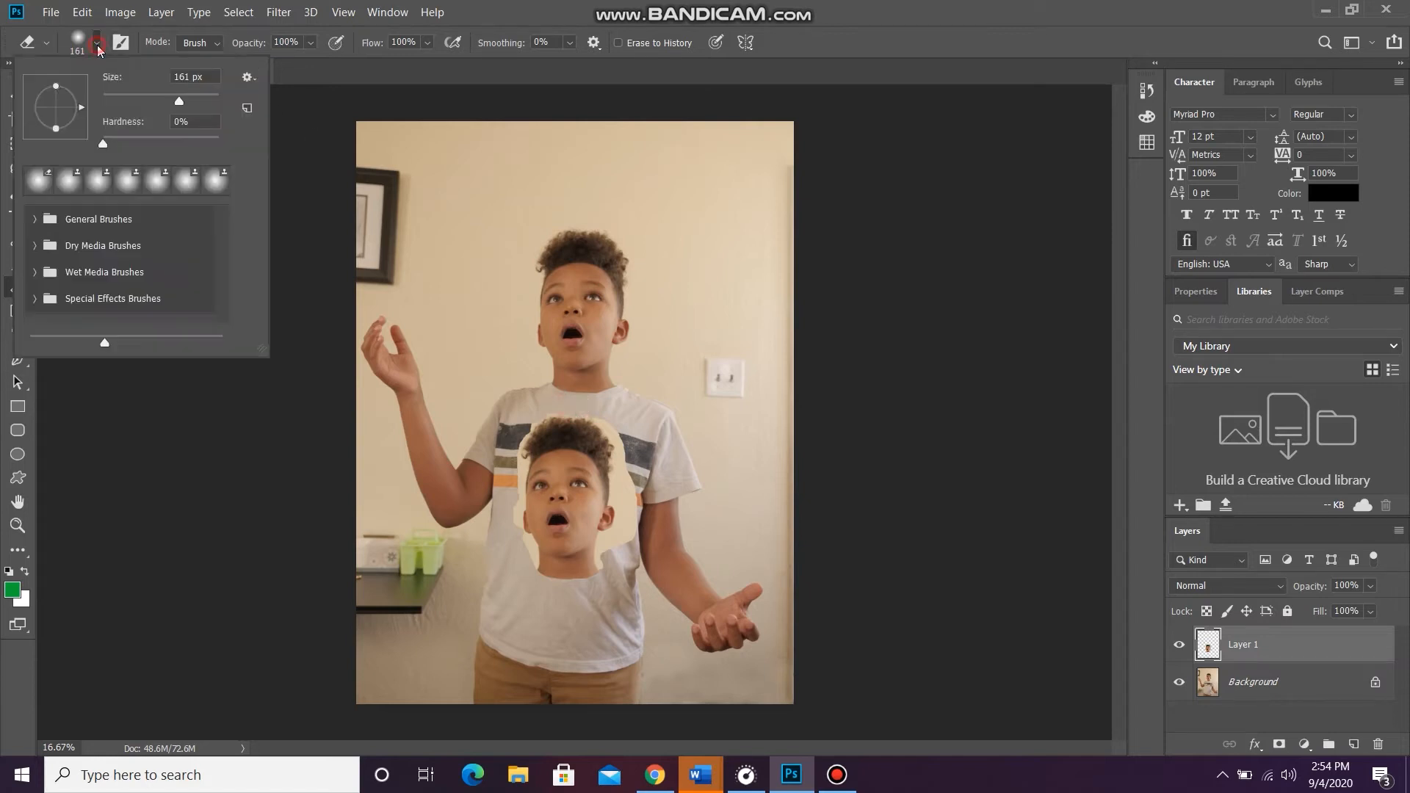
{"action": "left_click", "coordinate": [122, 143]}
{"action": "left_click_drag", "start_coordinate": [134, 143], "coordinate": [151, 143]}
{"action": "left_click", "coordinate": [582, 406]}
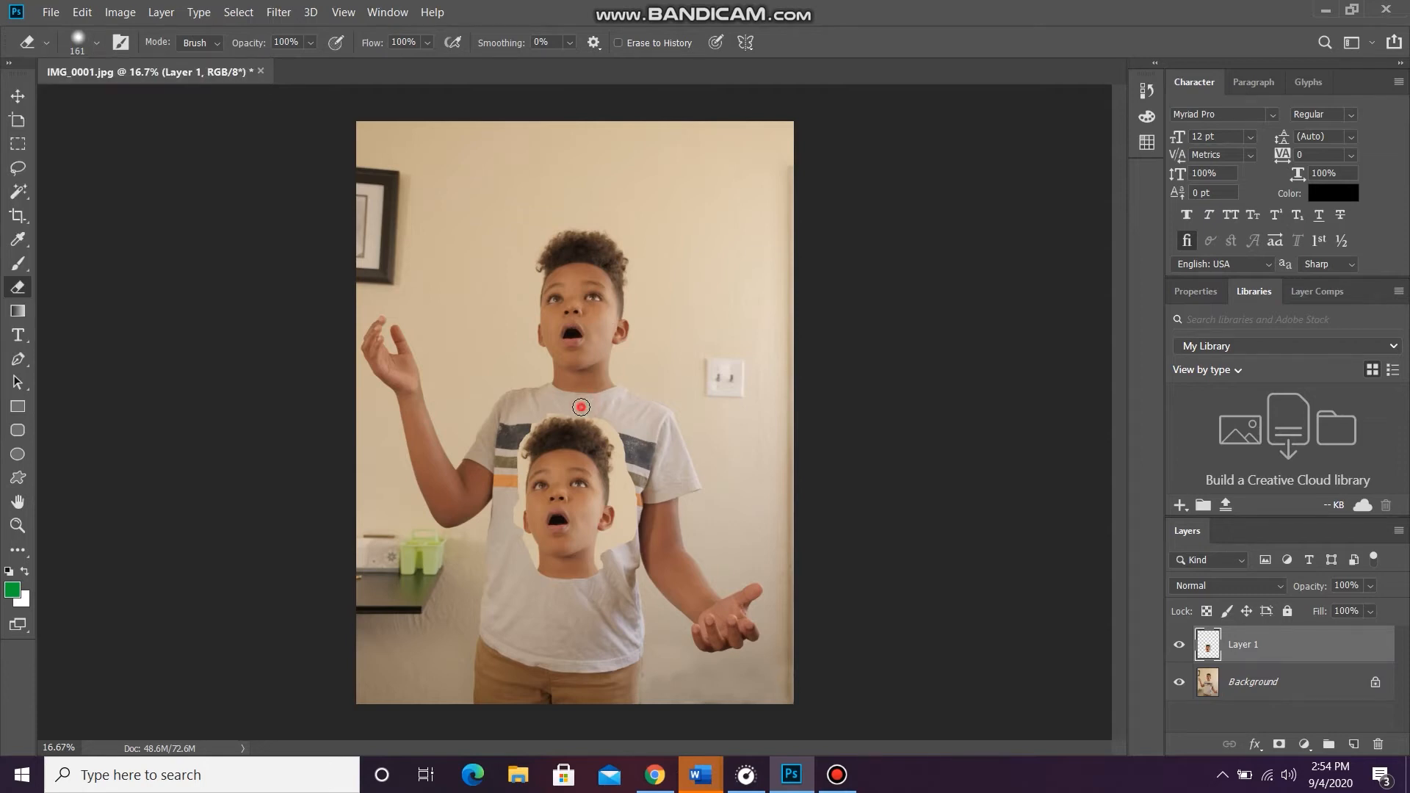
Step: Erase the leftover wall background all around the pasted head, following the hair, ears, cheeks and neck
{"action": "left_click_drag", "start_coordinate": [603, 419], "coordinate": [623, 478]}
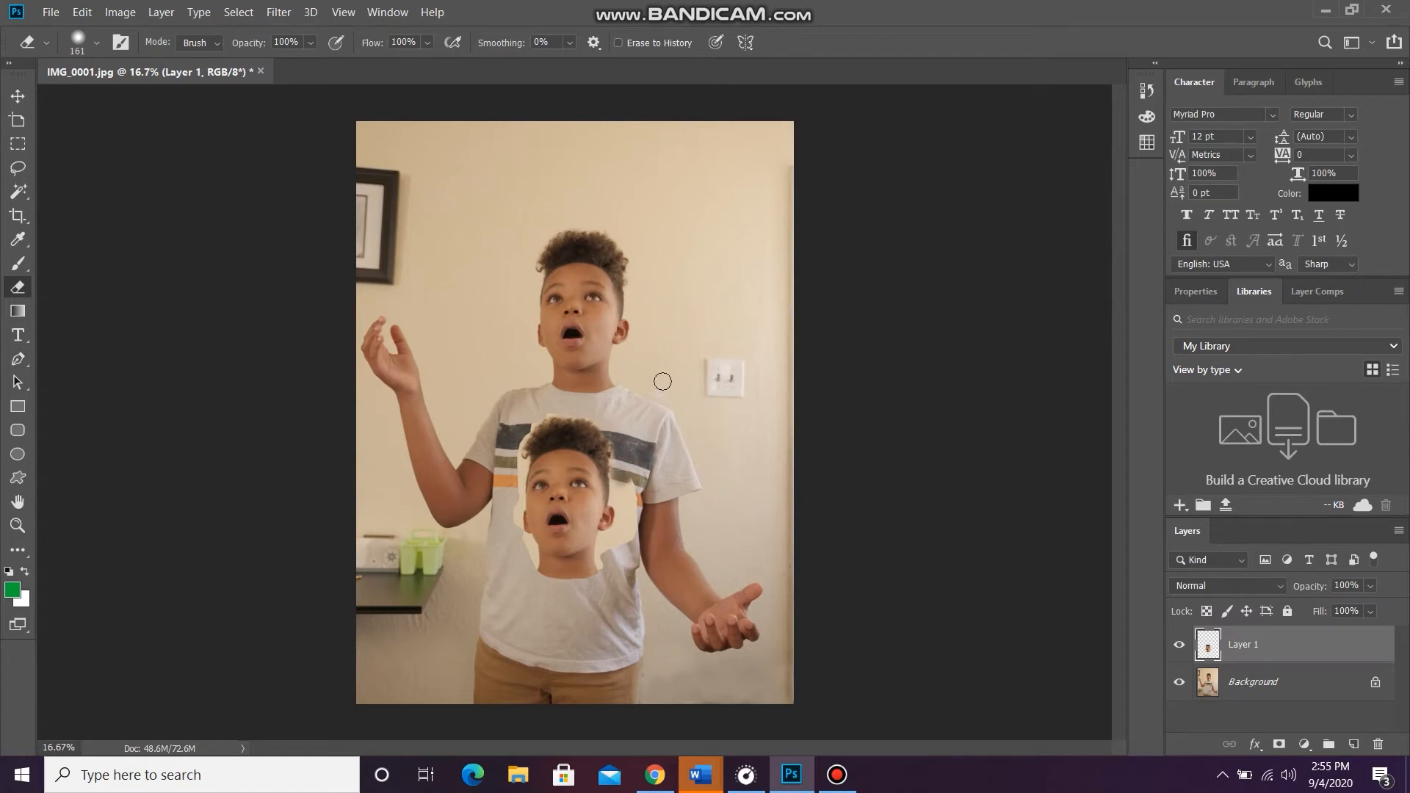
{"action": "key", "text": "ctrl+plus"}
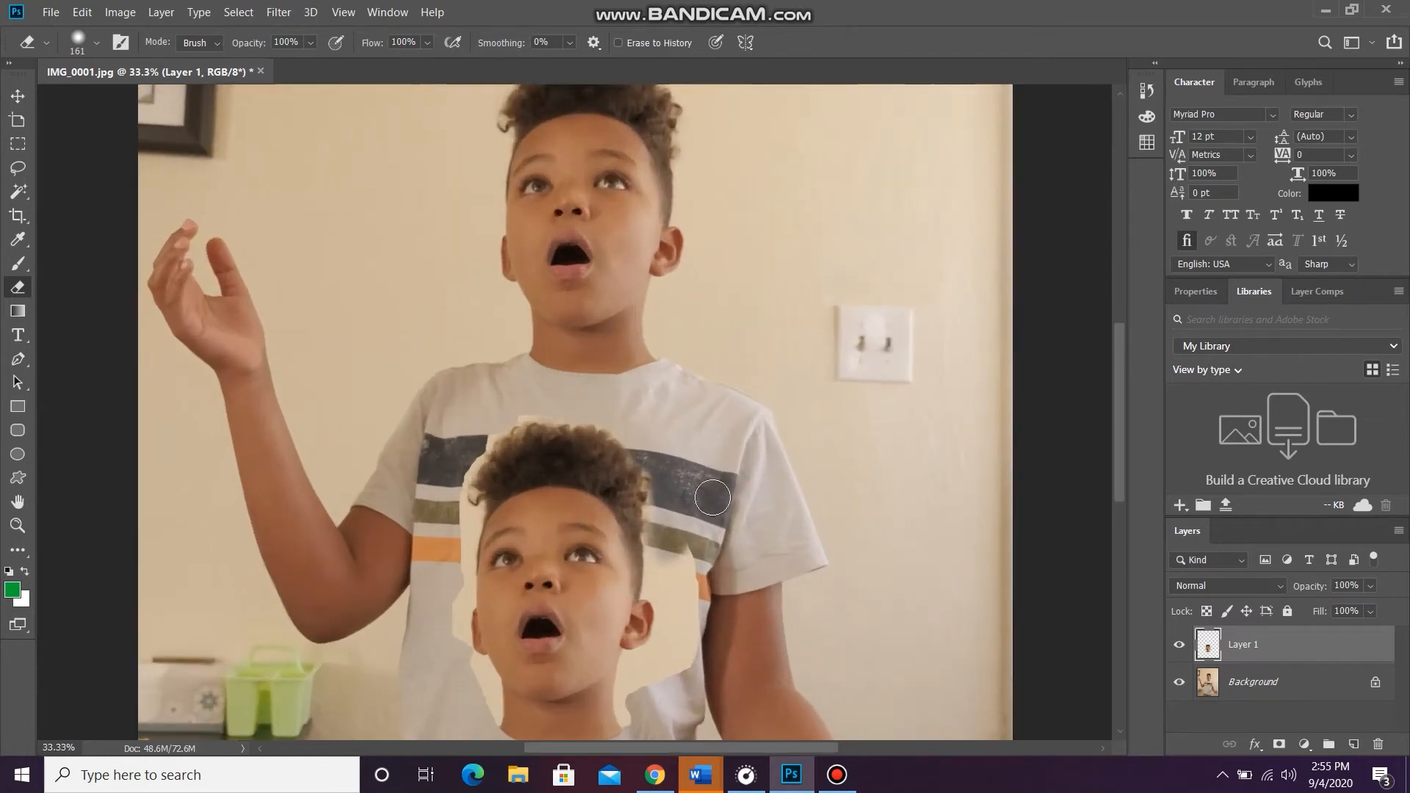
{"action": "mouse_move", "coordinate": [698, 530]}
{"action": "left_mouse_down"}
{"action": "mouse_move", "coordinate": [691, 573]}
{"action": "mouse_move", "coordinate": [670, 524]}
{"action": "left_mouse_up"}
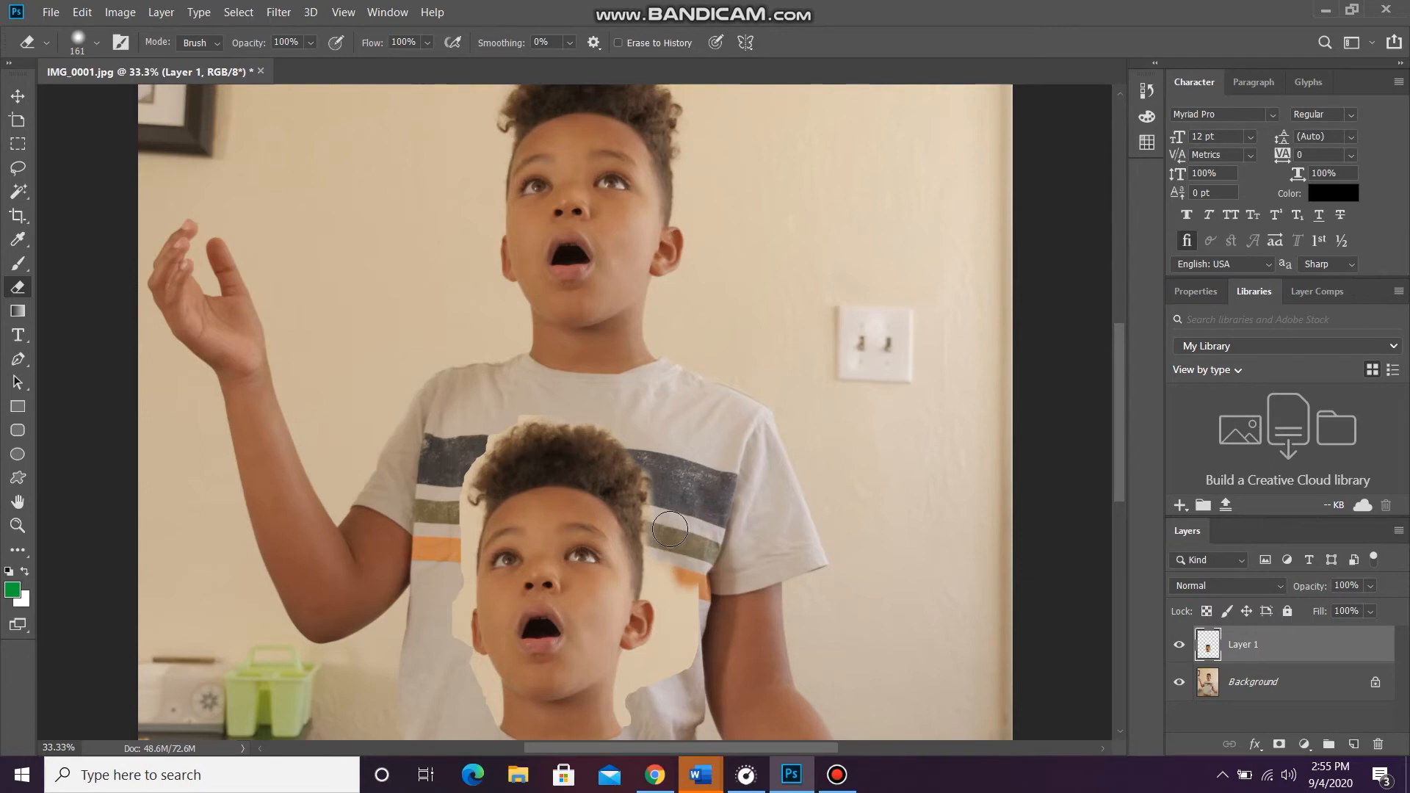
{"action": "mouse_move", "coordinate": [689, 588]}
{"action": "left_mouse_down"}
{"action": "mouse_move", "coordinate": [694, 603]}
{"action": "mouse_move", "coordinate": [661, 577]}
{"action": "mouse_move", "coordinate": [661, 545]}
{"action": "mouse_move", "coordinate": [675, 630]}
{"action": "mouse_move", "coordinate": [694, 639]}
{"action": "mouse_move", "coordinate": [627, 691]}
{"action": "mouse_move", "coordinate": [633, 718]}
{"action": "mouse_move", "coordinate": [629, 670]}
{"action": "mouse_move", "coordinate": [664, 654]}
{"action": "left_mouse_up"}
{"action": "mouse_move", "coordinate": [440, 496]}
{"action": "left_mouse_down"}
{"action": "mouse_move", "coordinate": [448, 525]}
{"action": "mouse_move", "coordinate": [448, 475]}
{"action": "mouse_move", "coordinate": [480, 434]}
{"action": "mouse_move", "coordinate": [444, 512]}
{"action": "mouse_move", "coordinate": [462, 520]}
{"action": "left_mouse_up"}
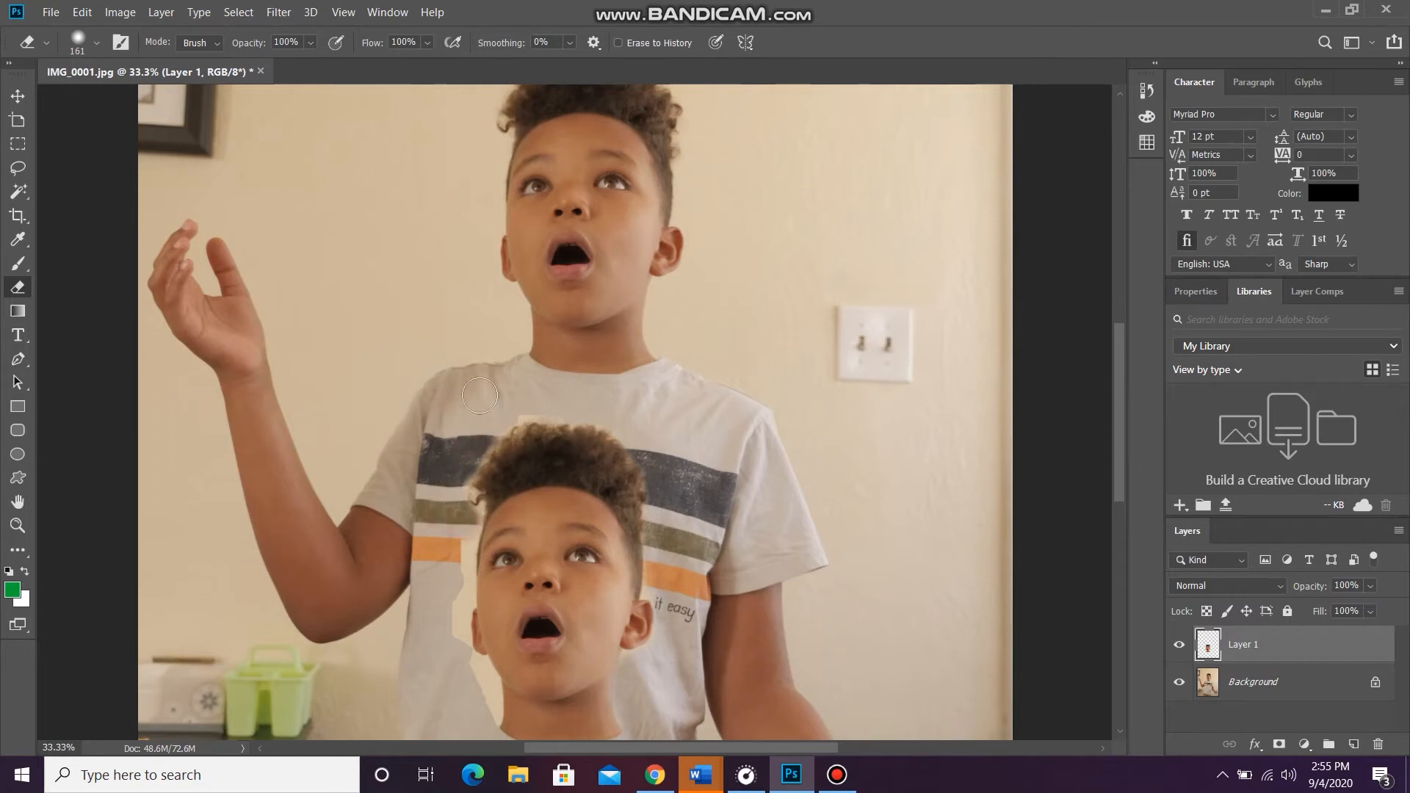
{"action": "mouse_move", "coordinate": [513, 408]}
{"action": "left_mouse_down"}
{"action": "mouse_move", "coordinate": [555, 411]}
{"action": "mouse_move", "coordinate": [544, 400]}
{"action": "mouse_move", "coordinate": [497, 419]}
{"action": "mouse_move", "coordinate": [457, 472]}
{"action": "mouse_move", "coordinate": [448, 628]}
{"action": "mouse_move", "coordinate": [485, 724]}
{"action": "mouse_move", "coordinate": [472, 669]}
{"action": "left_mouse_up"}
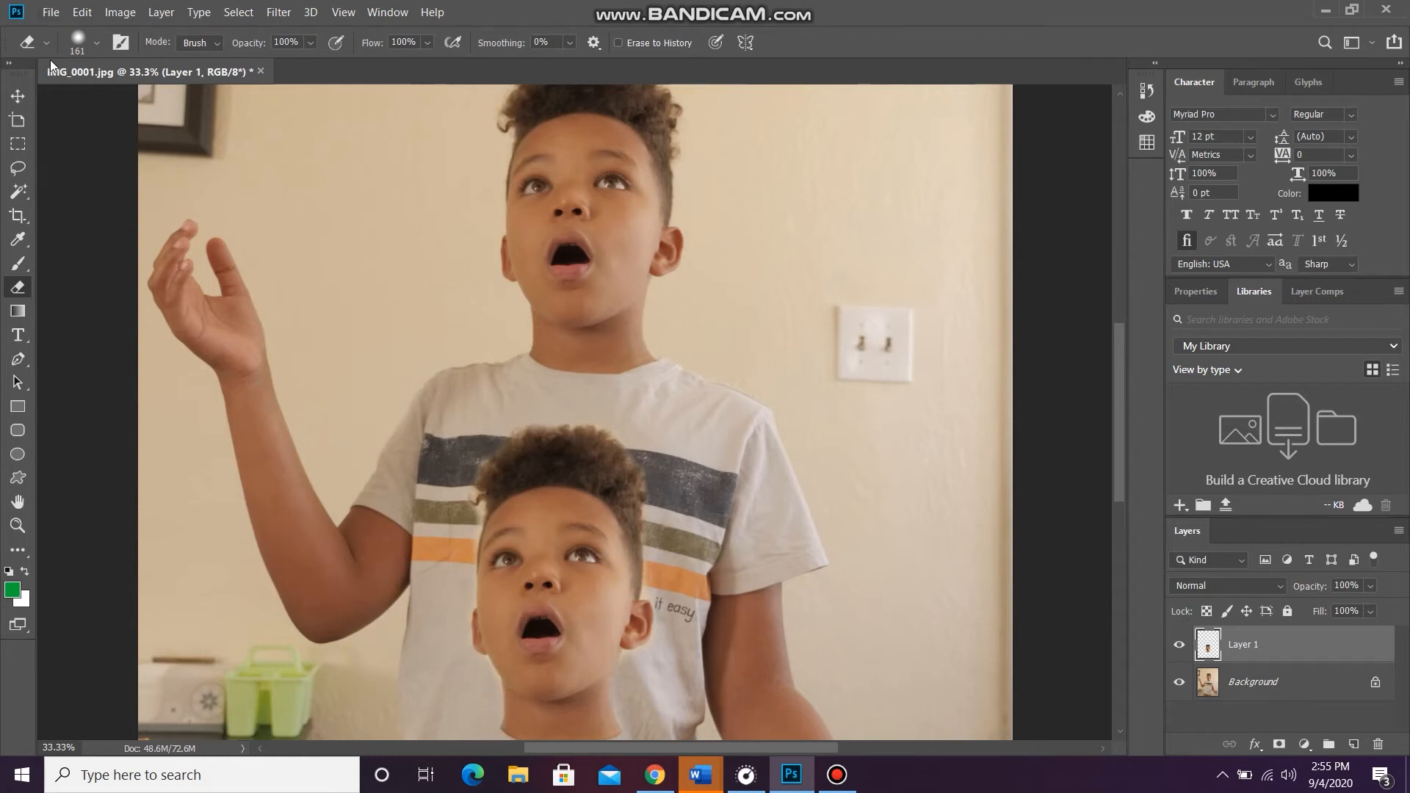
Step: Move the cut-out head off the shirt to the empty wall above the boy's raised hand
{"action": "left_click", "coordinate": [28, 90]}
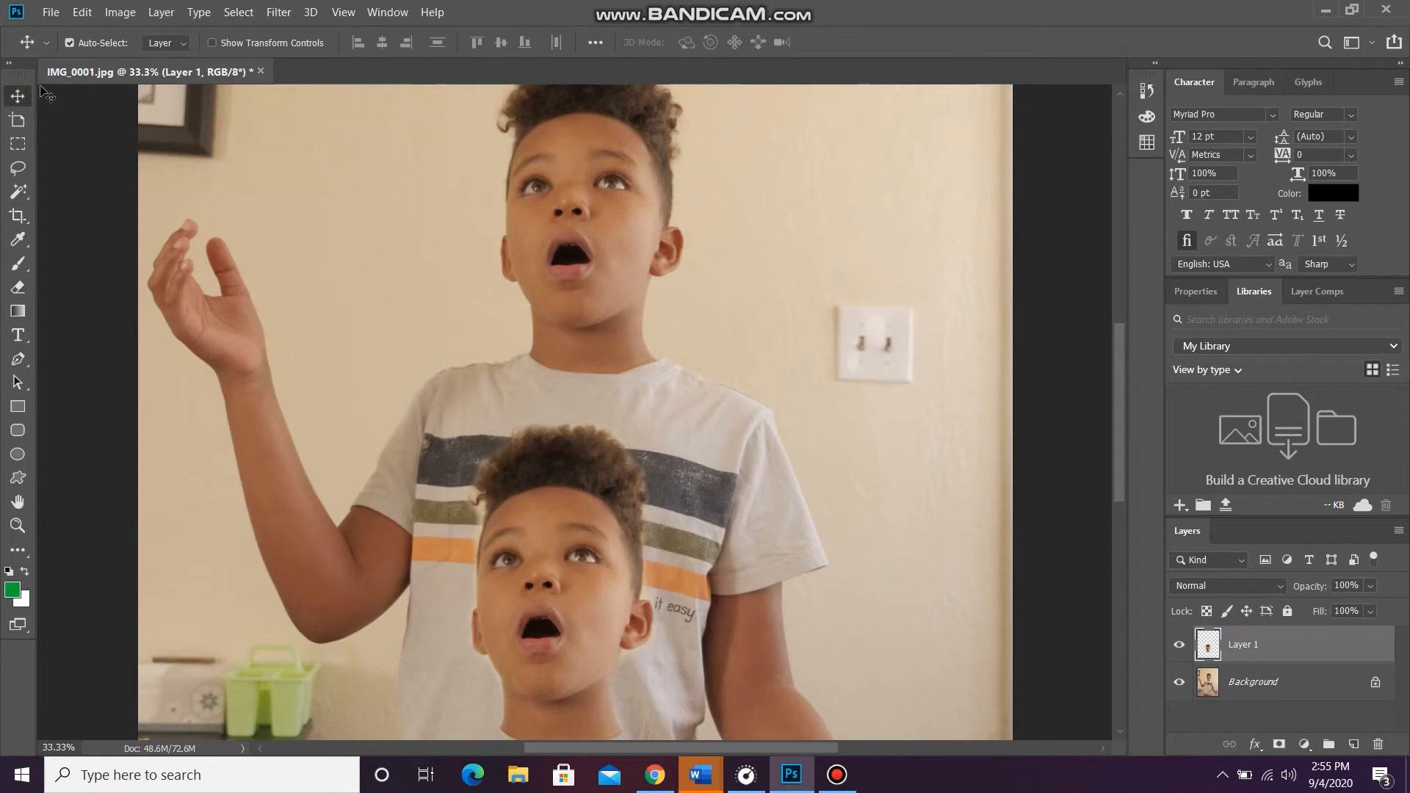
{"action": "left_click", "coordinate": [70, 42]}
{"action": "key", "text": "ctrl+minus"}
{"action": "key", "text": "ctrl+minus"}
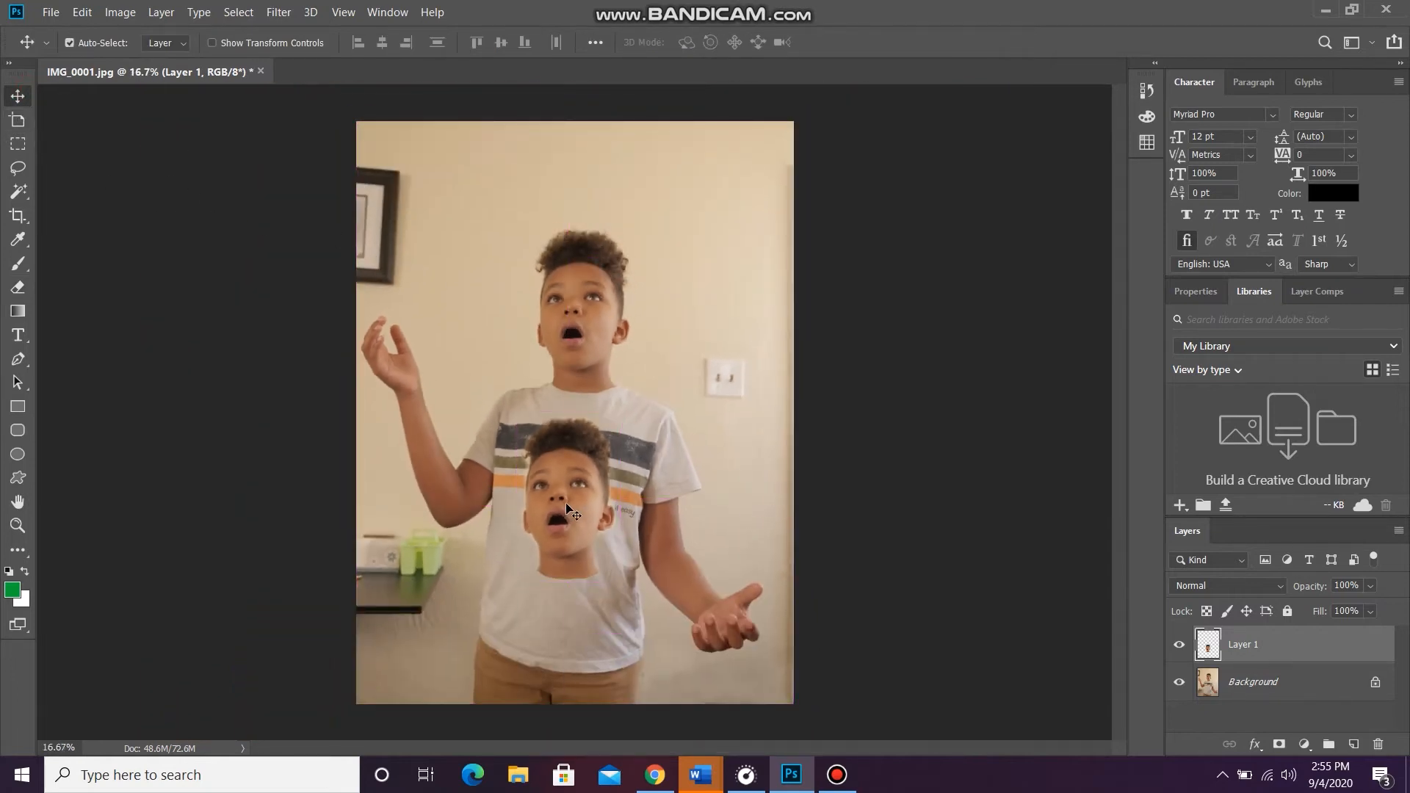
{"action": "mouse_move", "coordinate": [580, 470]}
{"action": "left_mouse_down"}
{"action": "mouse_move", "coordinate": [624, 378]}
{"action": "mouse_move", "coordinate": [515, 439]}
{"action": "mouse_move", "coordinate": [592, 400]}
{"action": "mouse_move", "coordinate": [548, 422]}
{"action": "mouse_move", "coordinate": [623, 502]}
{"action": "mouse_move", "coordinate": [455, 267]}
{"action": "mouse_move", "coordinate": [476, 261]}
{"action": "left_mouse_up"}
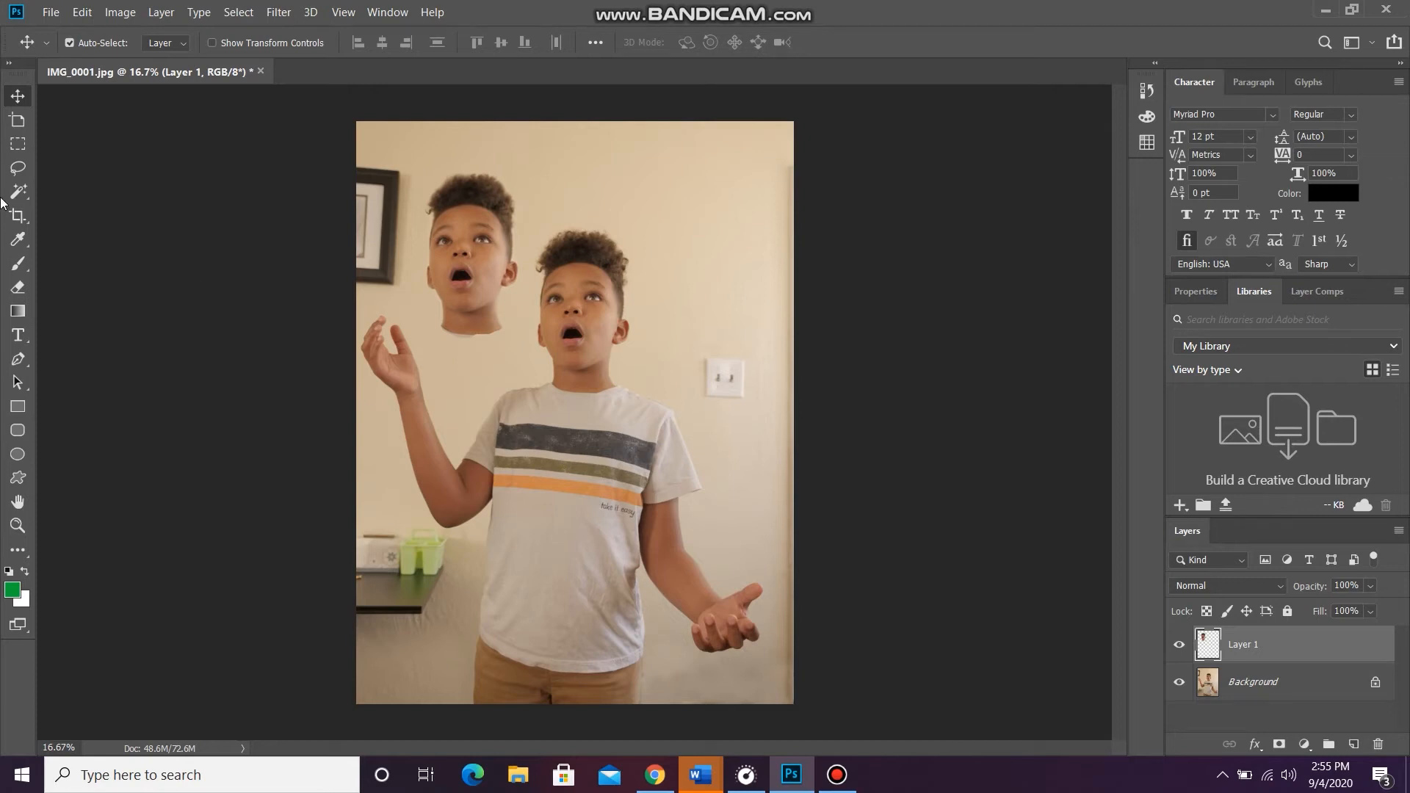
Step: Erase the shirt remnant below the cut-out neck and shift the head slightly up toward the picture frame
{"action": "left_click", "coordinate": [17, 287]}
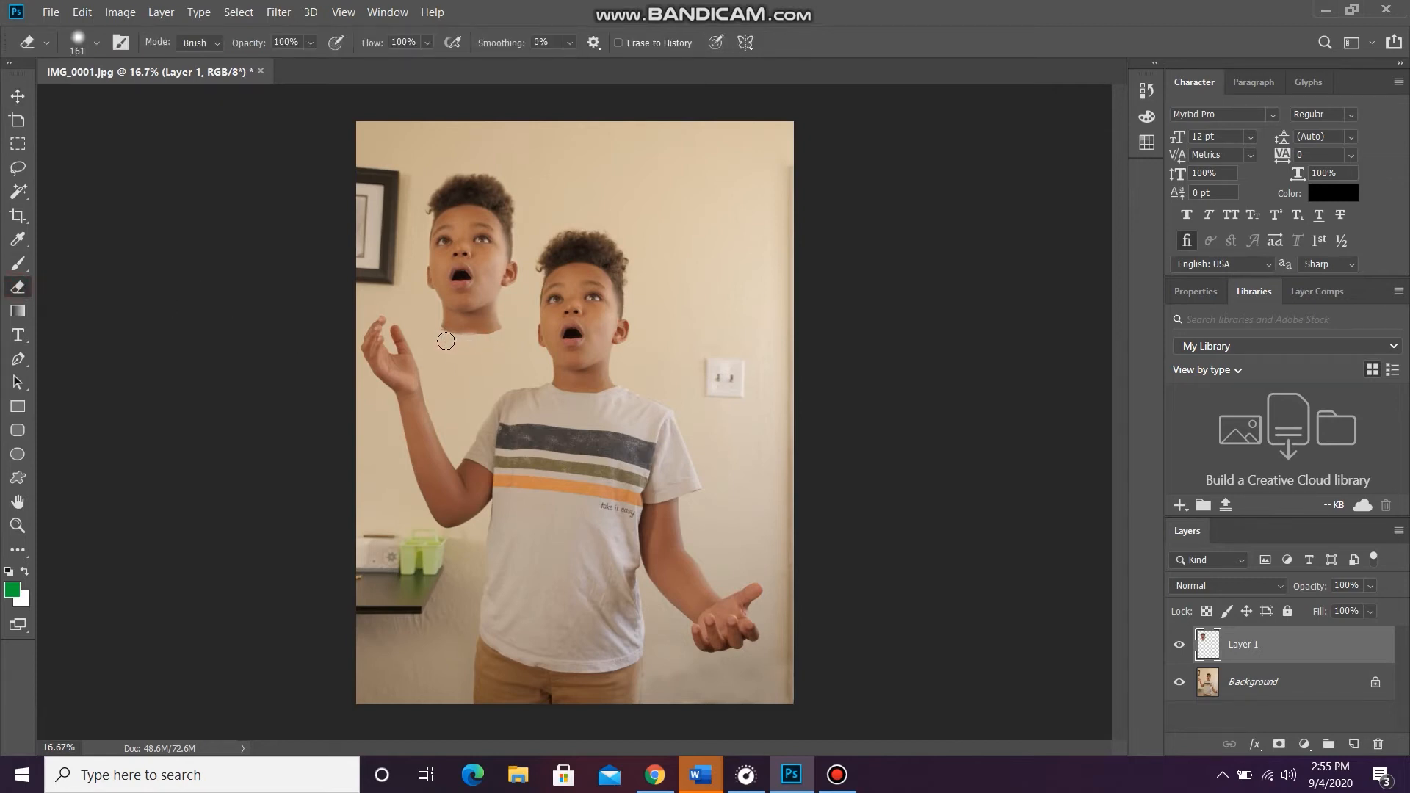
{"action": "left_click", "coordinate": [18, 96]}
{"action": "left_click_drag", "start_coordinate": [512, 242], "coordinate": [474, 228]}
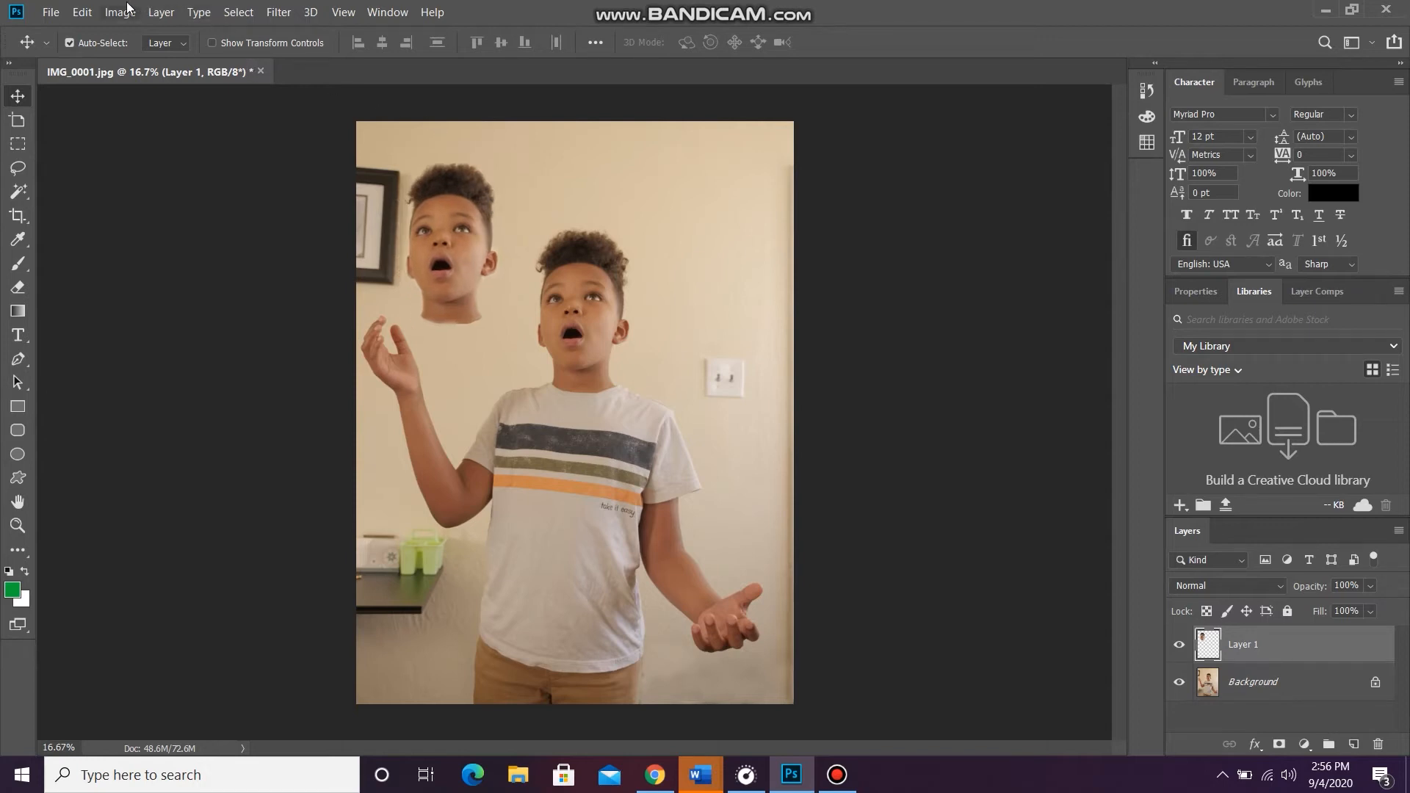
Step: Free Transform the cut-out head to 72.79% scale and 36.43° rotation, placing it beside the picture frame
{"action": "left_click", "coordinate": [86, 12]}
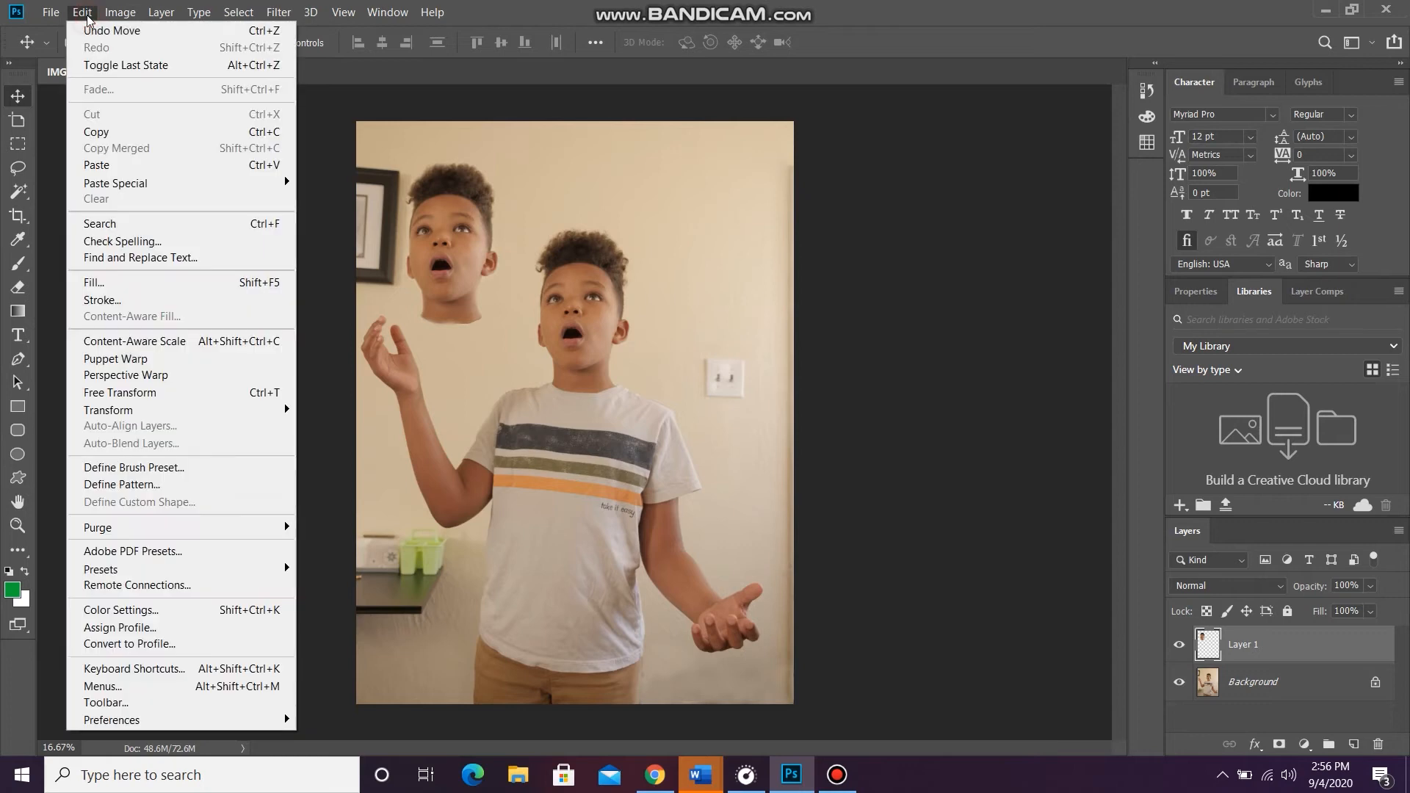
{"action": "left_click", "coordinate": [116, 392]}
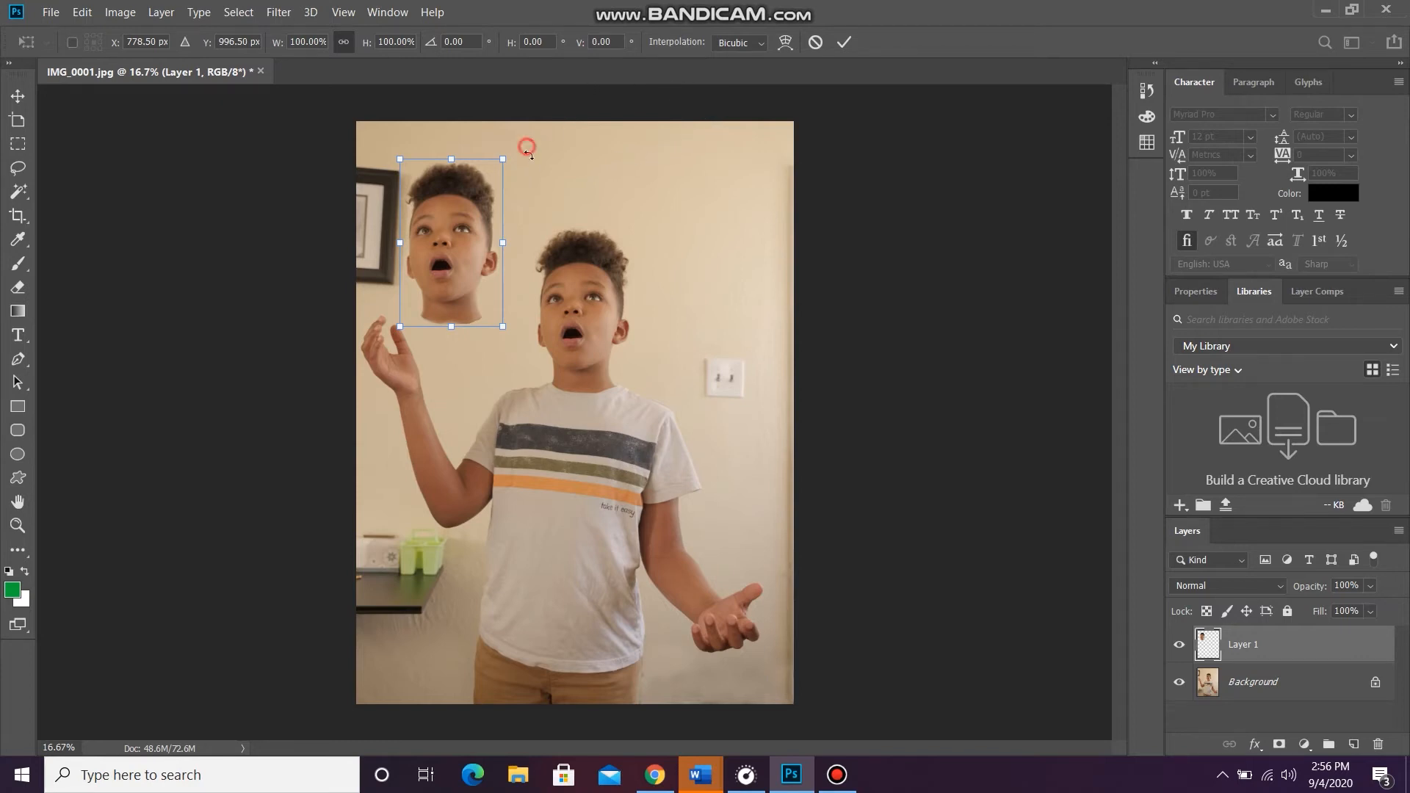
{"action": "left_click_drag", "start_coordinate": [527, 146], "coordinate": [463, 228]}
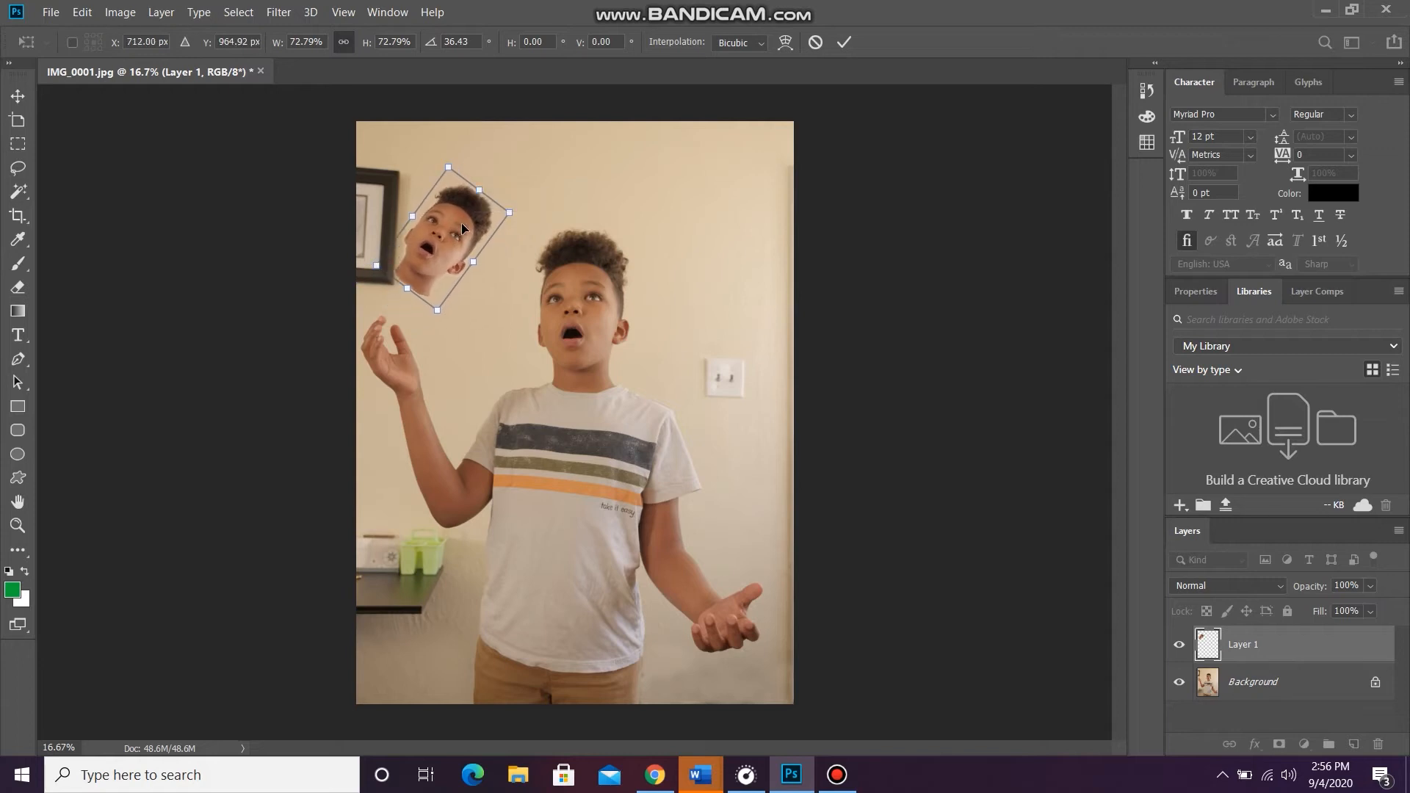
{"action": "left_click", "coordinate": [844, 42]}
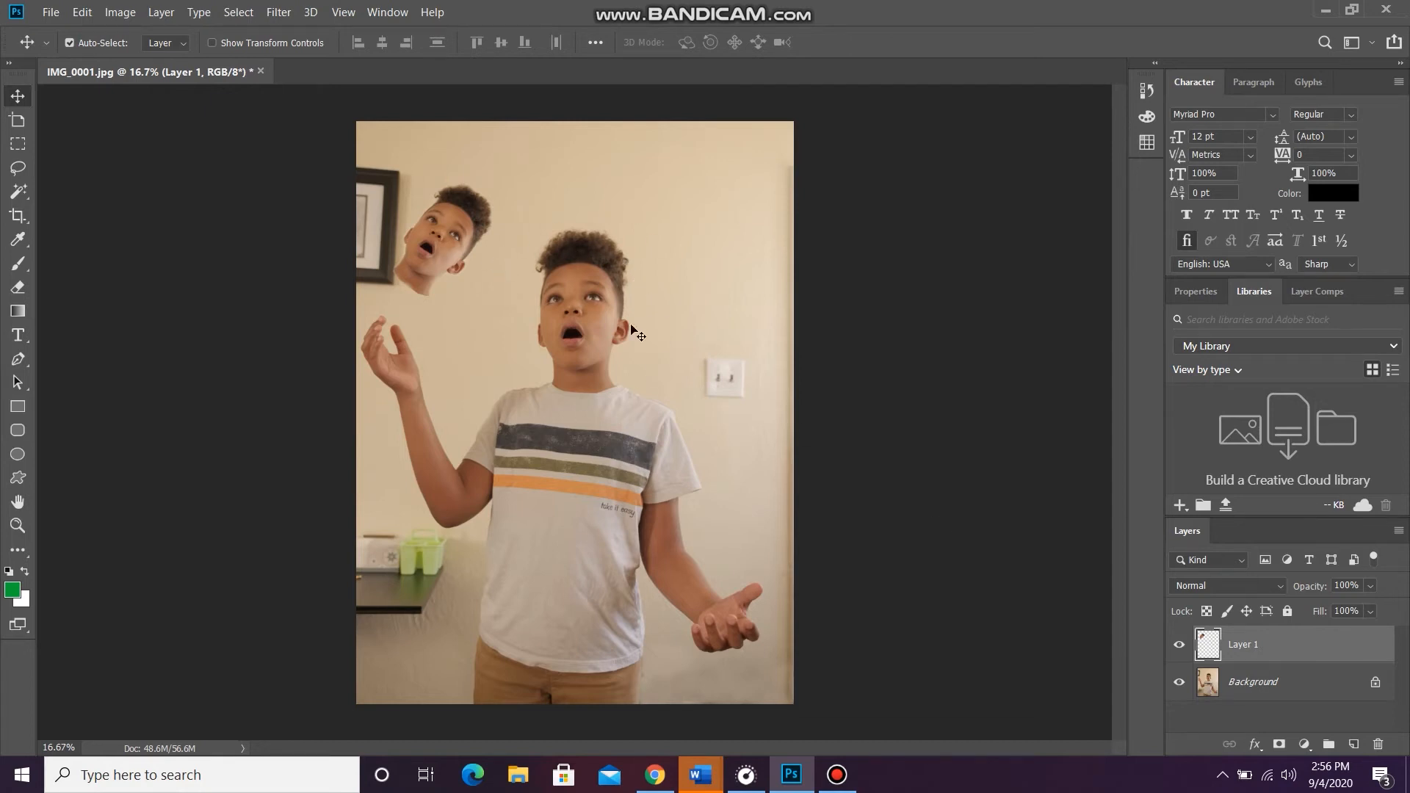
Step: Duplicate Layer 1 as Layer 1 copy and move the duplicate head to the wall above the boy's head
{"action": "right_click", "coordinate": [1273, 645]}
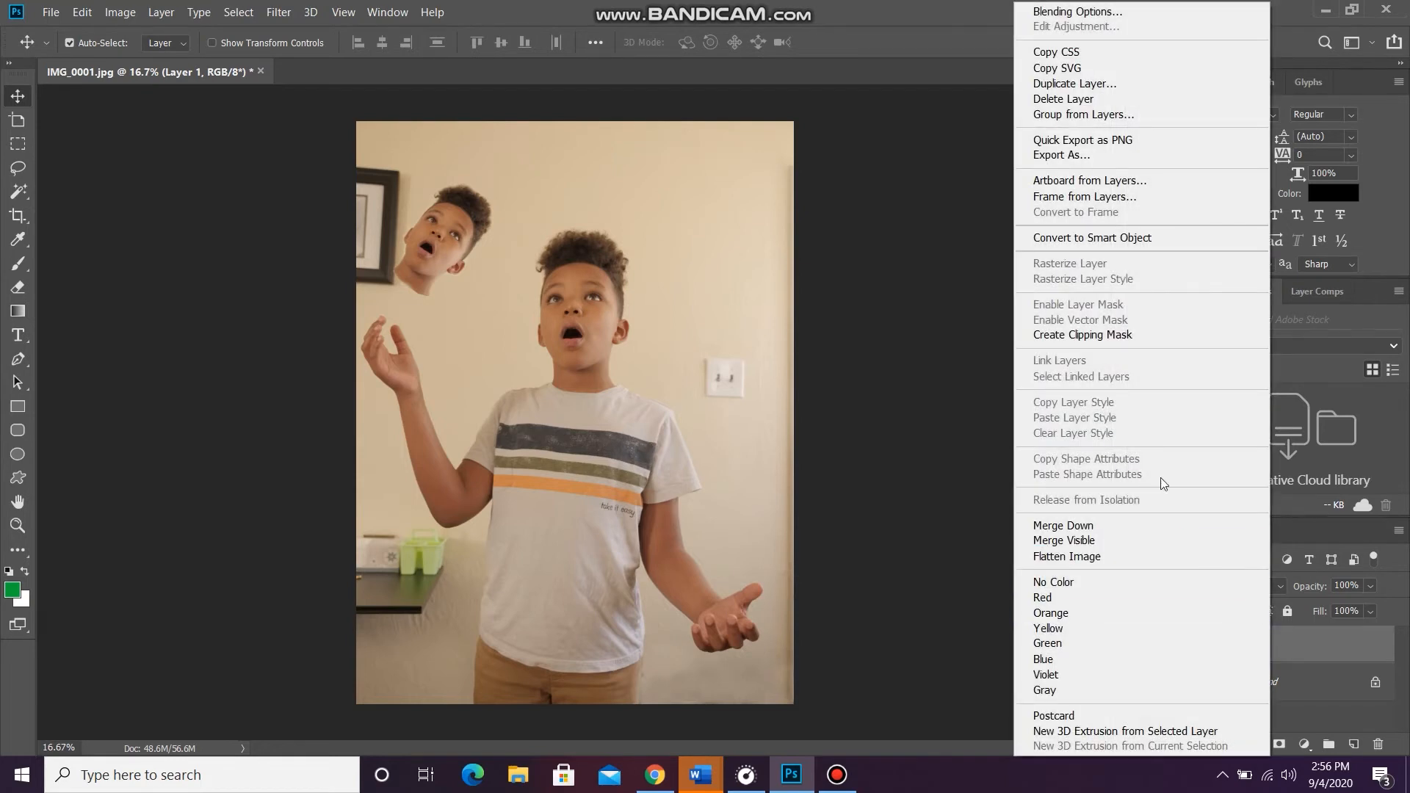
{"action": "left_click", "coordinate": [1067, 85]}
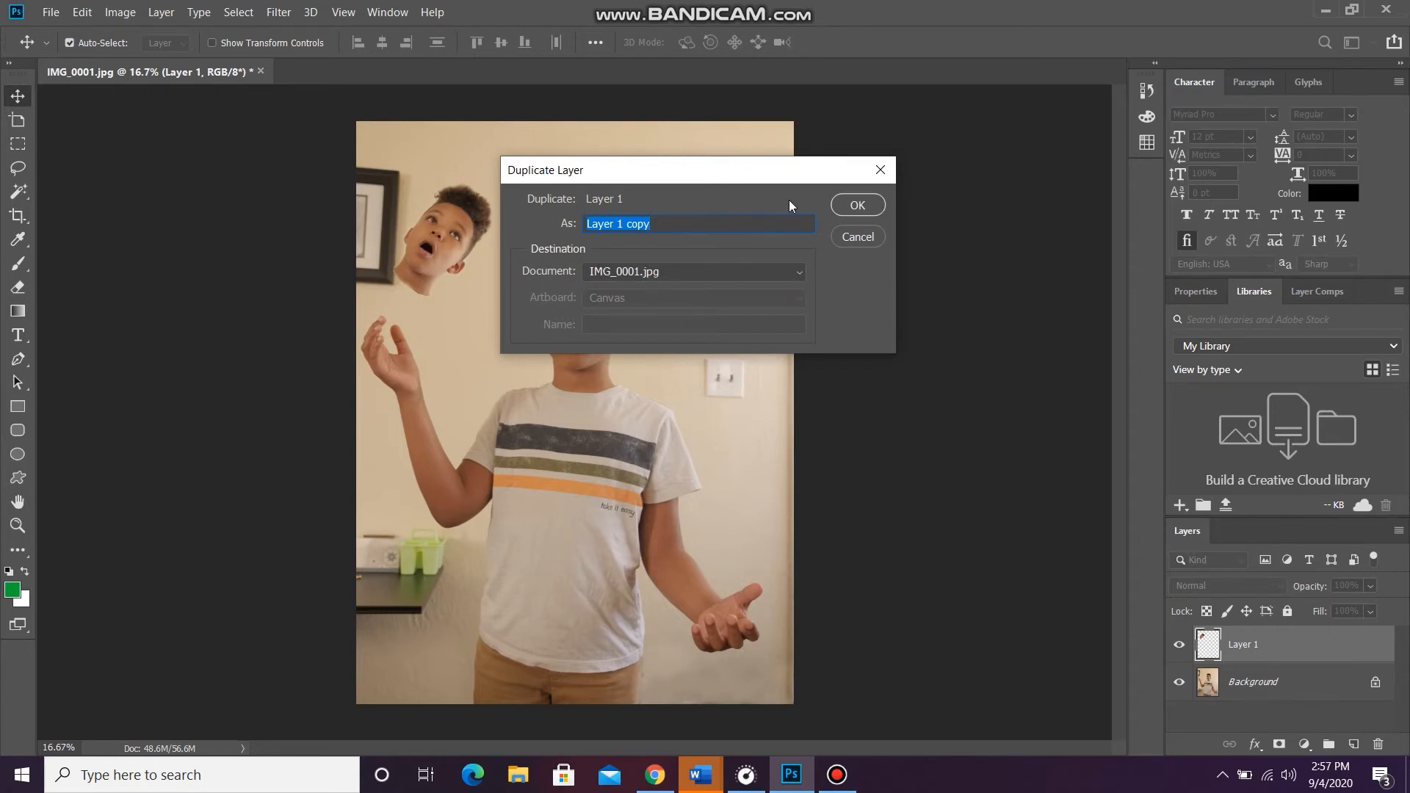
{"action": "left_click", "coordinate": [859, 208]}
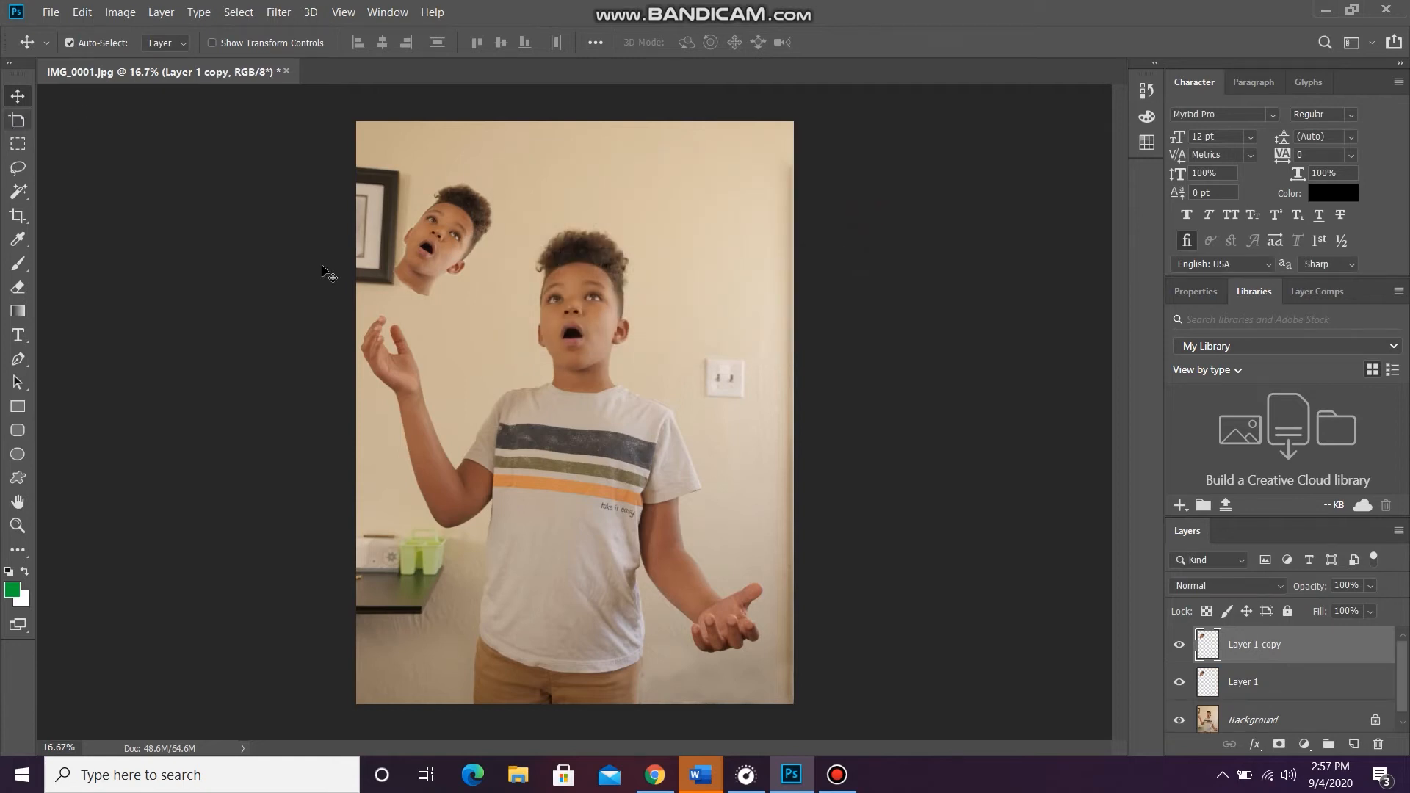
{"action": "left_click_drag", "start_coordinate": [444, 243], "coordinate": [589, 188]}
Step: Rotate the Layer 1 copy head by 85.40° and shift it slightly along the wall above the boy's head
{"action": "left_click", "coordinate": [82, 13]}
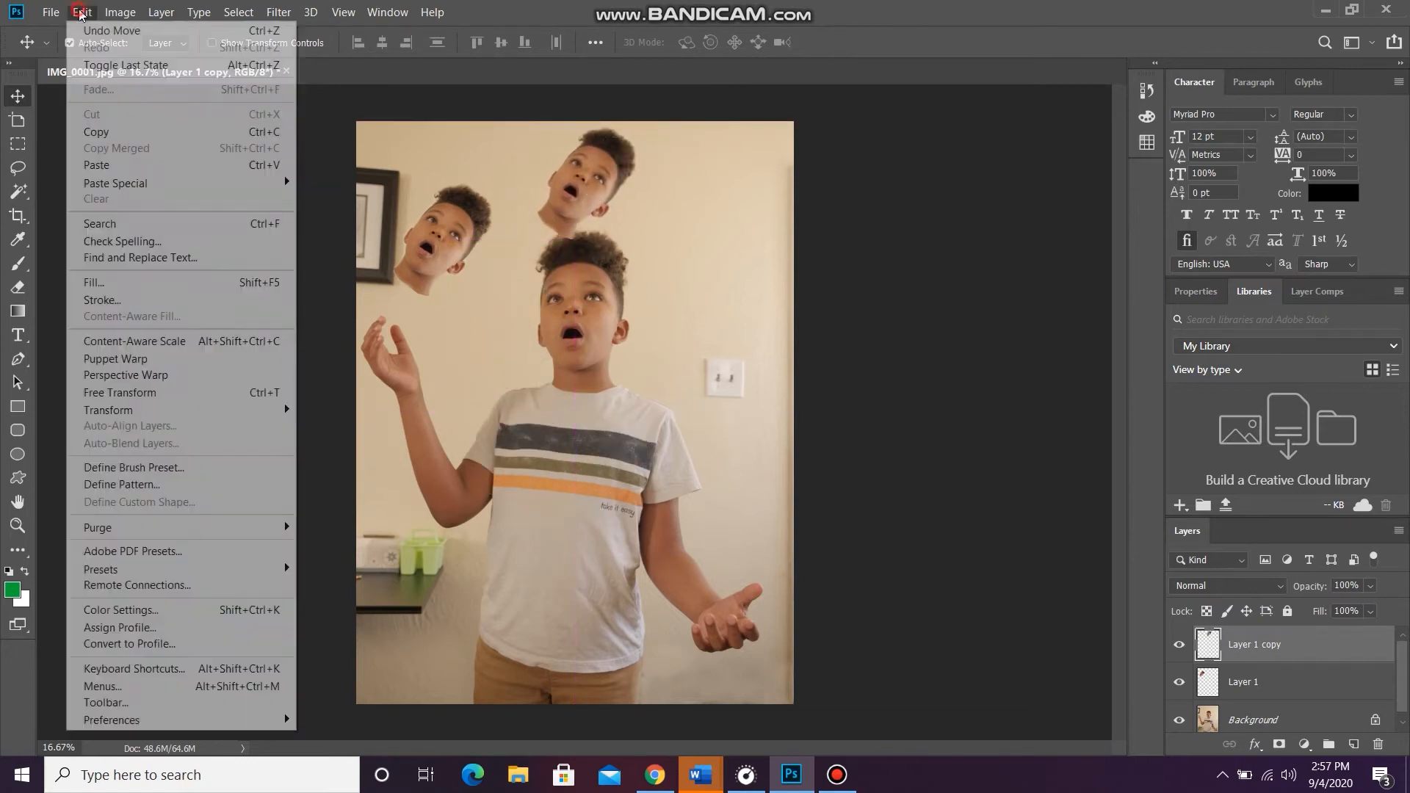
{"action": "mouse_move", "coordinate": [143, 408]}
{"action": "left_click", "coordinate": [331, 450]}
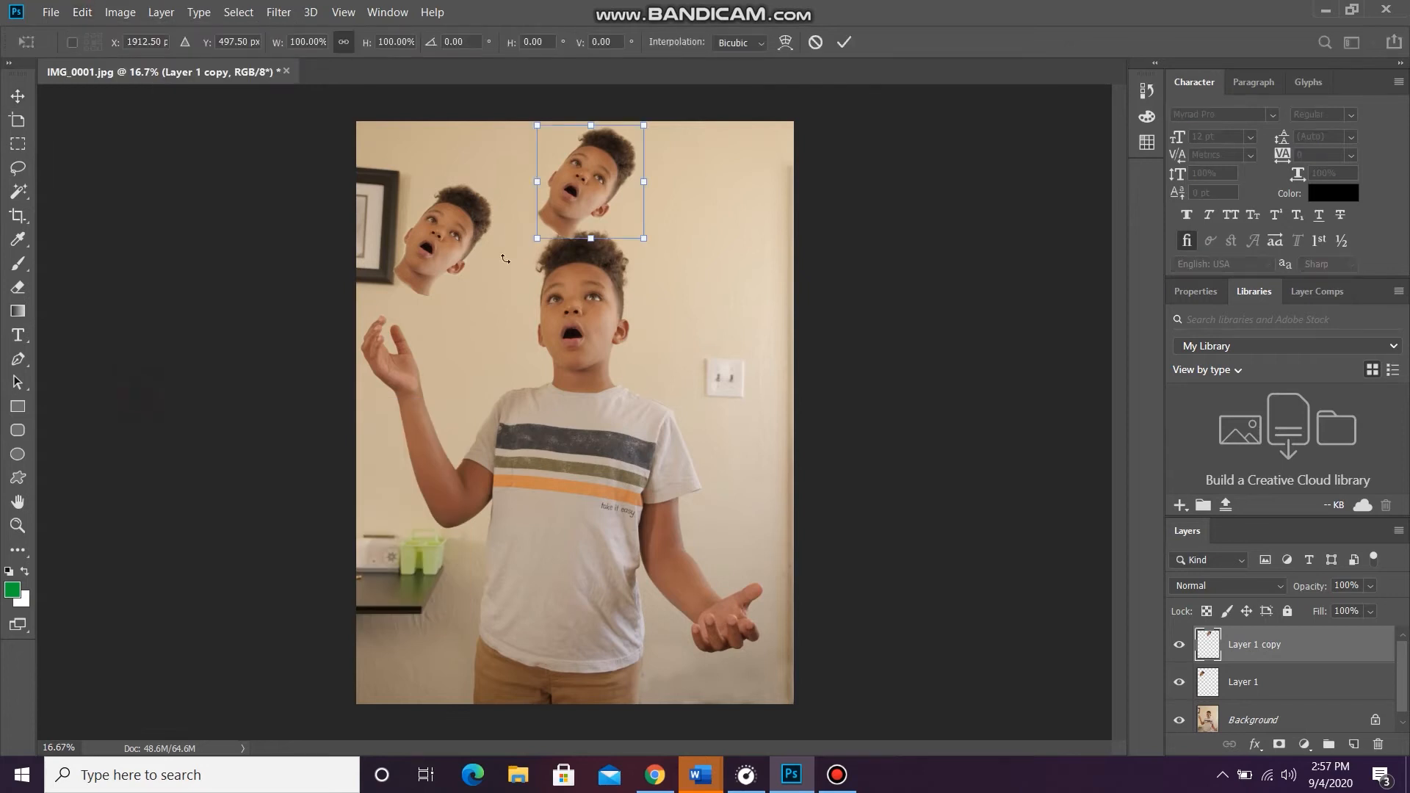
{"action": "left_click_drag", "start_coordinate": [670, 159], "coordinate": [633, 187]}
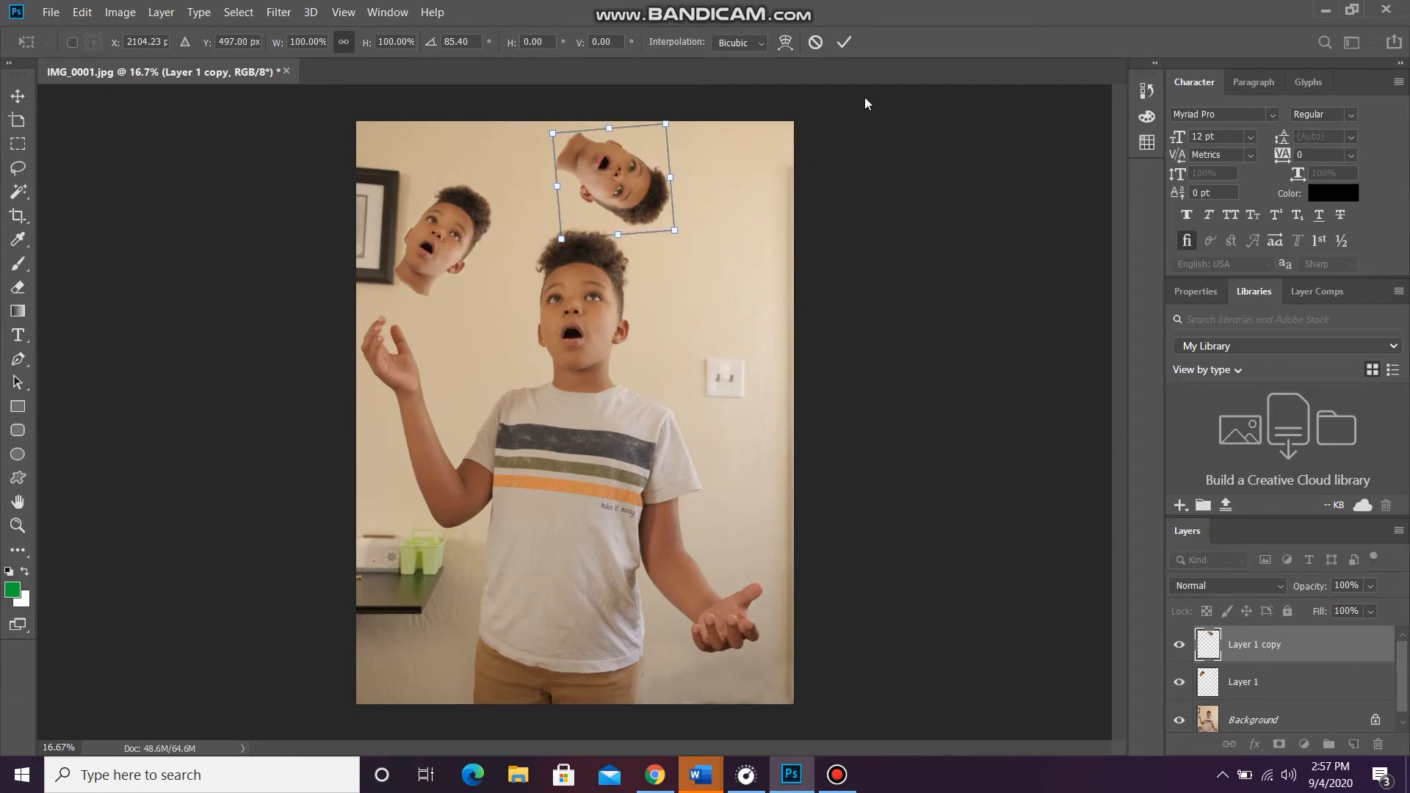
{"action": "left_click", "coordinate": [844, 41]}
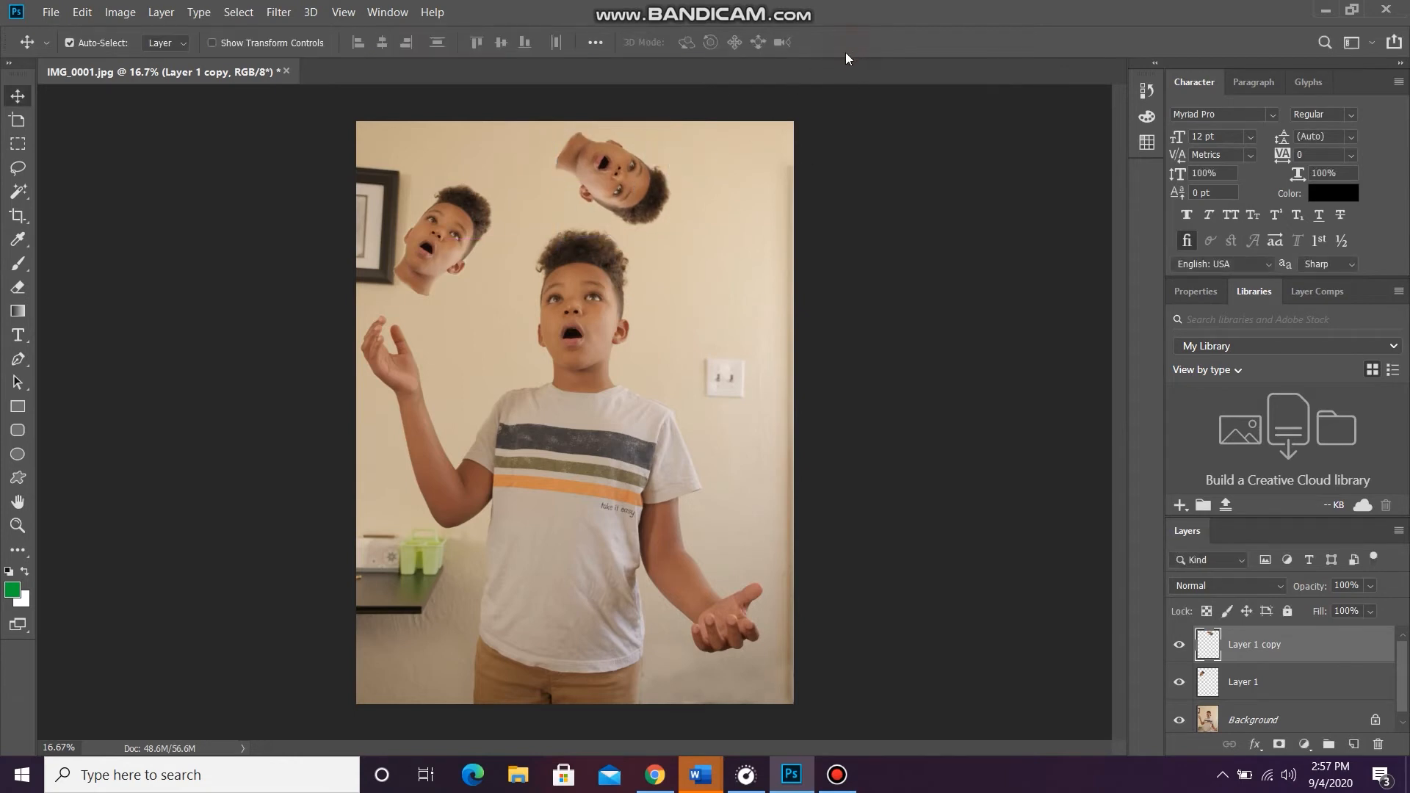
Step: Duplicate Layer 1 copy as Layer 1 copy 2 and move the new head beside the sleeve above the boy's lowered hand
{"action": "right_click", "coordinate": [1258, 636]}
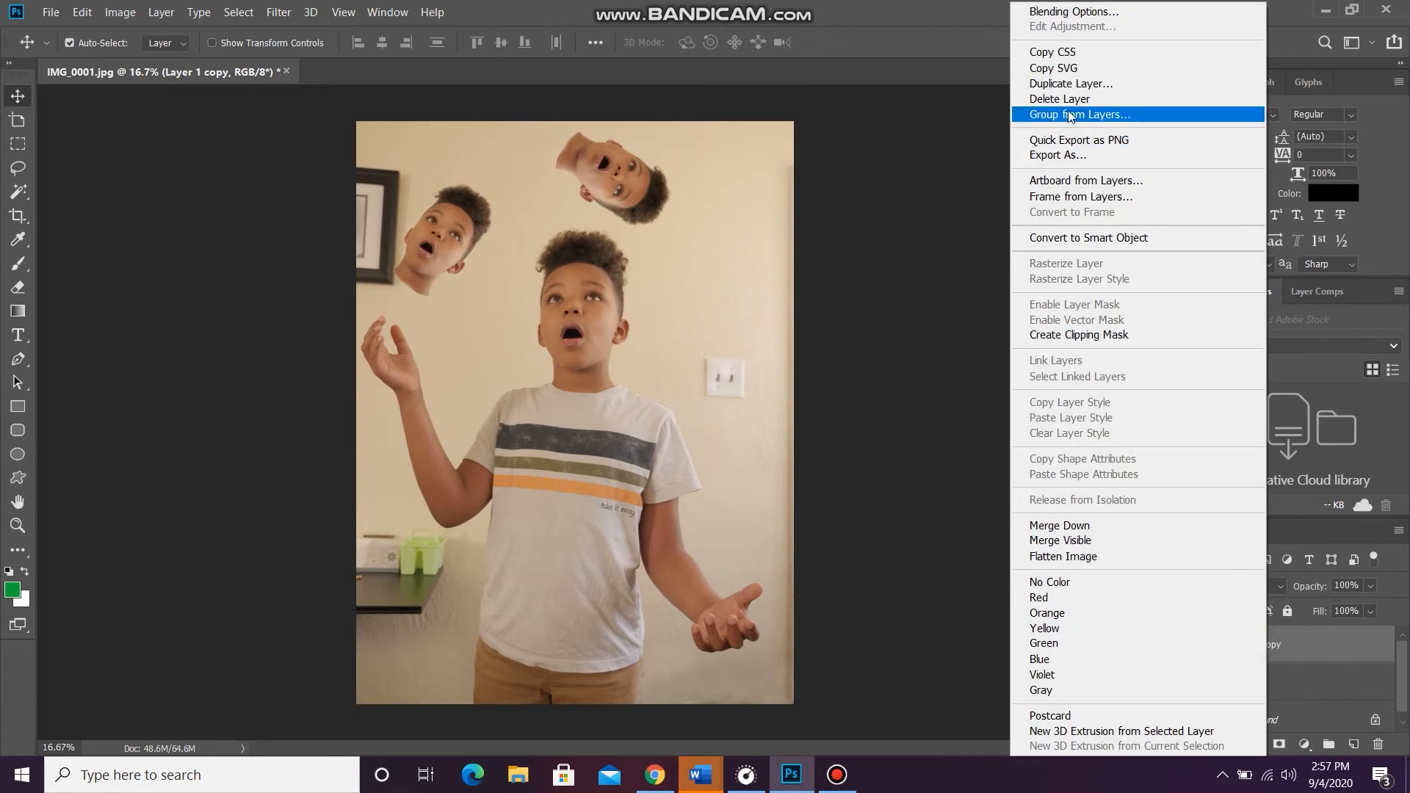
{"action": "left_click", "coordinate": [1071, 84]}
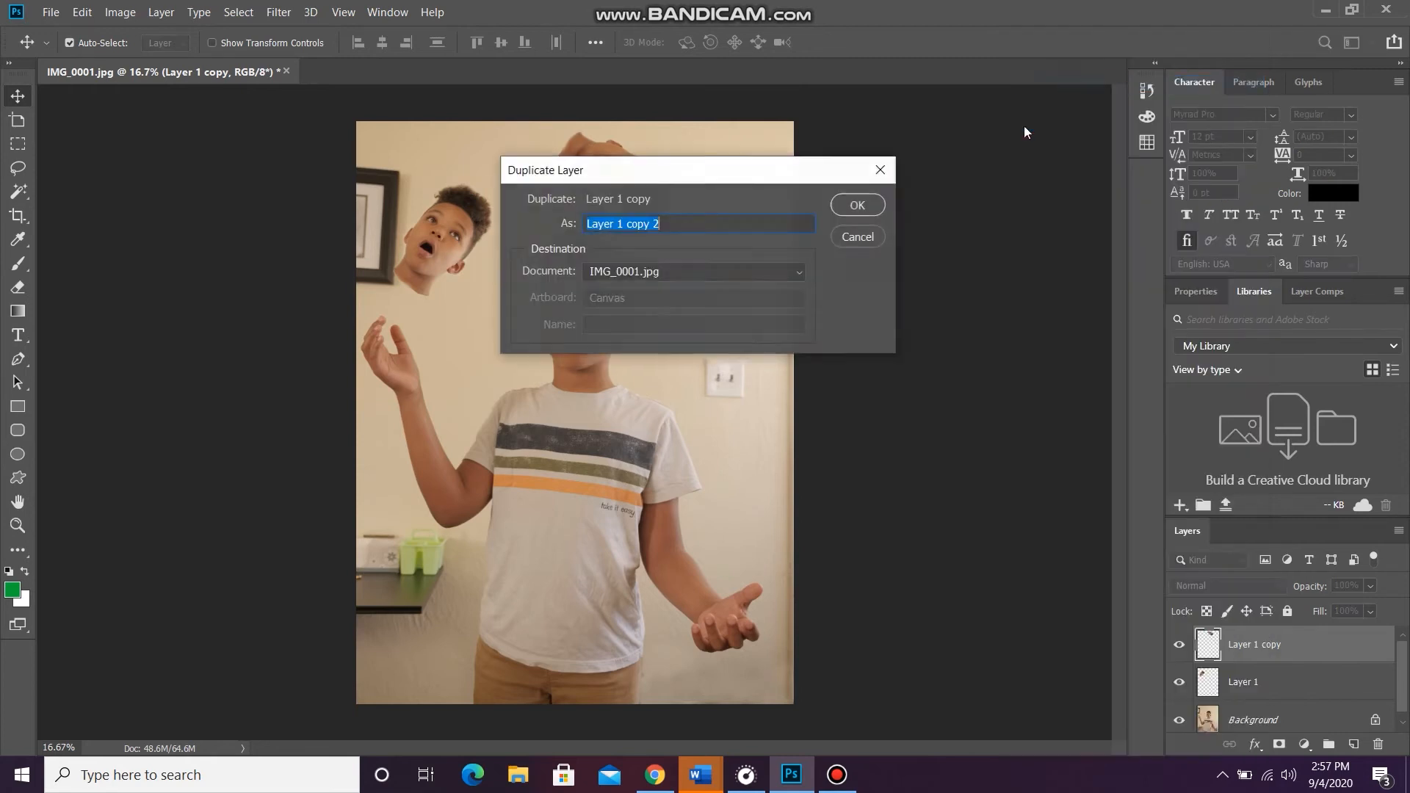
{"action": "left_click", "coordinate": [858, 205]}
{"action": "left_click_drag", "start_coordinate": [632, 199], "coordinate": [737, 487]}
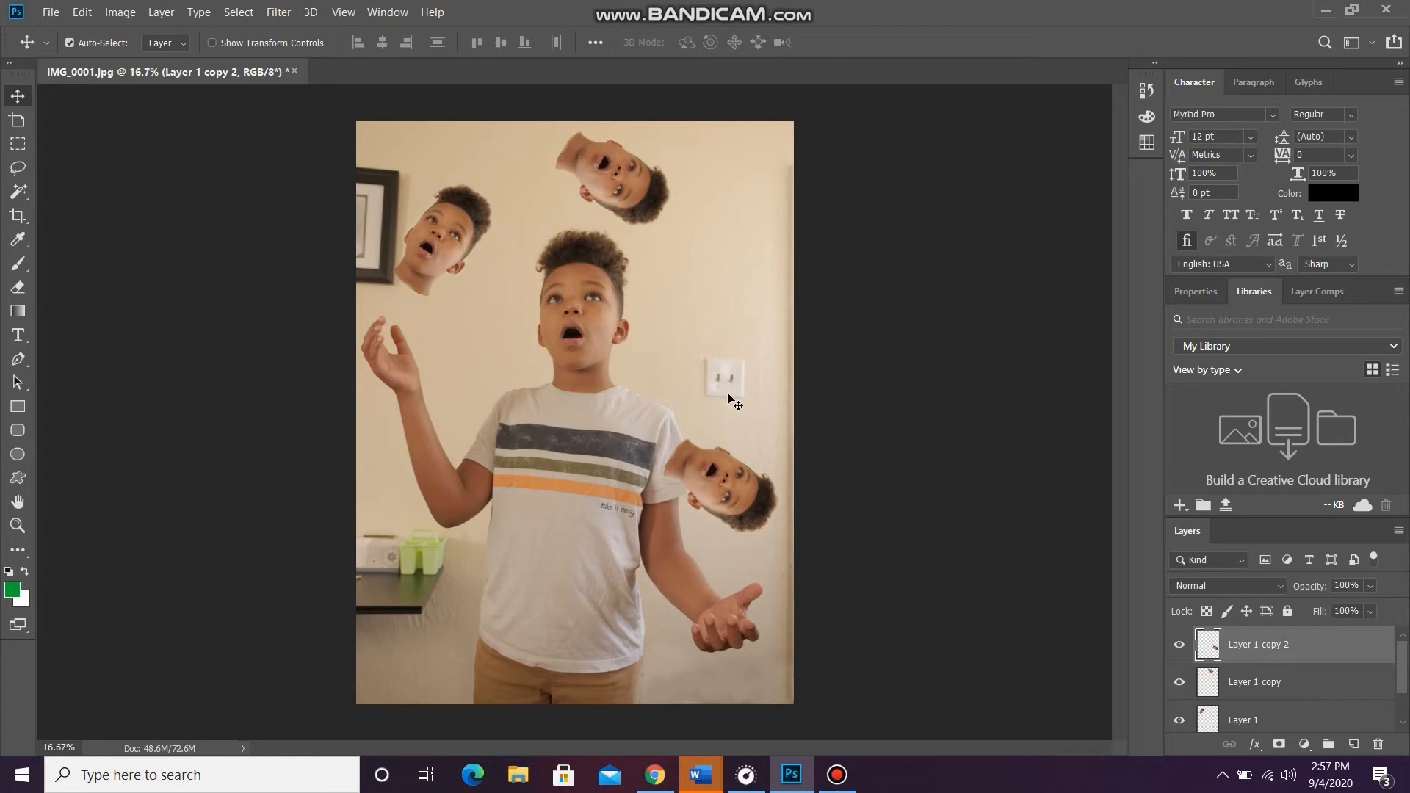
Step: Free Transform the Layer 1 copy 2 head to a rotation of 120.59°
{"action": "key", "text": "ctrl"}
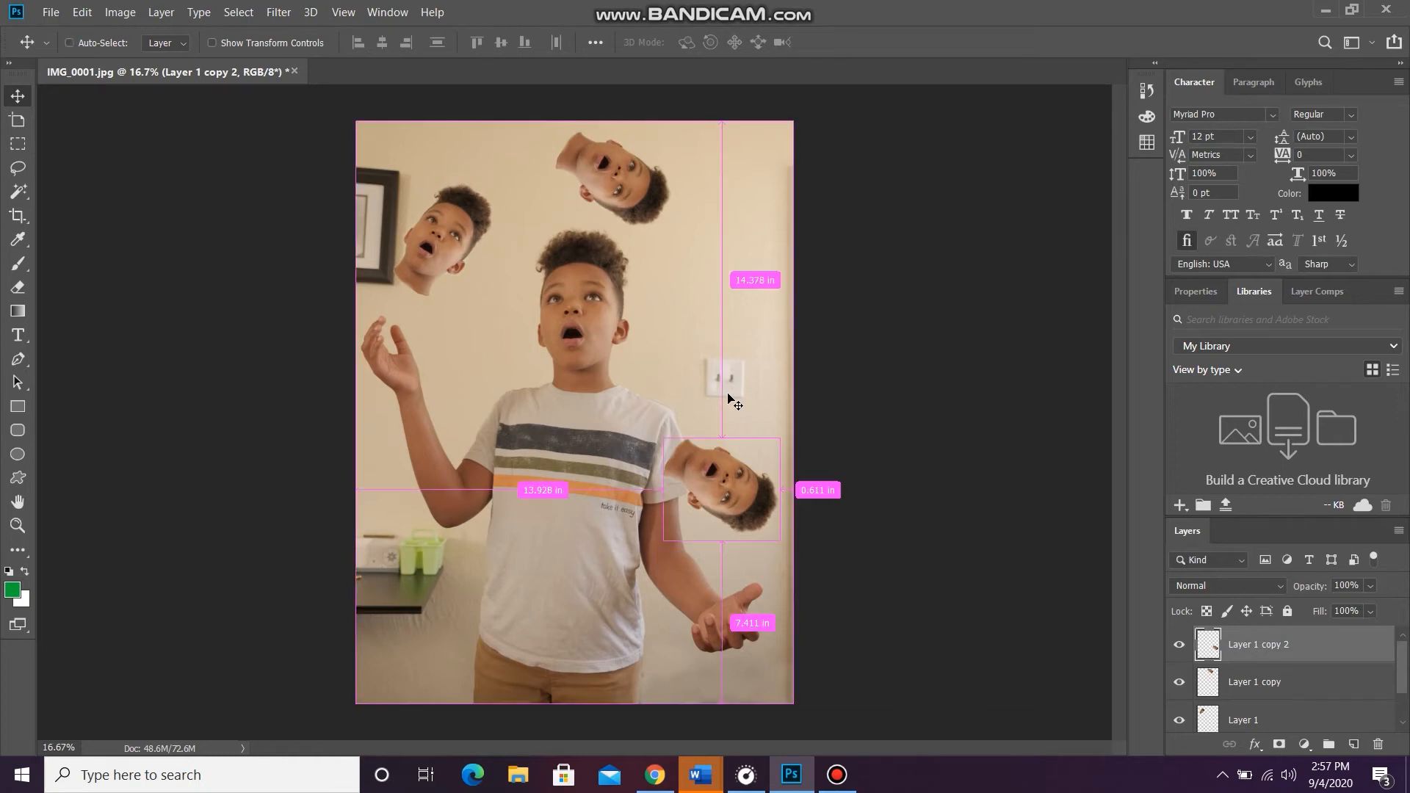
{"action": "key", "text": "ctrl+t"}
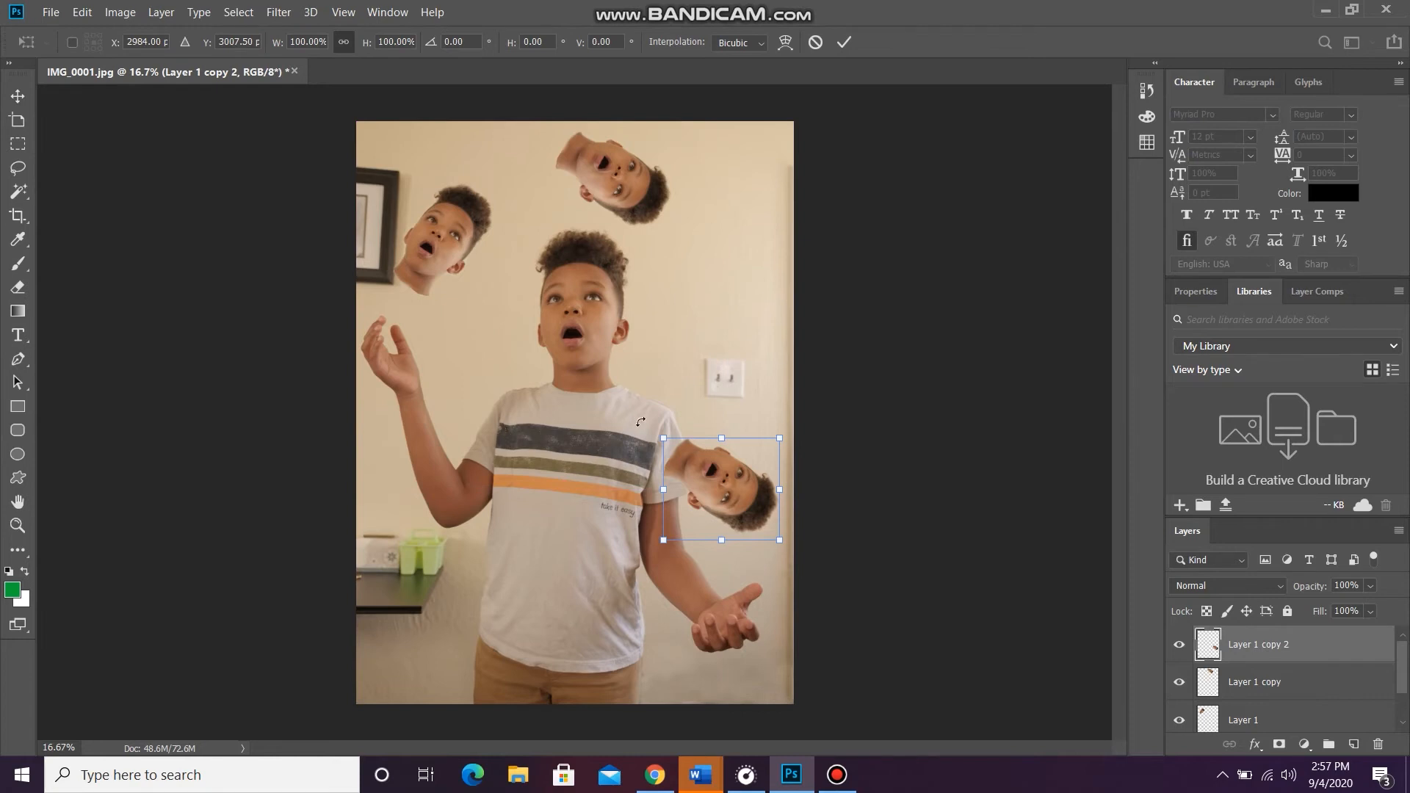
{"action": "left_click_drag", "start_coordinate": [636, 418], "coordinate": [783, 469]}
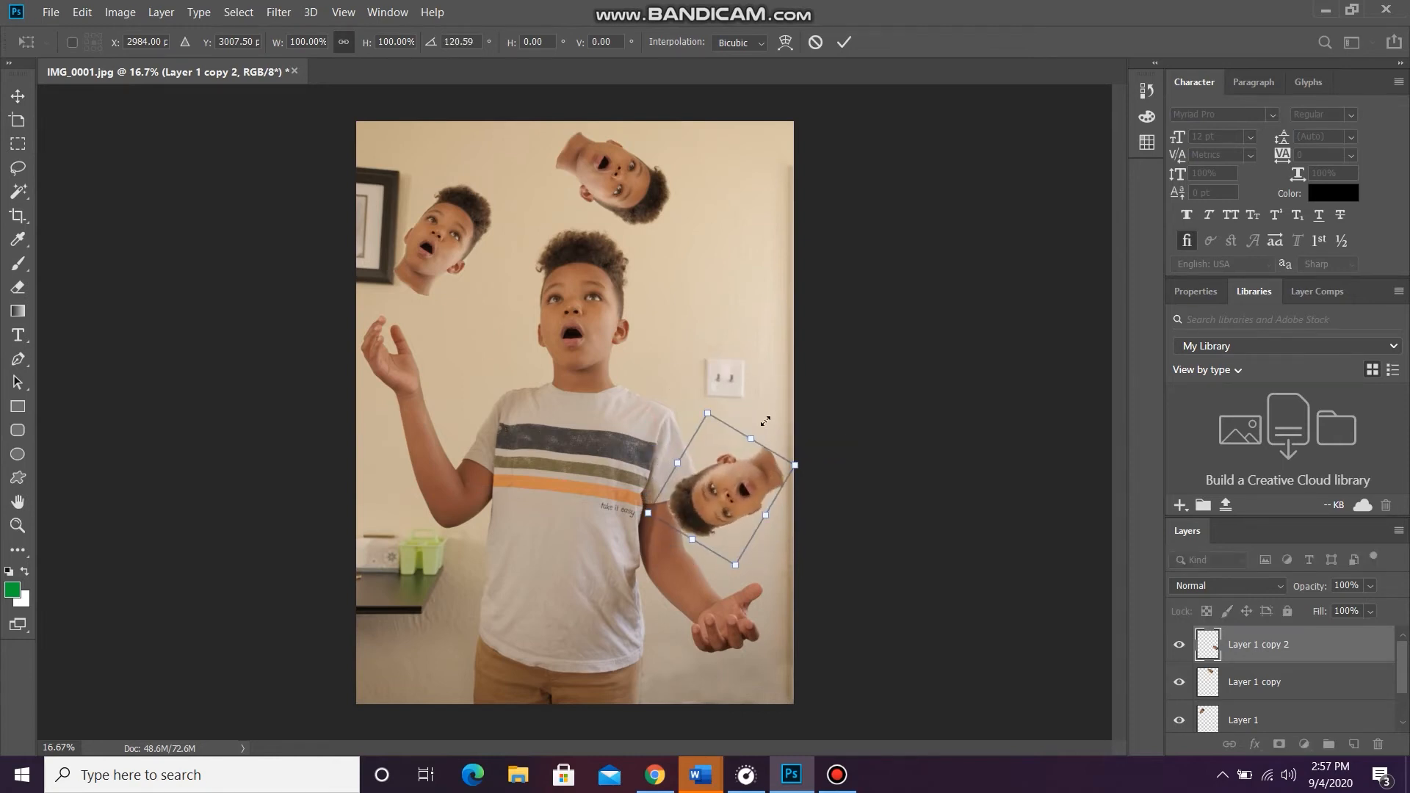
{"action": "left_click", "coordinate": [844, 42]}
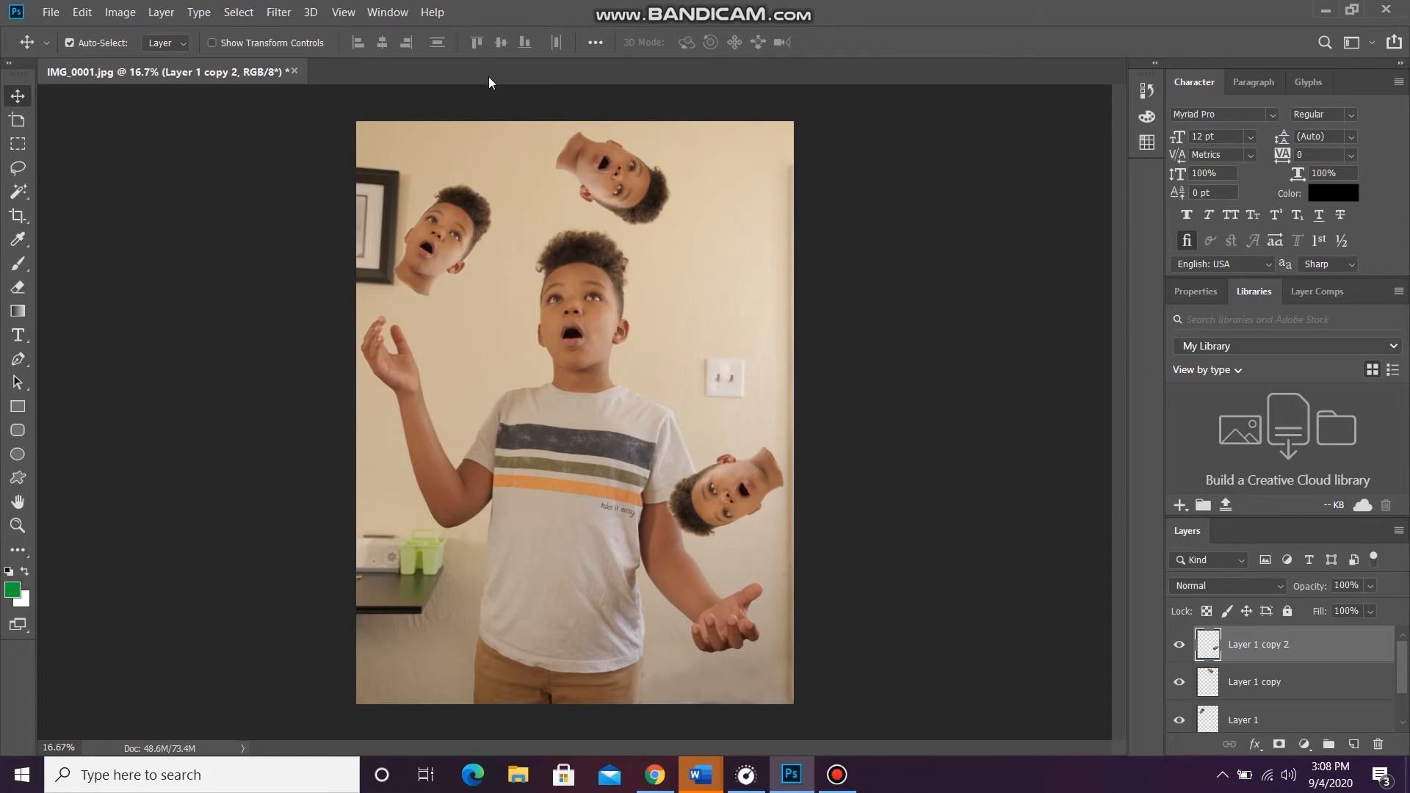
Step: Show the Timeline for animating the photo
{"action": "left_click", "coordinate": [395, 14]}
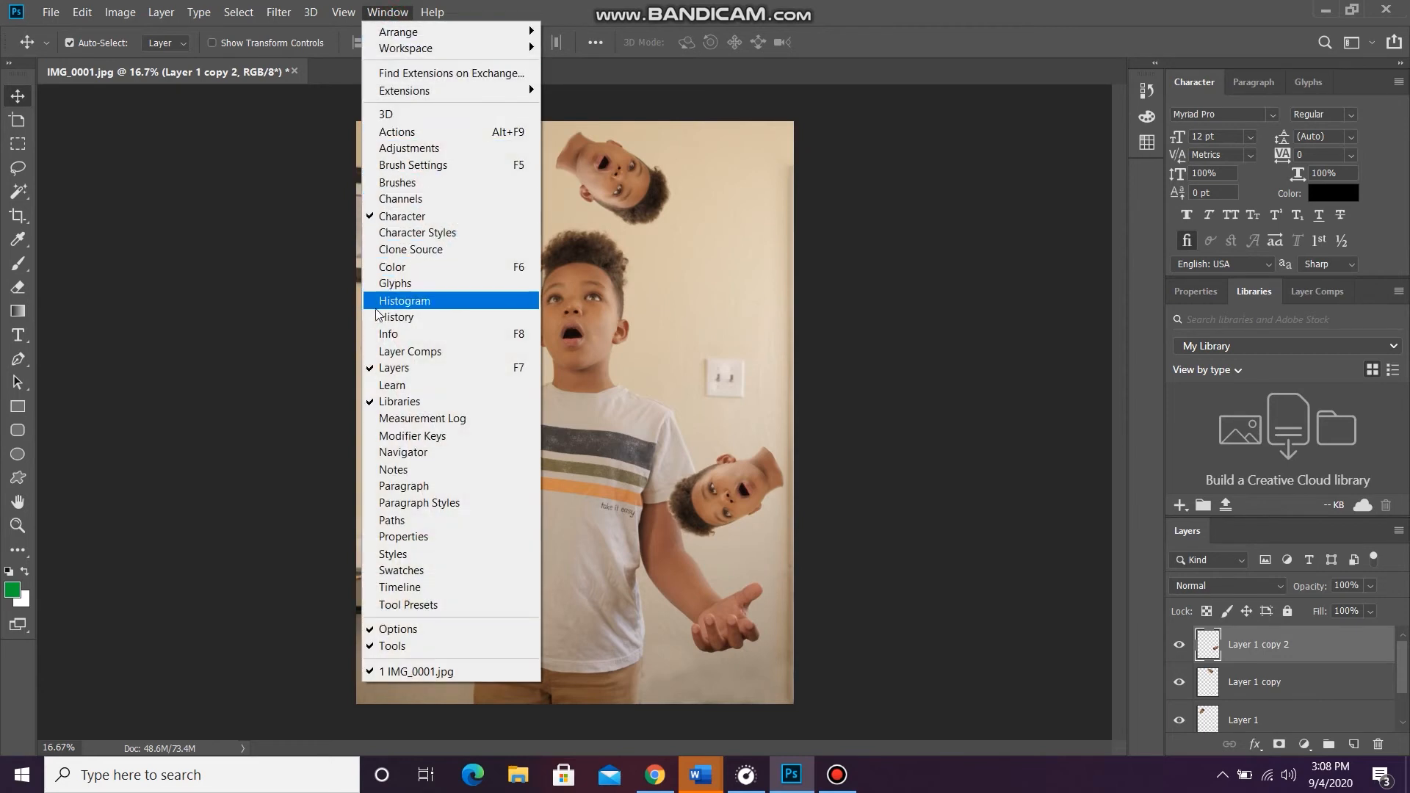
{"action": "left_click", "coordinate": [423, 588]}
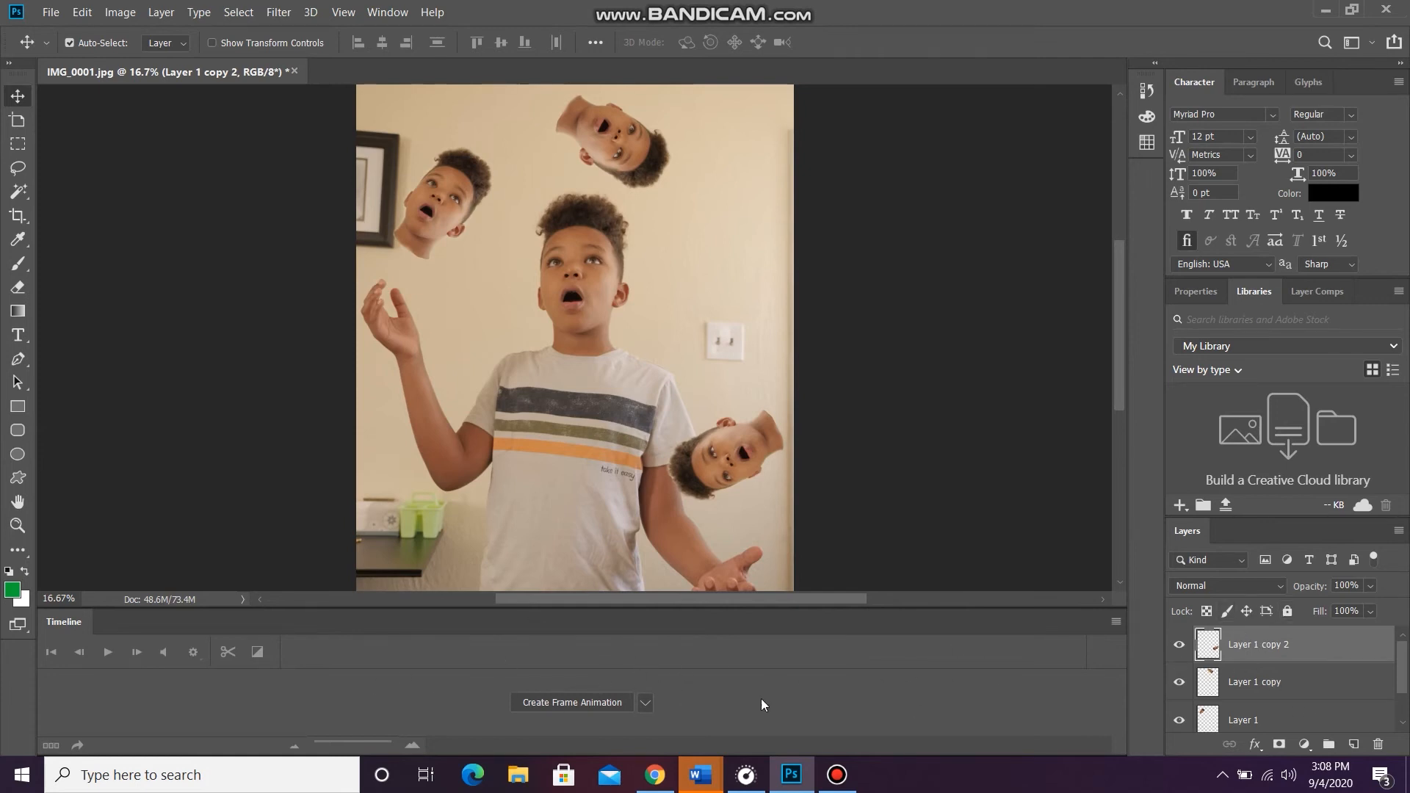
{"action": "mouse_move", "coordinate": [836, 774]}
{"action": "left_click", "coordinate": [837, 775]}
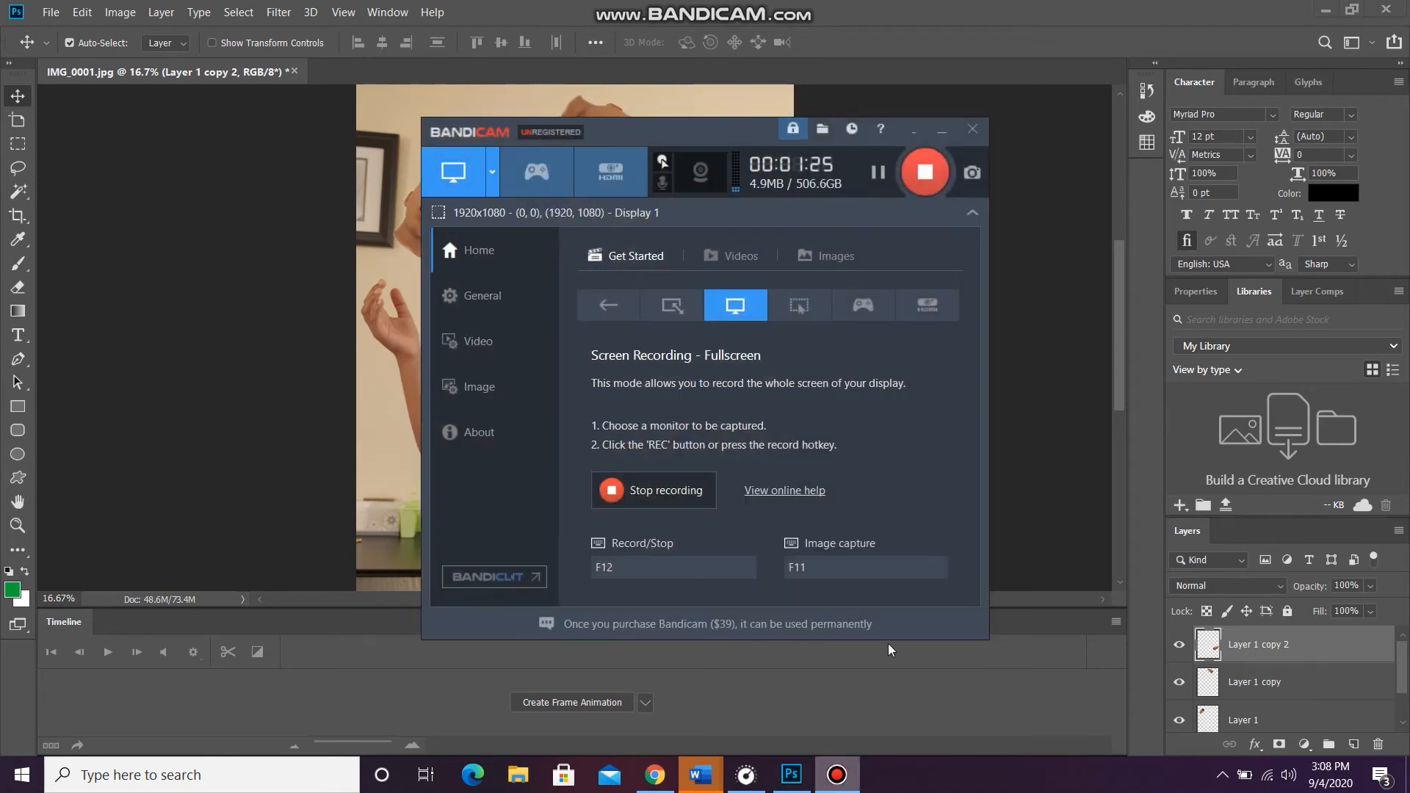
{"action": "left_click", "coordinate": [942, 129]}
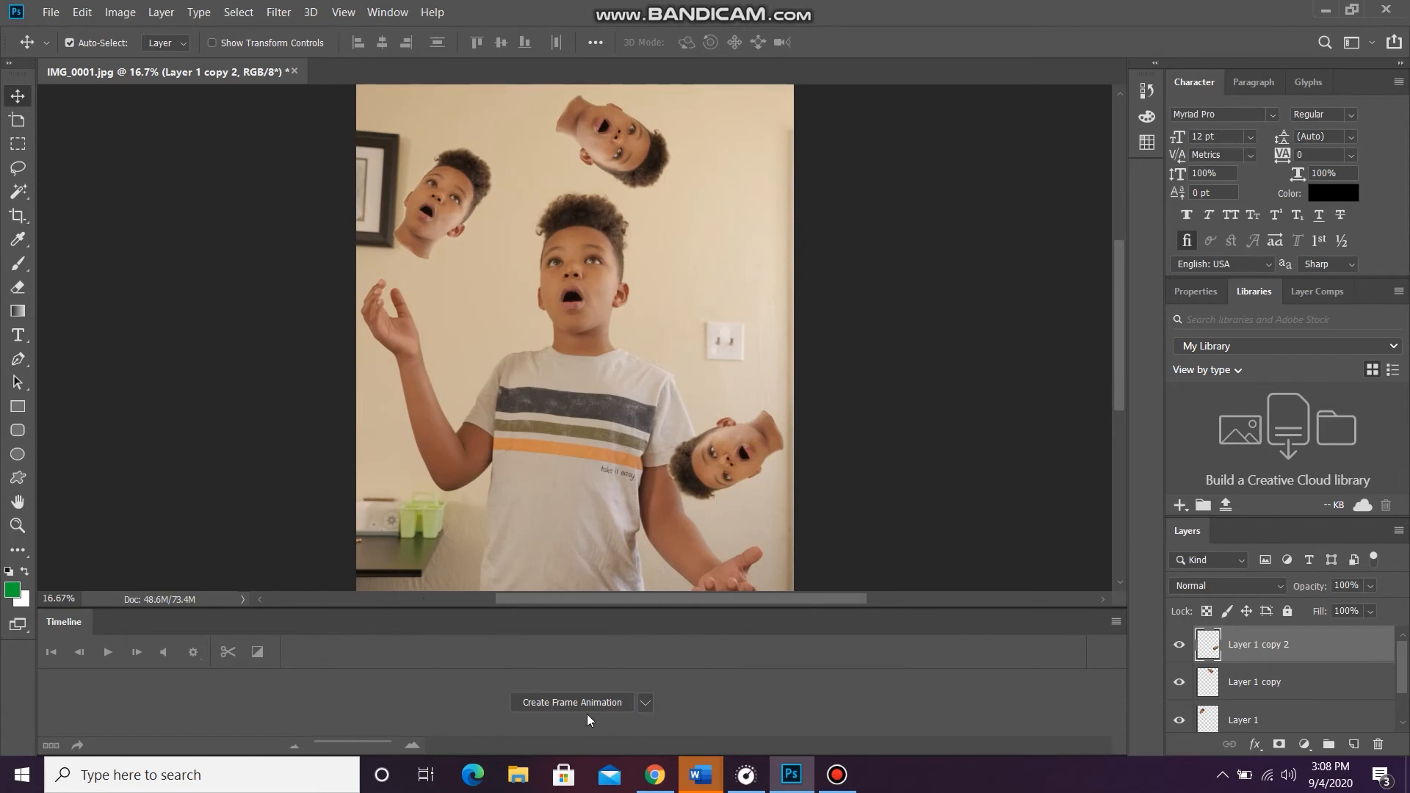
Step: Create a frame animation and duplicate the first frame to add frame 2
{"action": "left_click", "coordinate": [637, 707]}
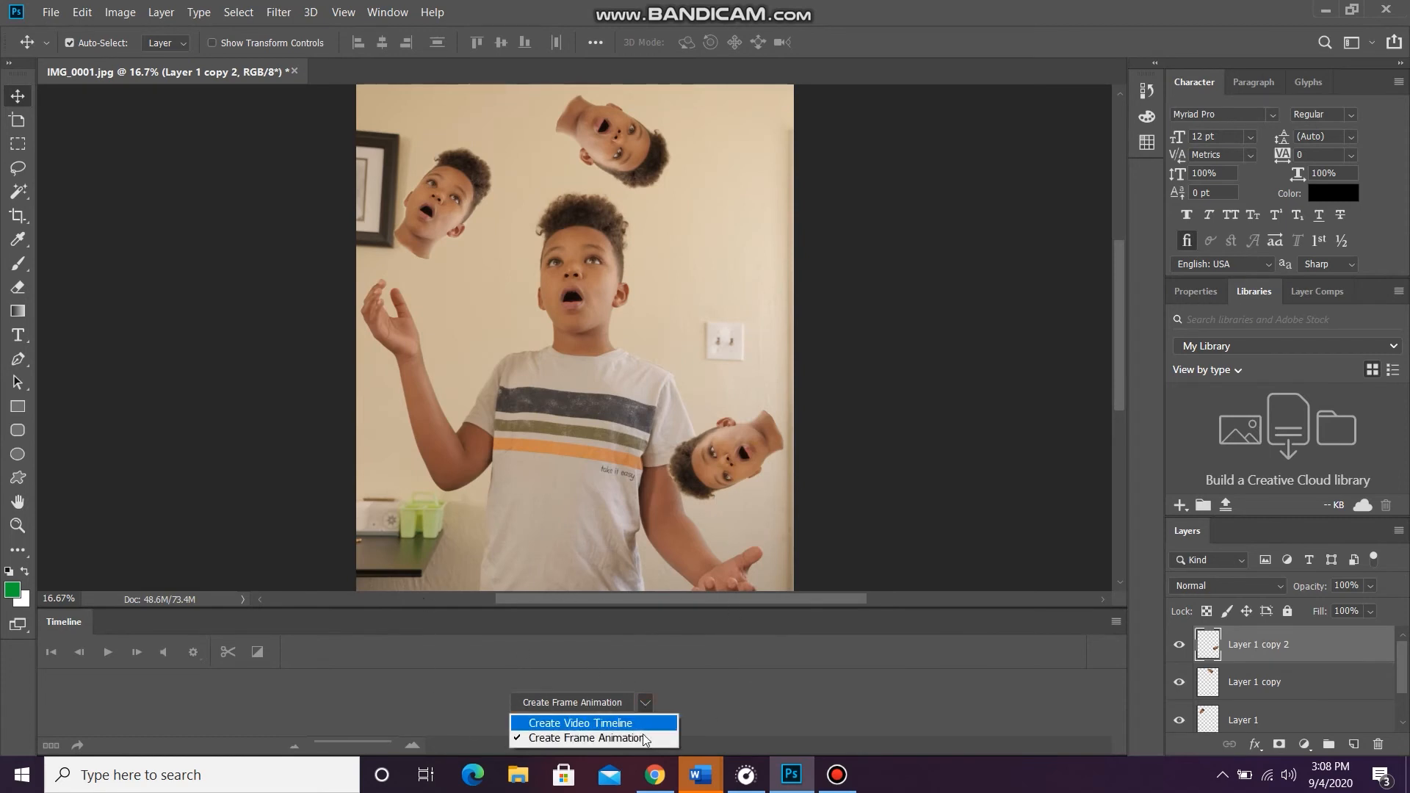
{"action": "left_click", "coordinate": [717, 704]}
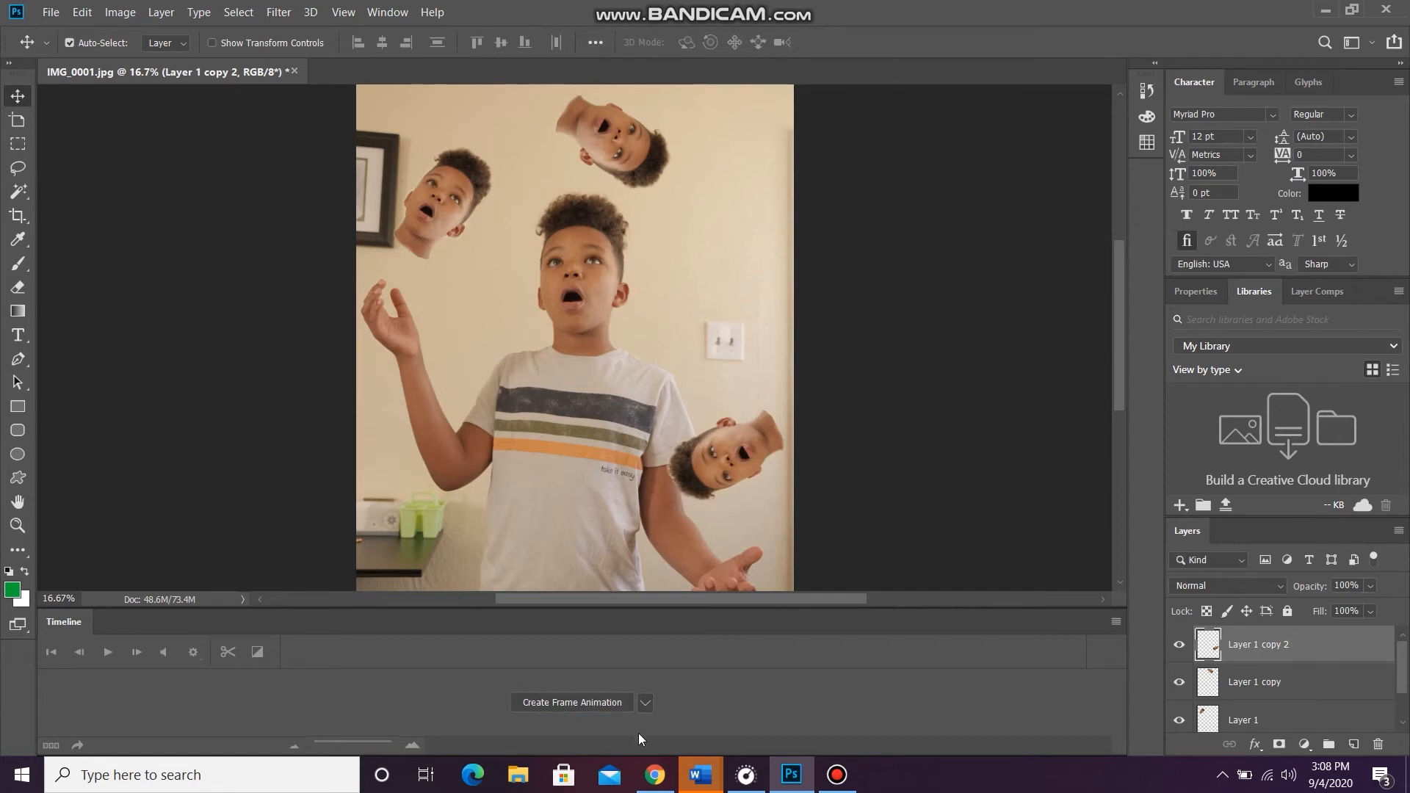
{"action": "left_click", "coordinate": [555, 702]}
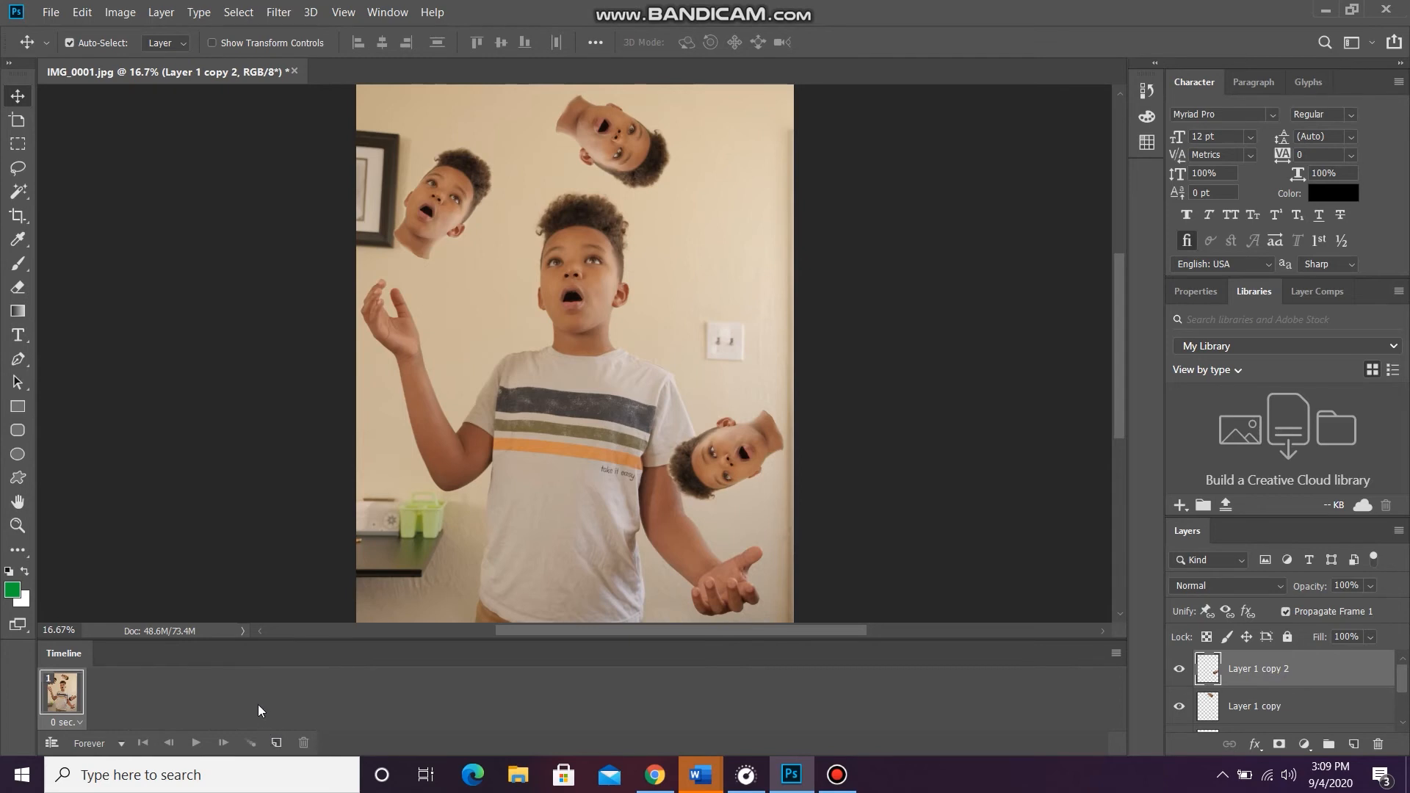
{"action": "left_click", "coordinate": [277, 744]}
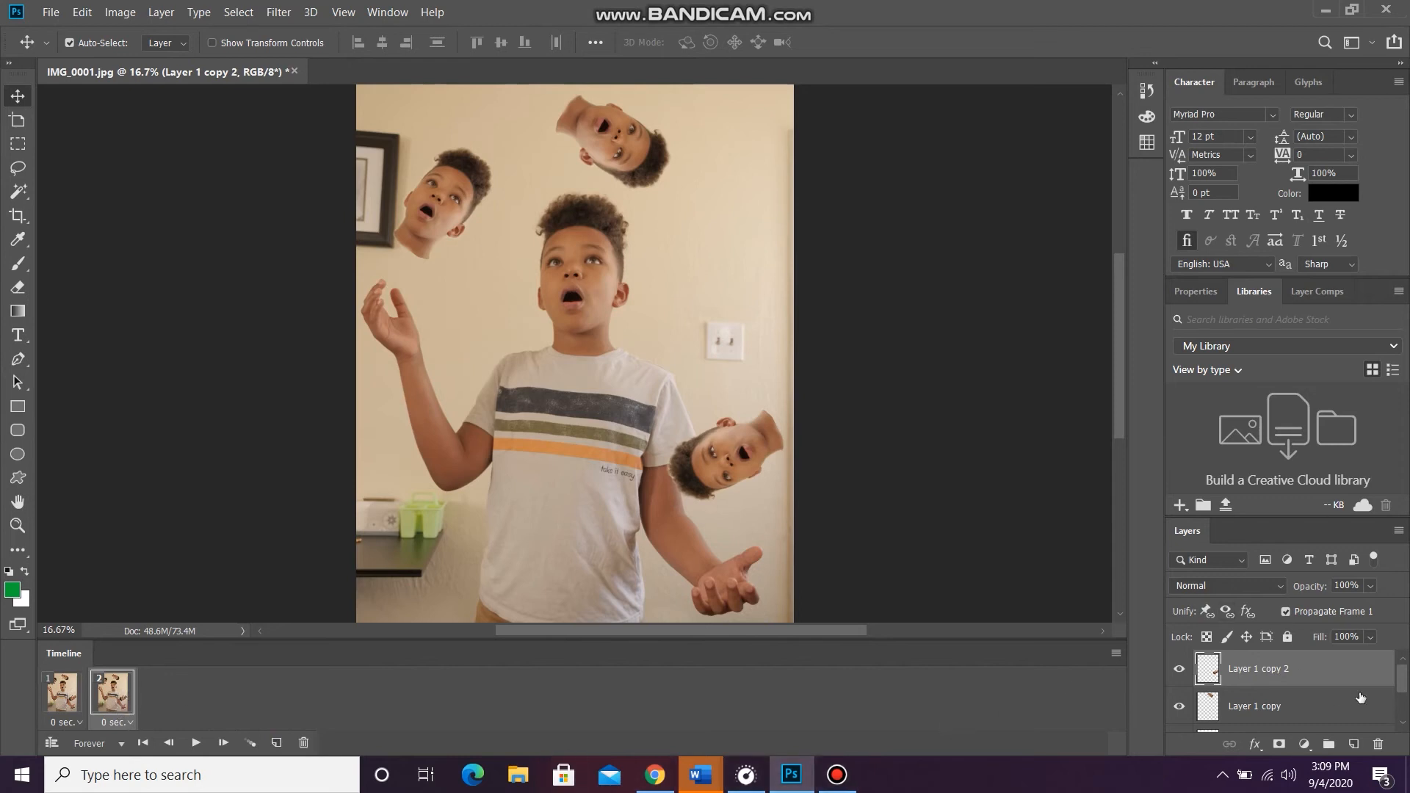
Step: In frame 2, move the Layer 1 head from the picture frame to above the boy's head and rotate it 98.77°
{"action": "left_click_drag", "start_coordinate": [1404, 681], "coordinate": [1404, 693]}
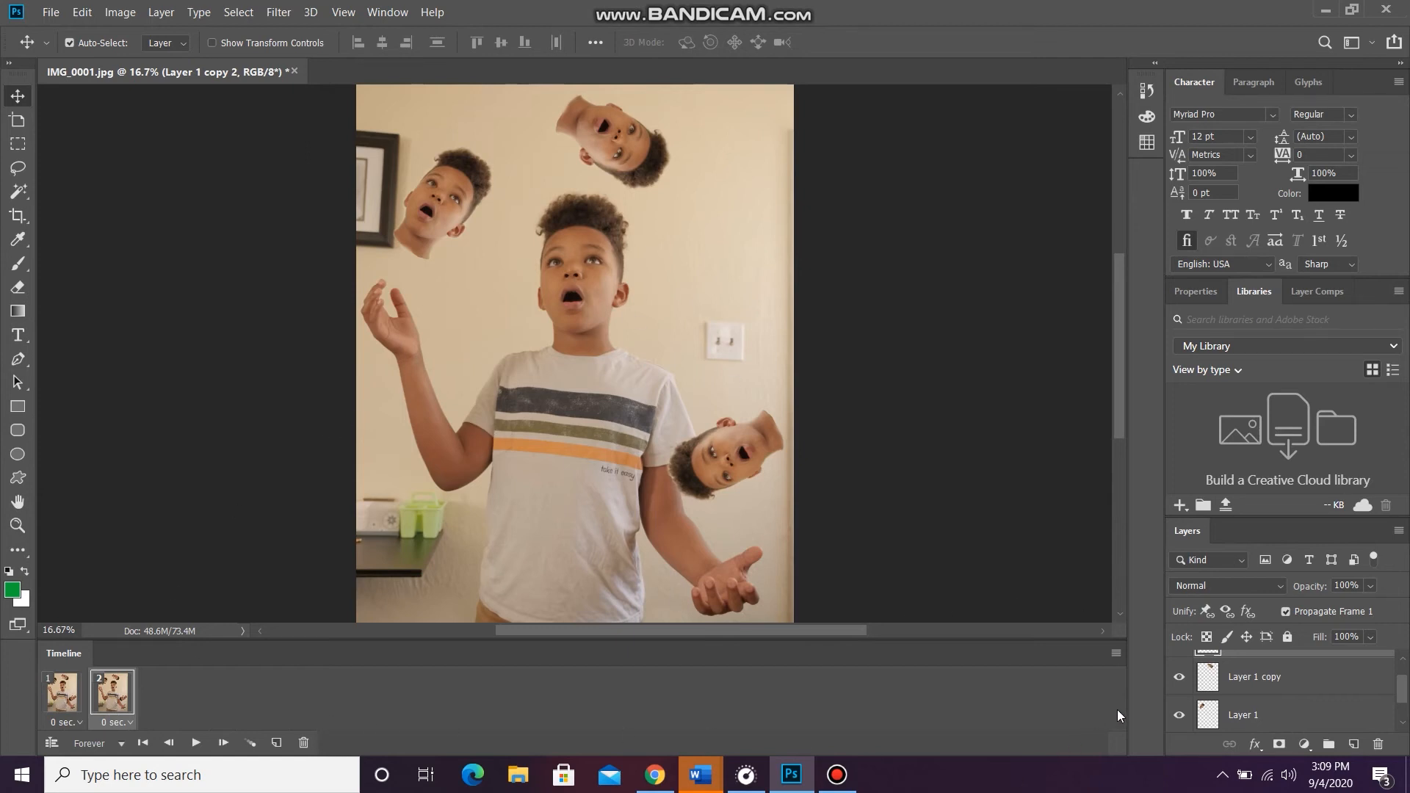
{"action": "left_click", "coordinate": [1252, 716]}
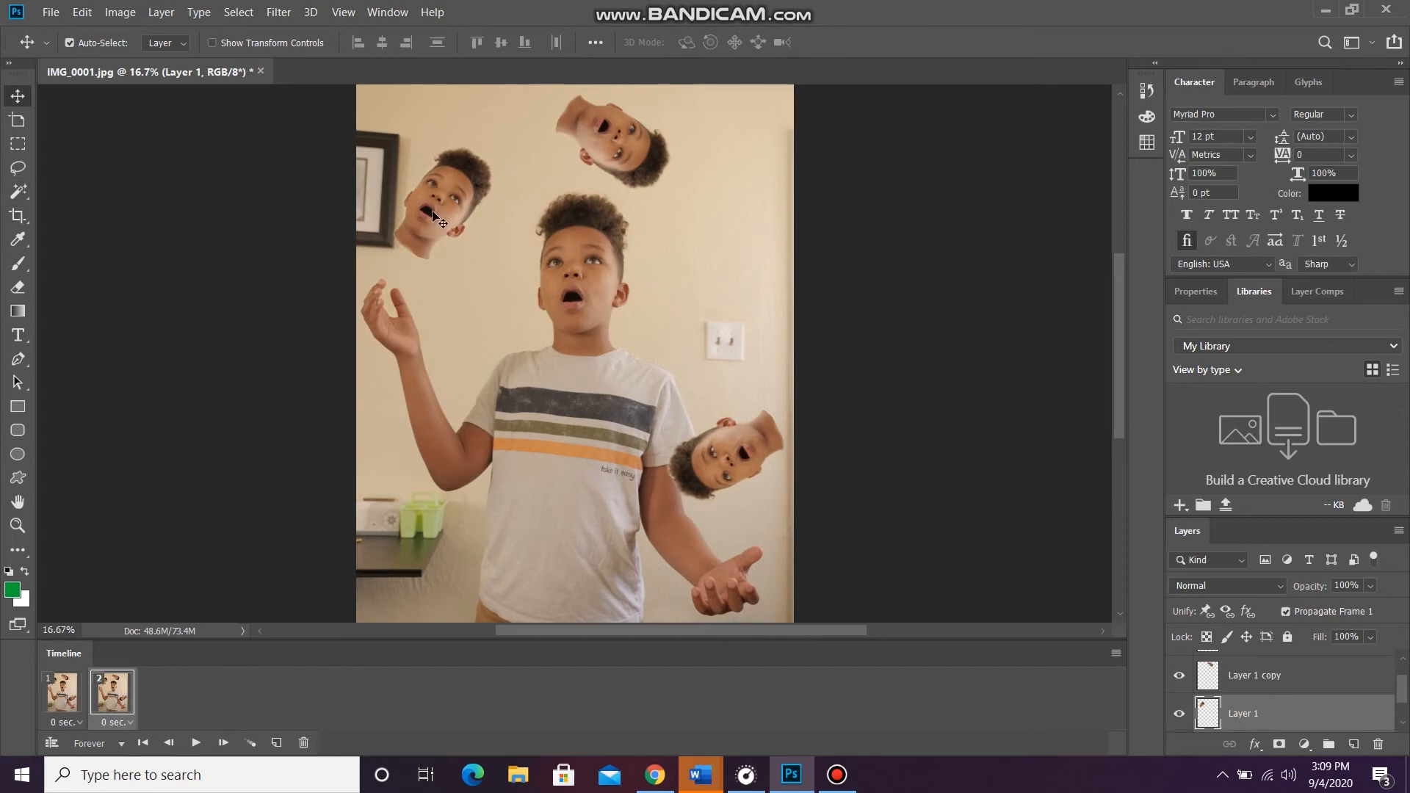
{"action": "left_click_drag", "start_coordinate": [433, 216], "coordinate": [582, 154]}
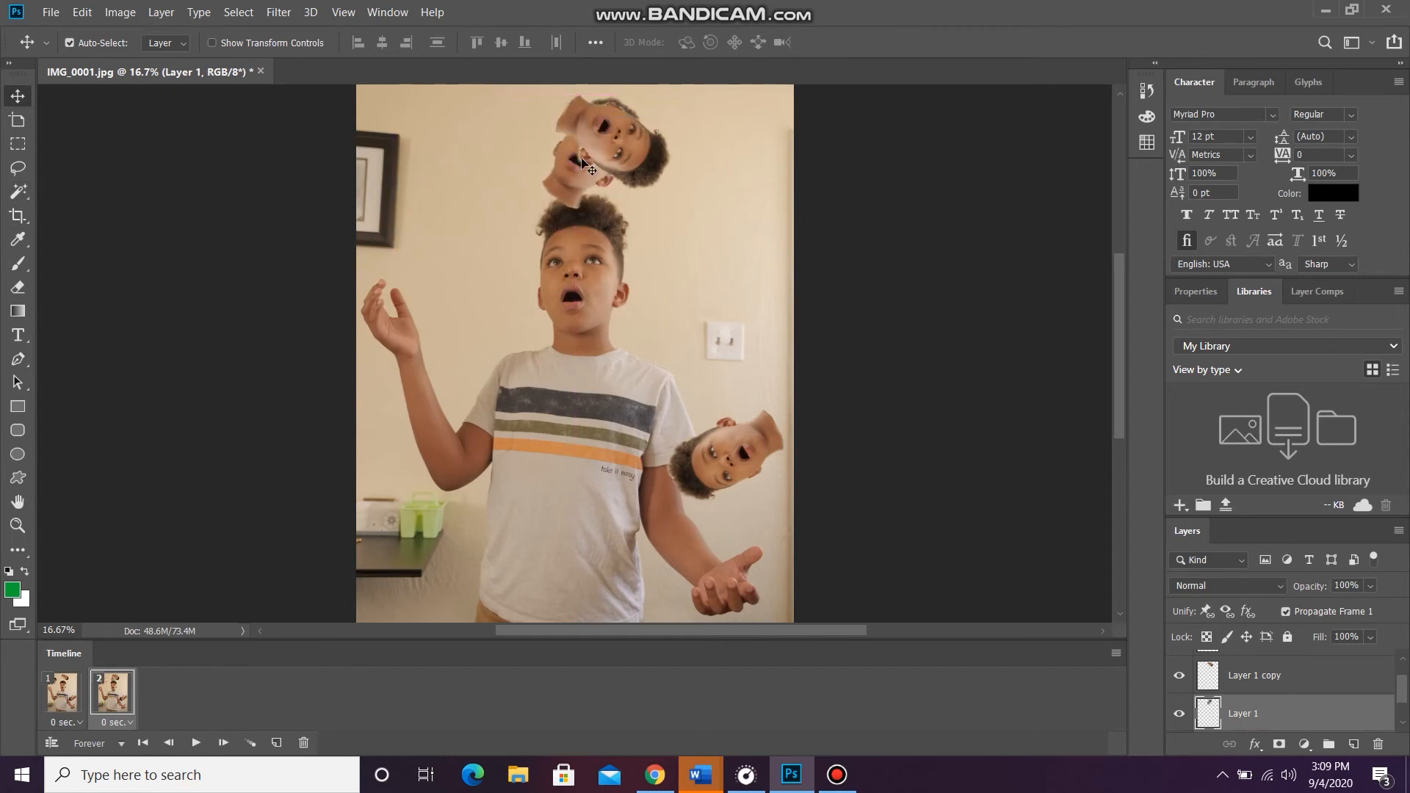
{"action": "key", "text": "ctrl+t"}
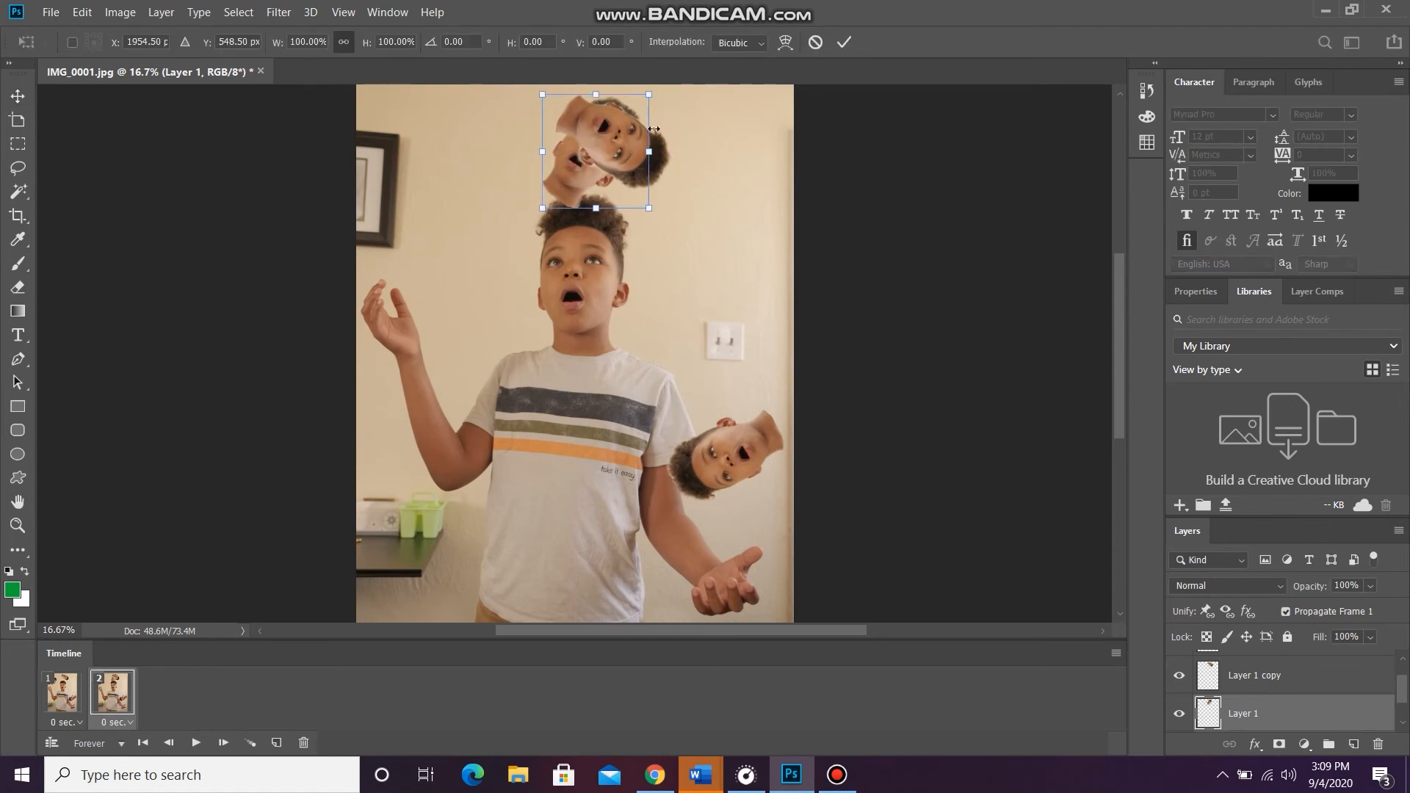
{"action": "left_click_drag", "start_coordinate": [682, 117], "coordinate": [622, 238]}
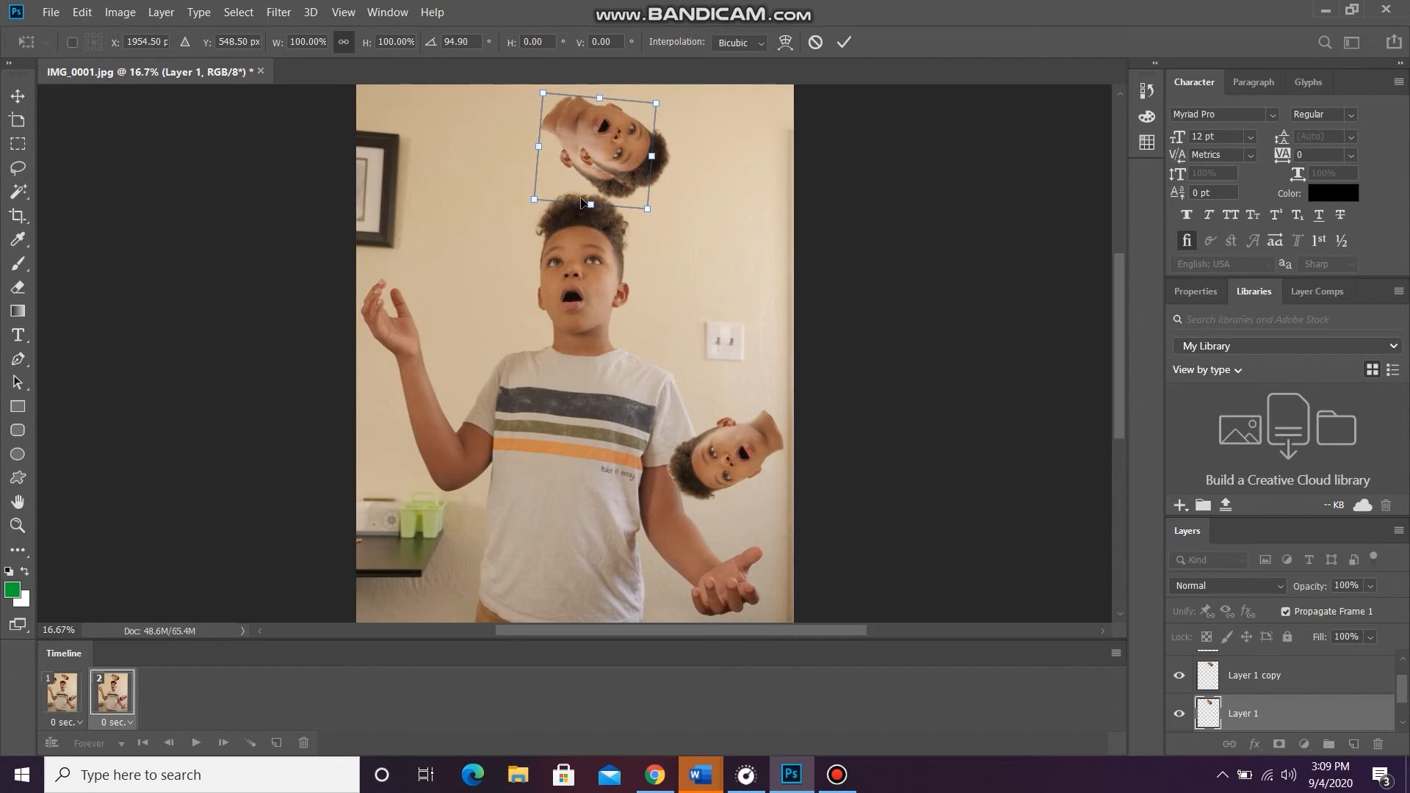
{"action": "left_click_drag", "start_coordinate": [665, 227], "coordinate": [660, 231]}
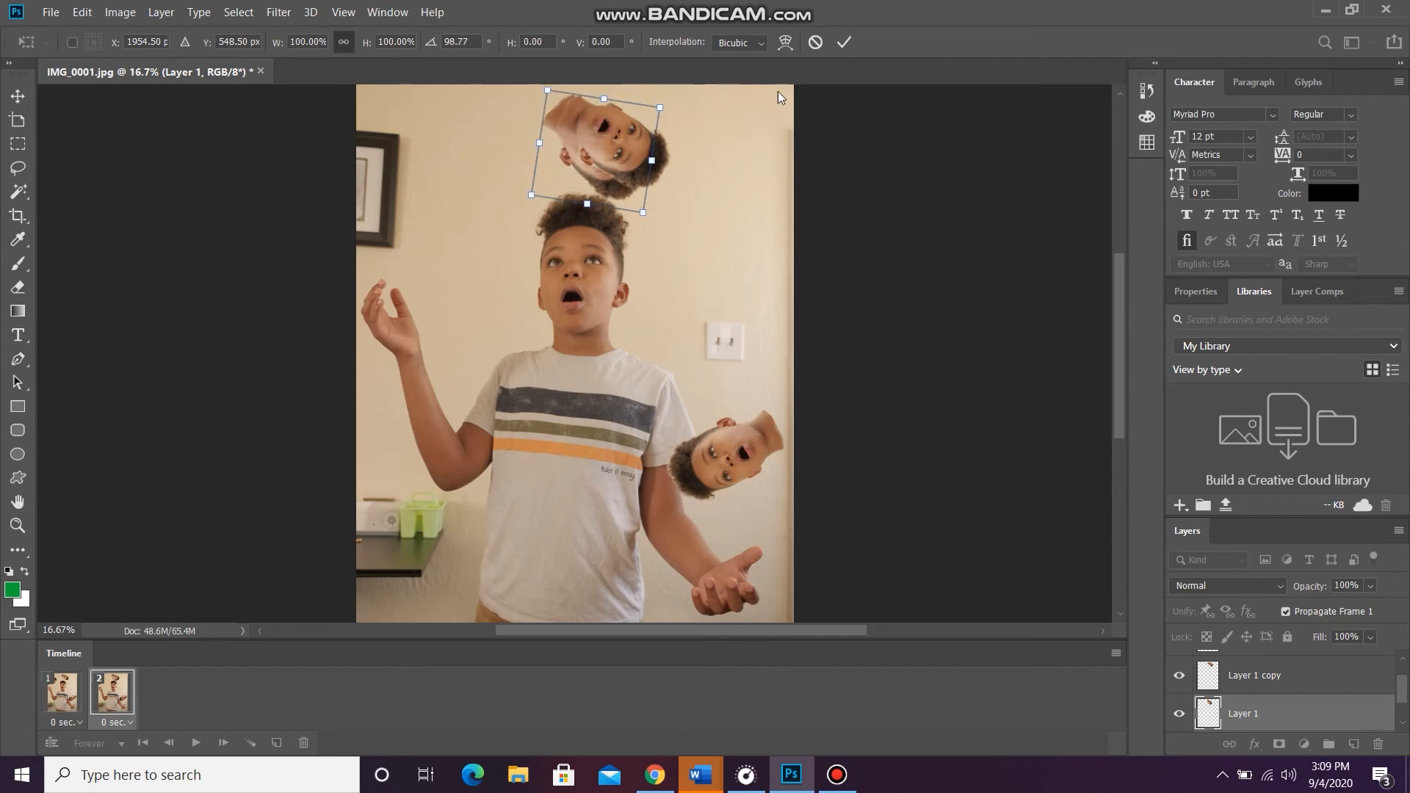
{"action": "left_click", "coordinate": [844, 43]}
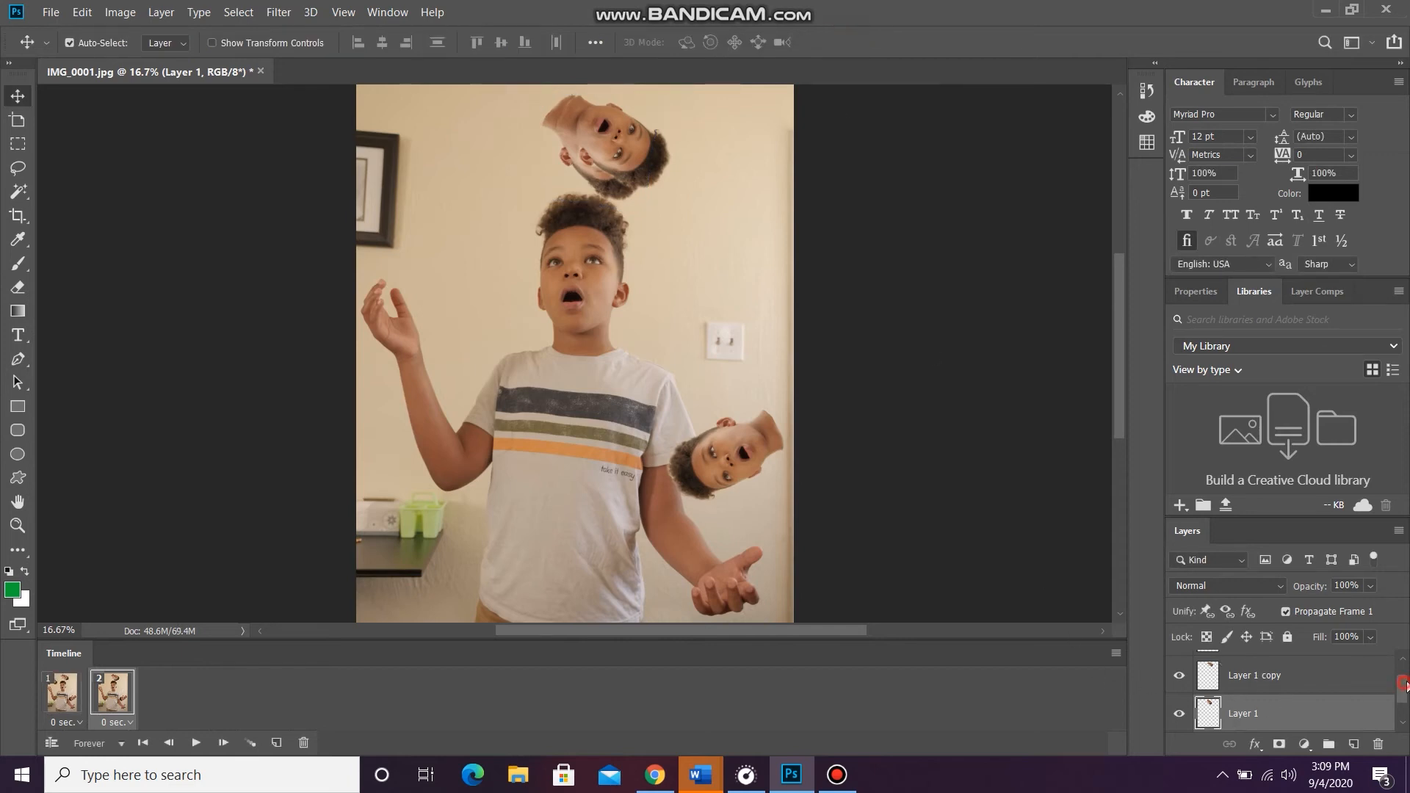
Step: Move the Layer 1 copy head down beside the light switch in frame 2 and rotate it 97.95°
{"action": "scroll", "coordinate": [1405, 684], "scroll_direction": "up", "scroll_amount": 1}
{"action": "left_click", "coordinate": [1299, 702]}
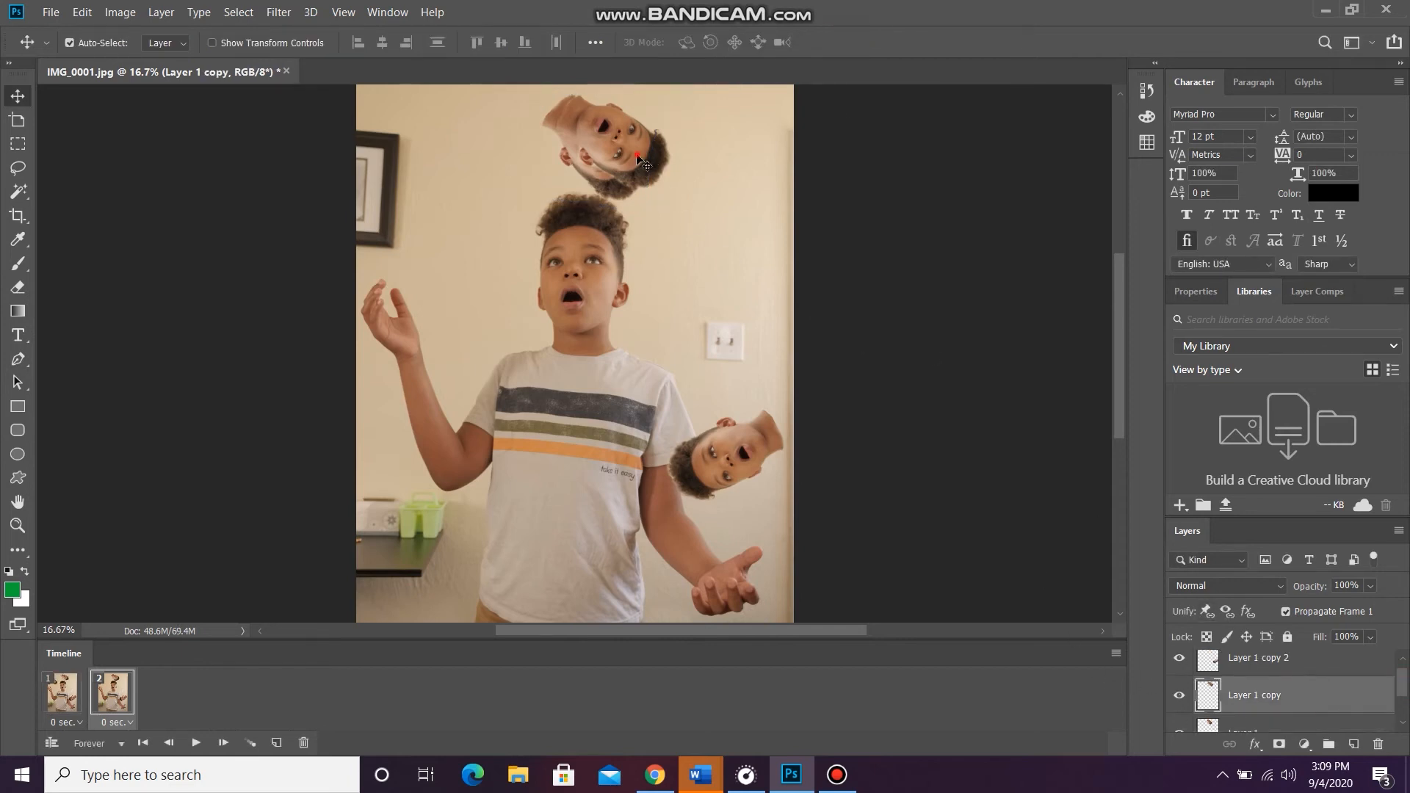
{"action": "left_click_drag", "start_coordinate": [647, 158], "coordinate": [714, 306]}
{"action": "key", "text": "ctrl+t"}
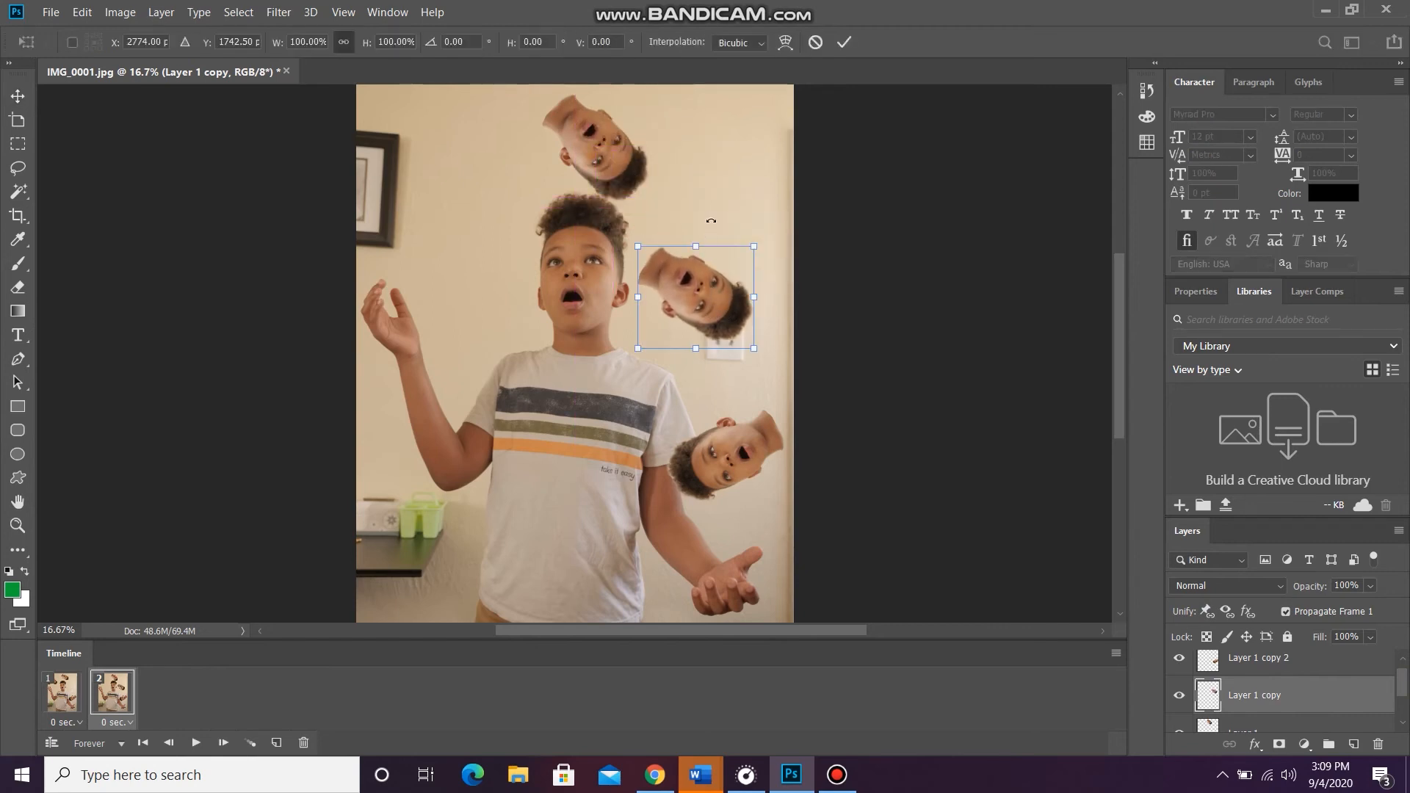
{"action": "left_click_drag", "start_coordinate": [712, 222], "coordinate": [769, 321]}
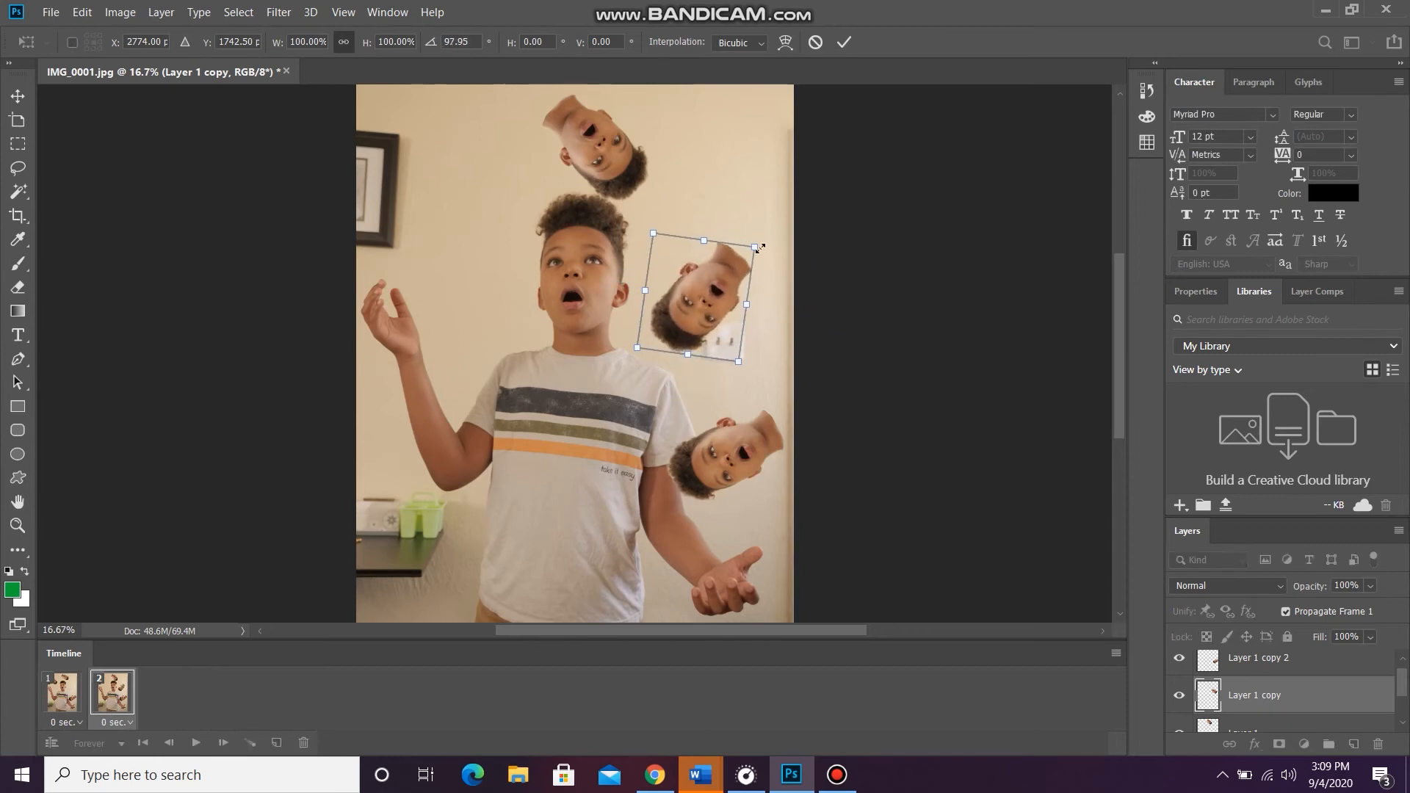
{"action": "left_click", "coordinate": [846, 44]}
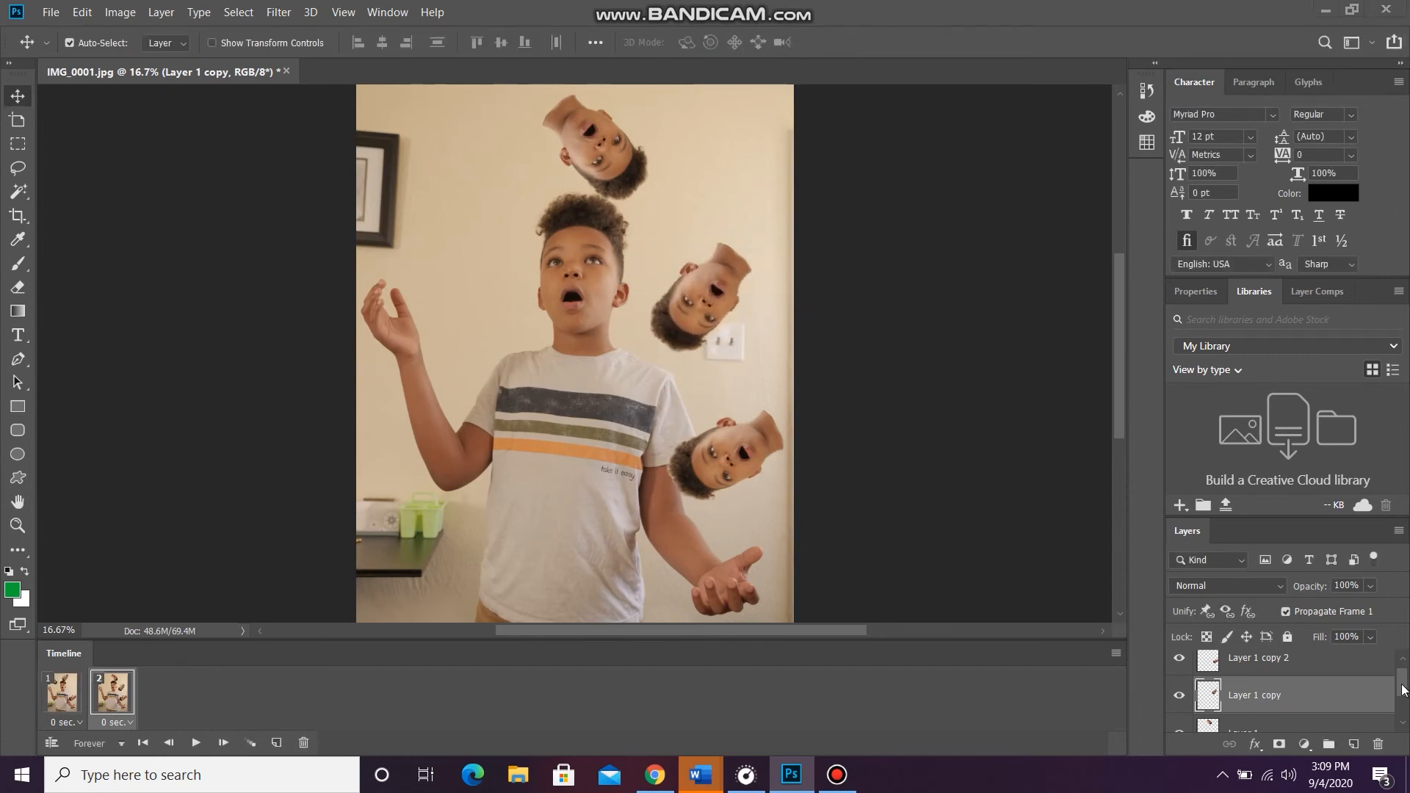
Step: In frame 2, move the Layer 1 copy 2 head onto the lower part of the shirt and rotate it 65.44°
{"action": "left_click", "coordinate": [1299, 668]}
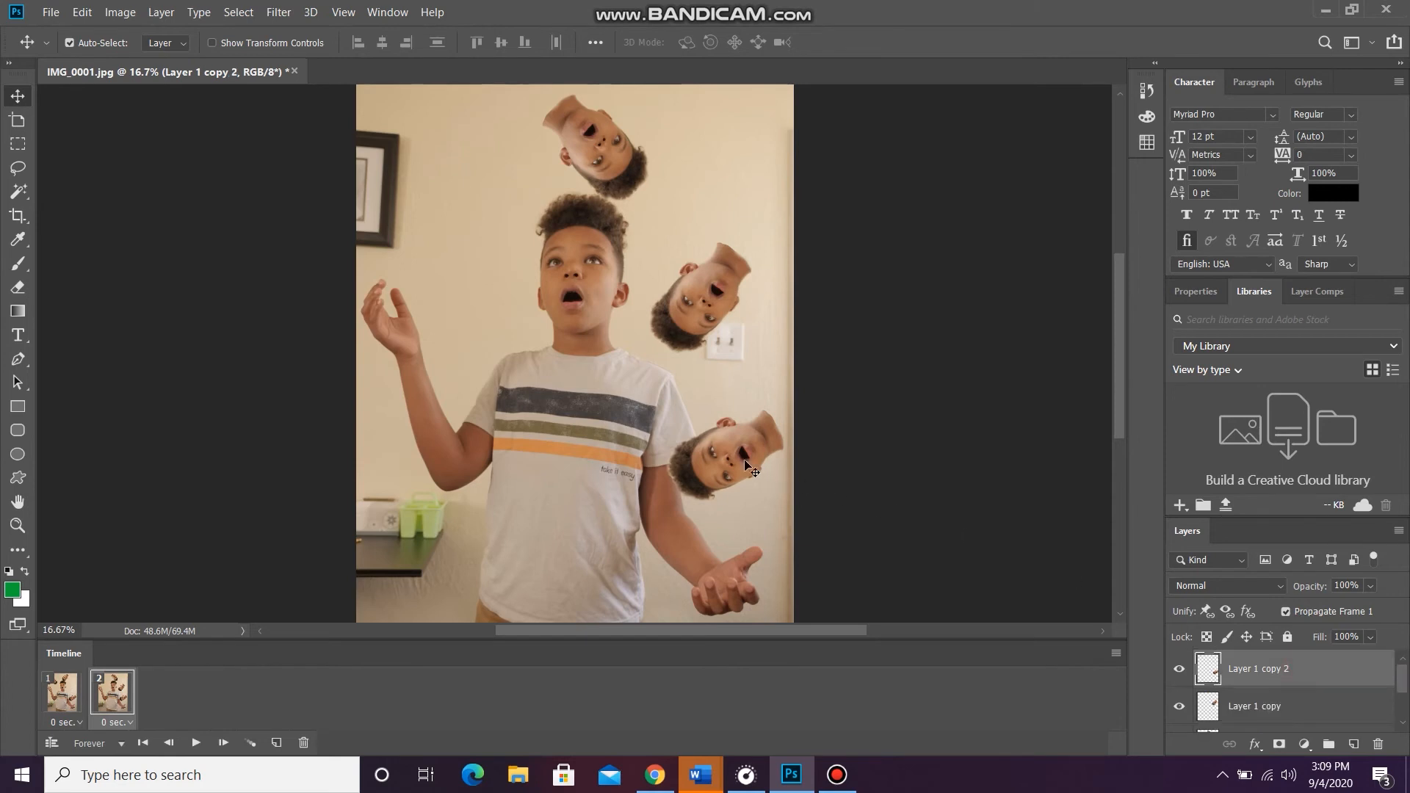
{"action": "left_click_drag", "start_coordinate": [739, 452], "coordinate": [640, 561]}
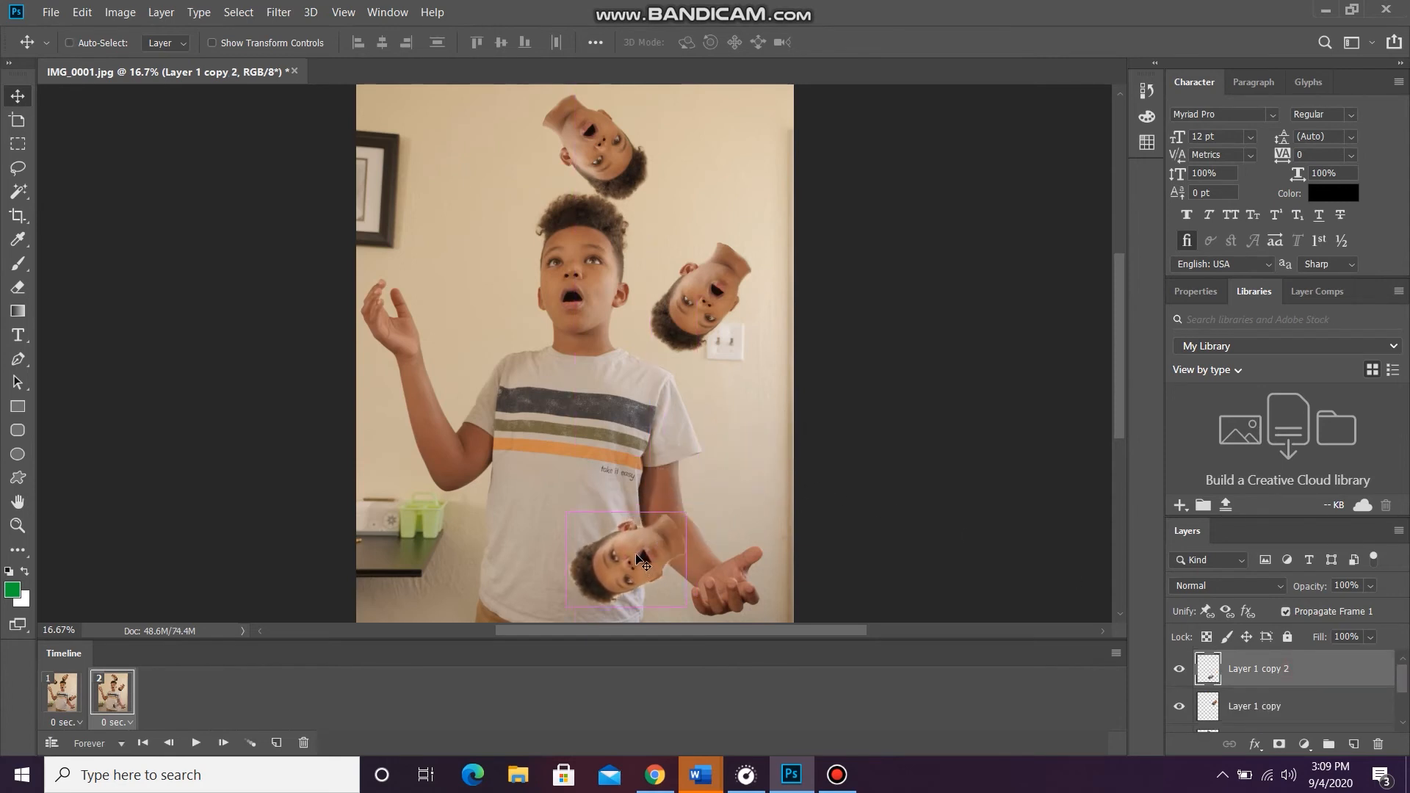
{"action": "key", "text": "ctrl+t"}
{"action": "left_click_drag", "start_coordinate": [672, 468], "coordinate": [714, 534]}
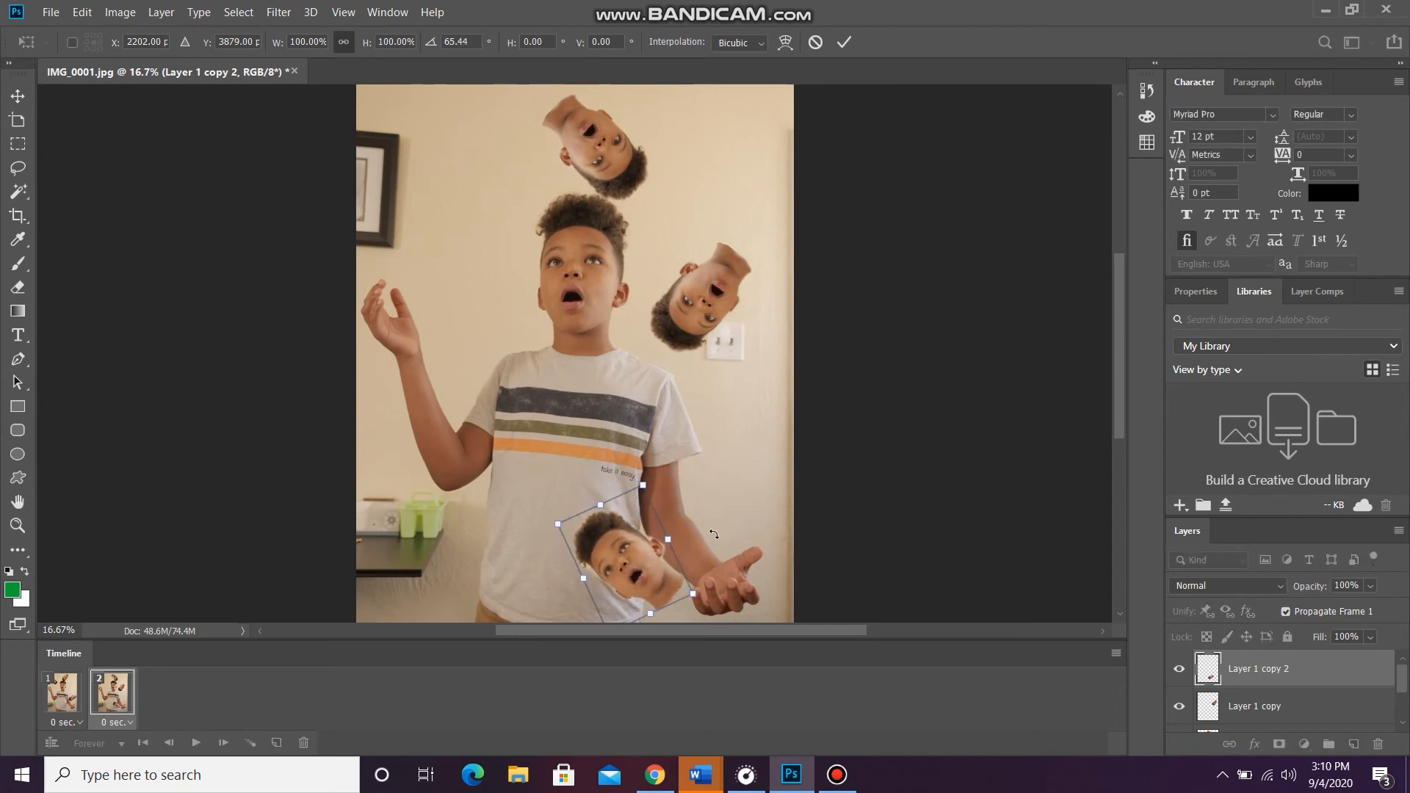
{"action": "left_click", "coordinate": [846, 45]}
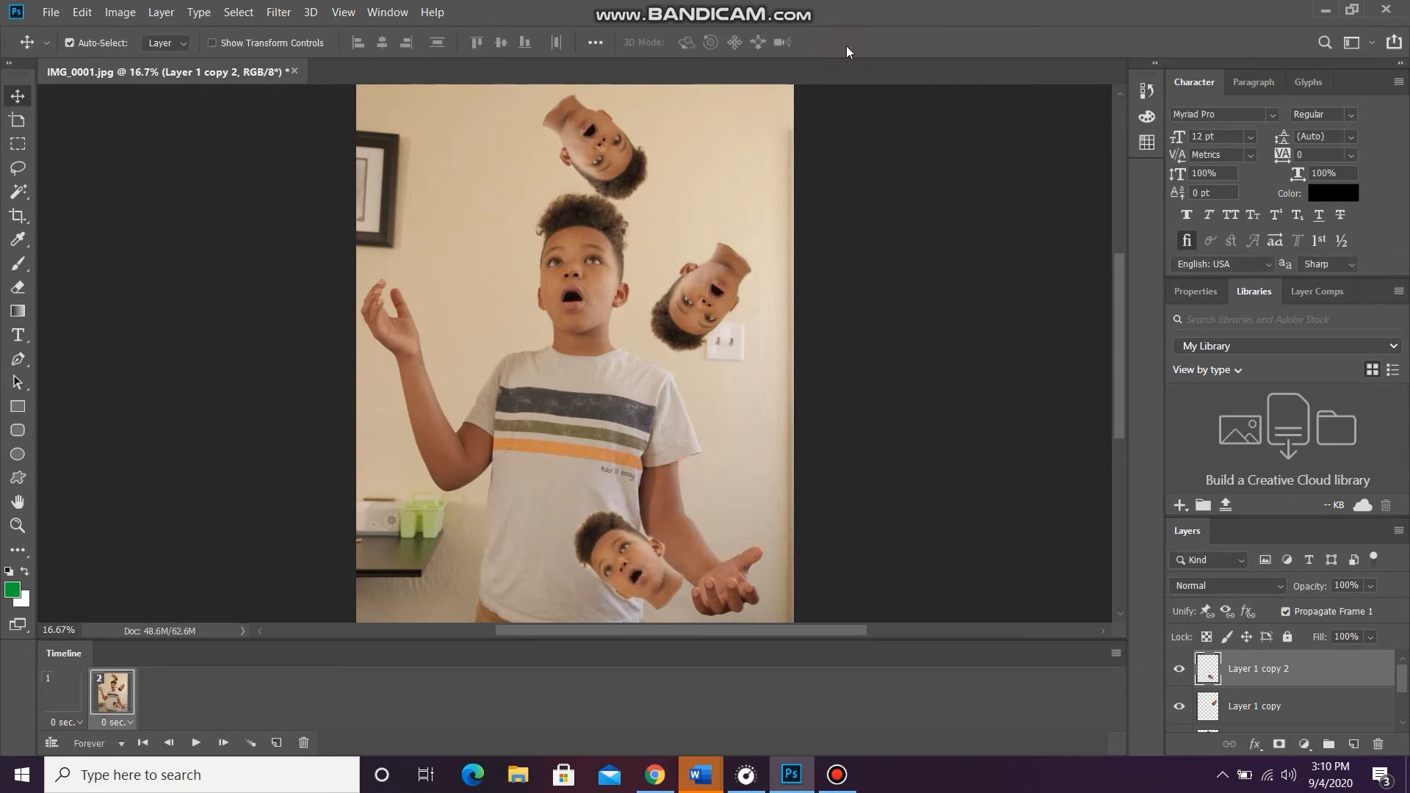
Step: Lower the Layer 1 copy head over the light switch in frame 2 and duplicate the frame to add frame 3
{"action": "left_click", "coordinate": [1292, 717]}
{"action": "left_click_drag", "start_coordinate": [727, 301], "coordinate": [744, 345]}
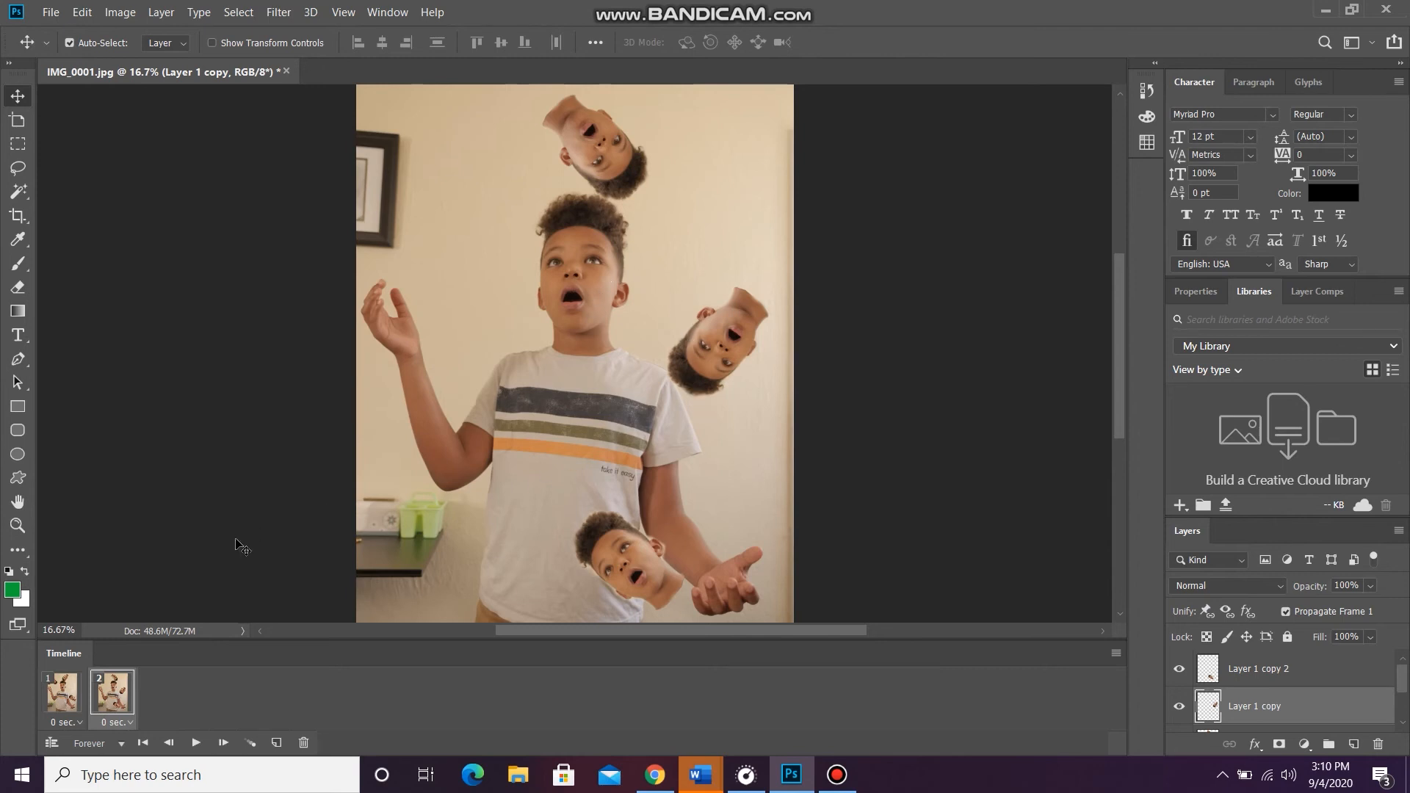
{"action": "left_click", "coordinate": [279, 742]}
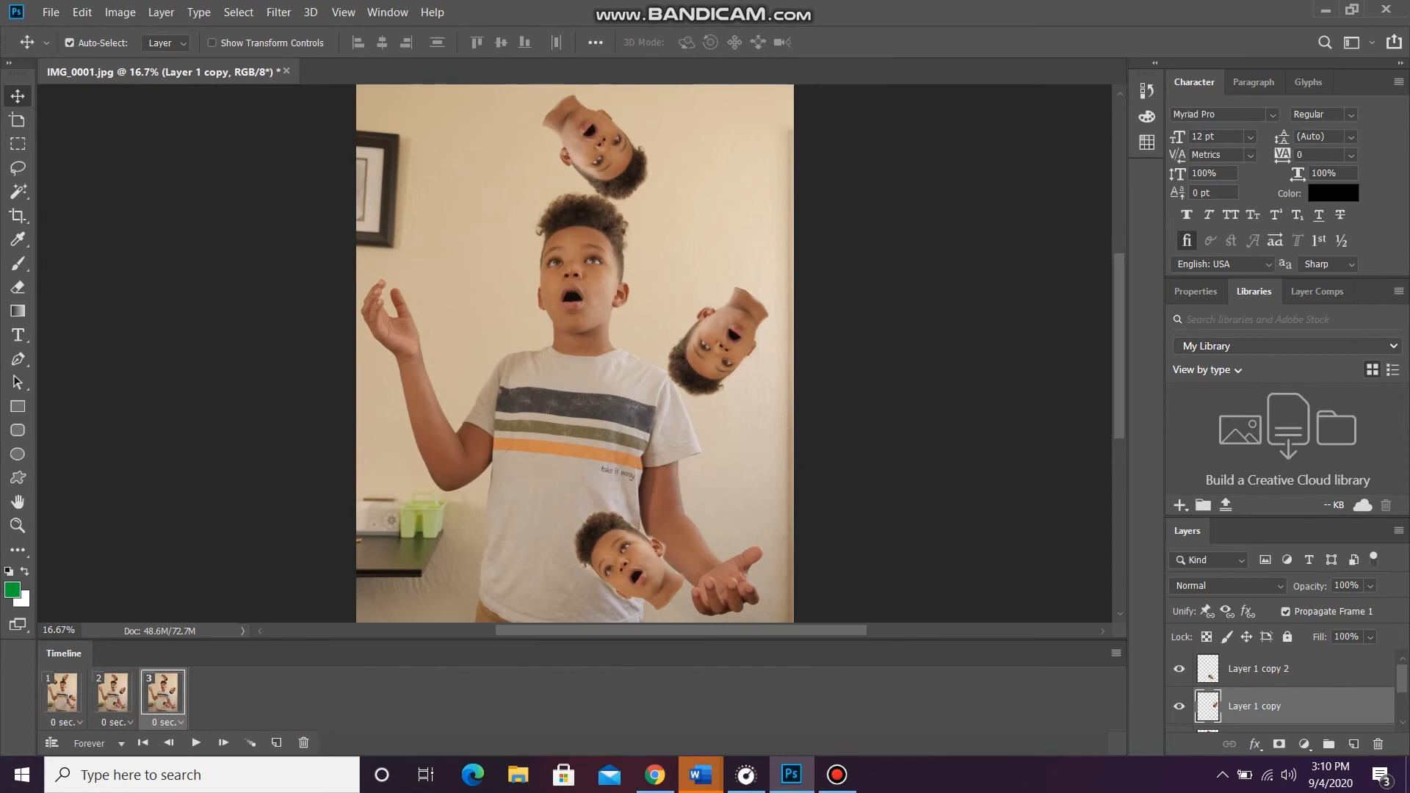
Step: In frame 3, move the Layer 1 head from above the boy to just above the light switch and rotate it 69.14°
{"action": "left_click_drag", "start_coordinate": [1404, 676], "coordinate": [1401, 695]}
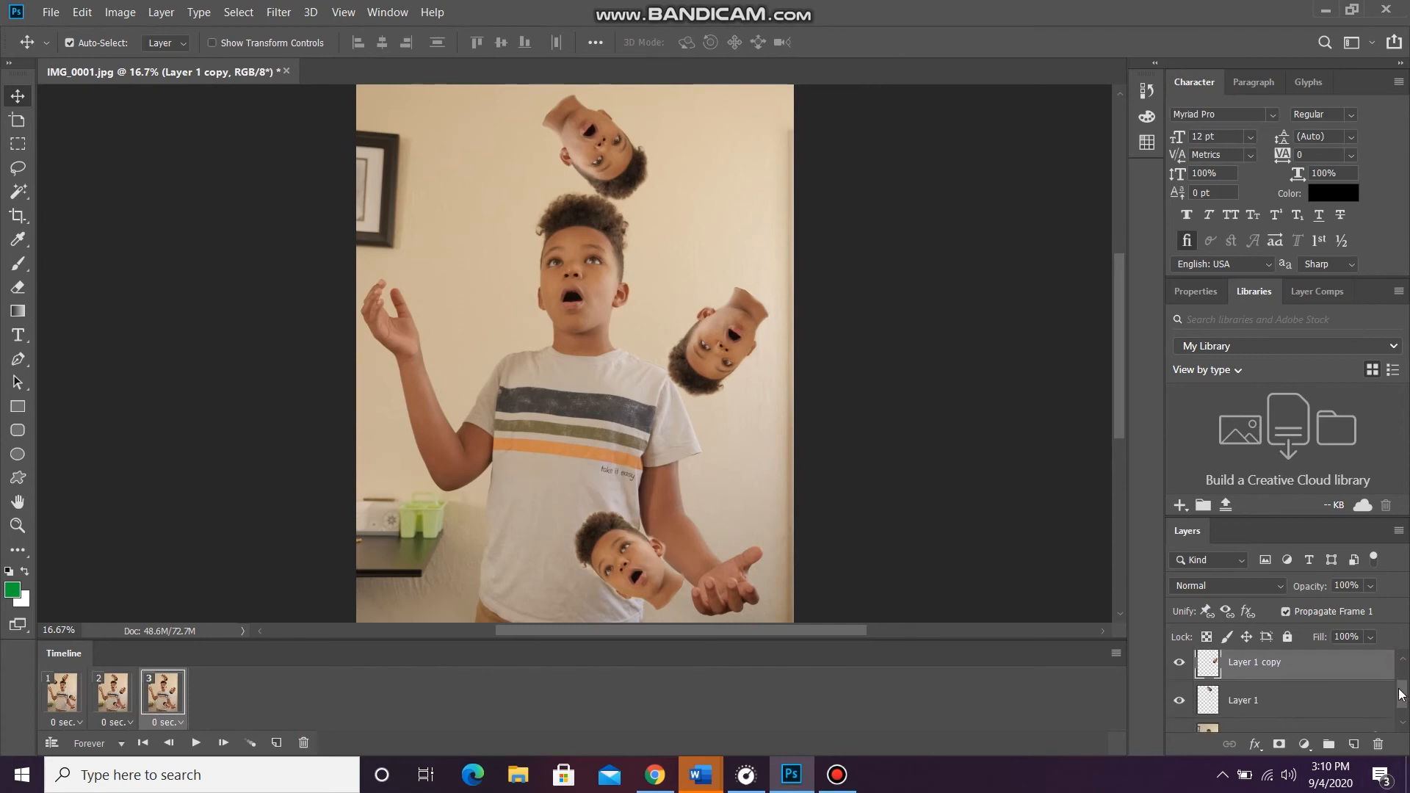
{"action": "left_click", "coordinate": [1270, 704]}
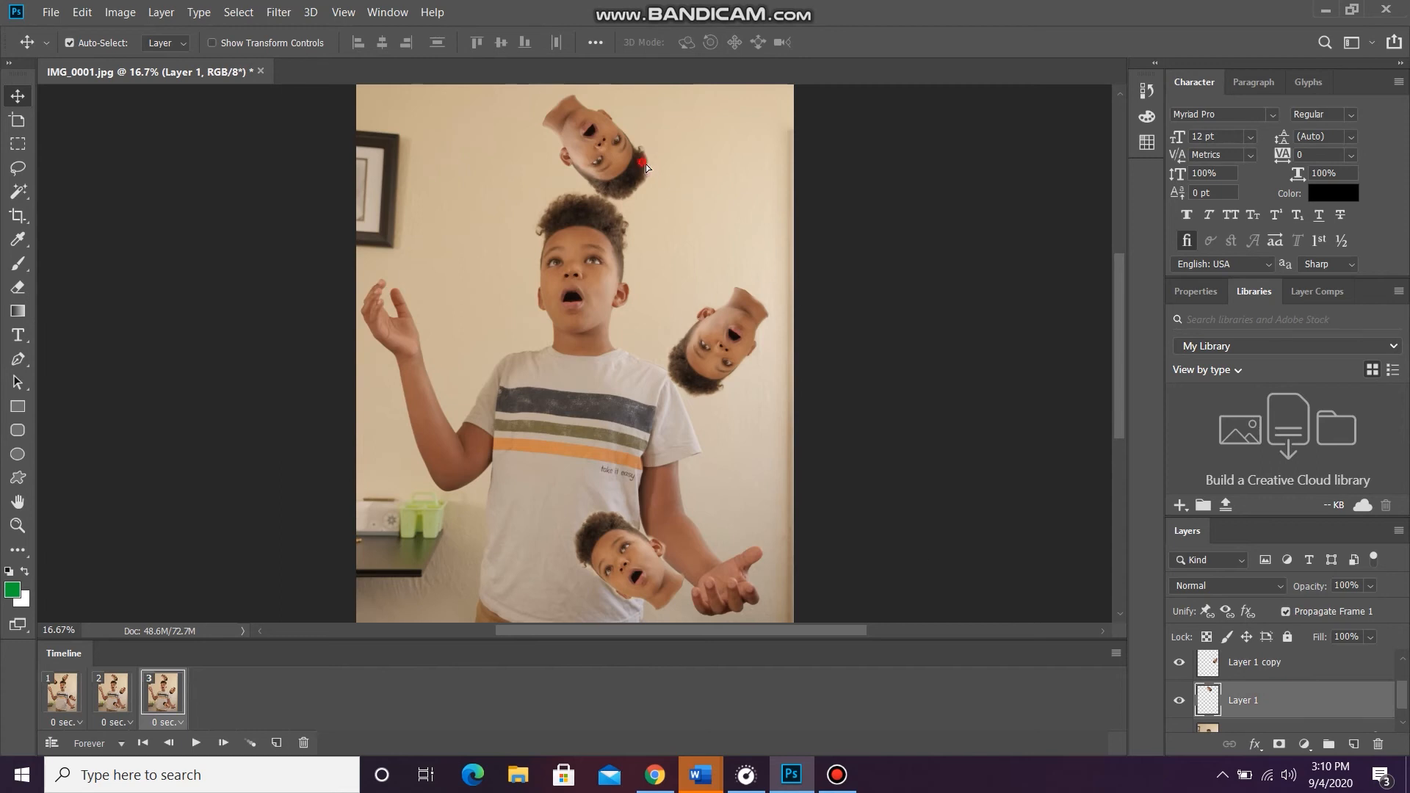
{"action": "left_click_drag", "start_coordinate": [646, 164], "coordinate": [739, 251]}
{"action": "key", "text": "ctrl+t"}
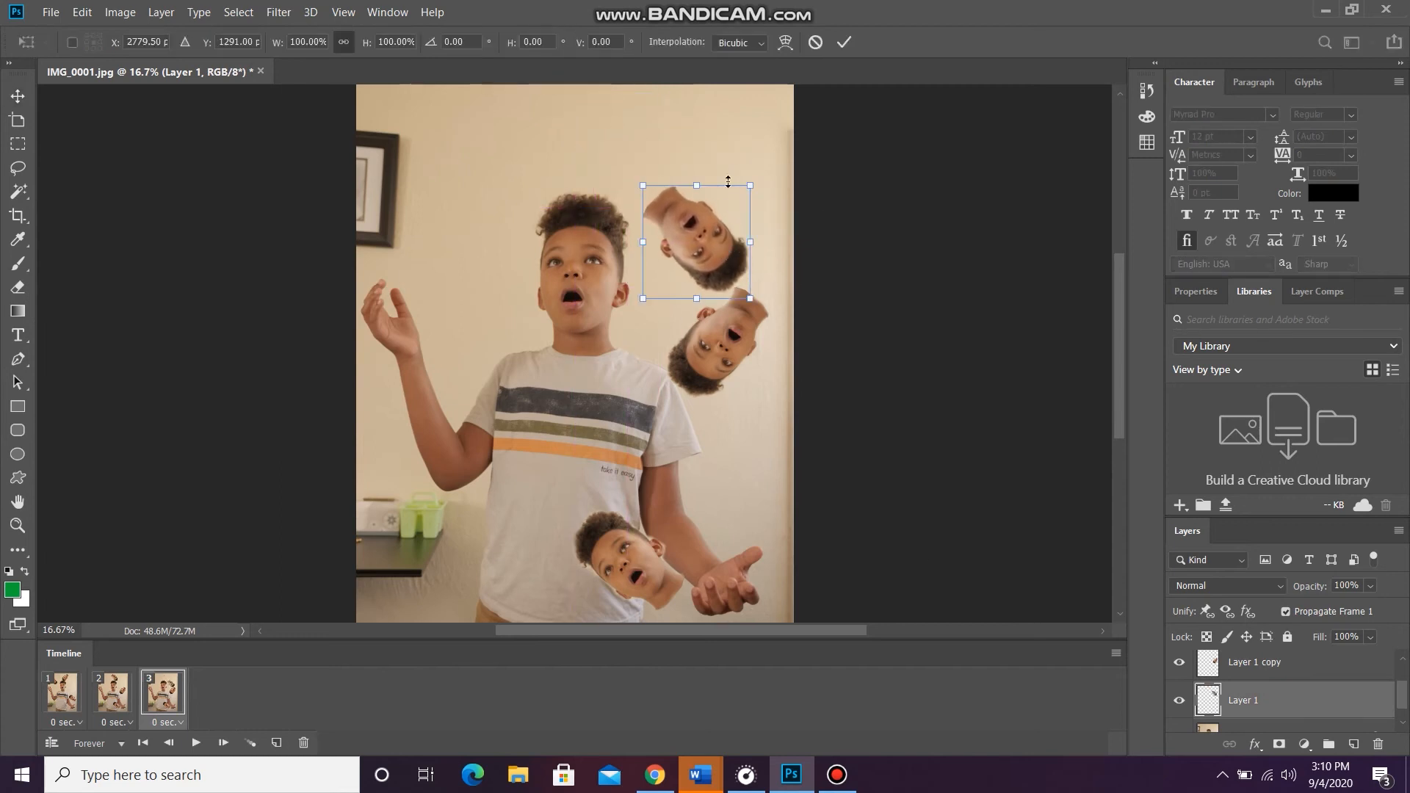
{"action": "left_click_drag", "start_coordinate": [728, 181], "coordinate": [780, 212]}
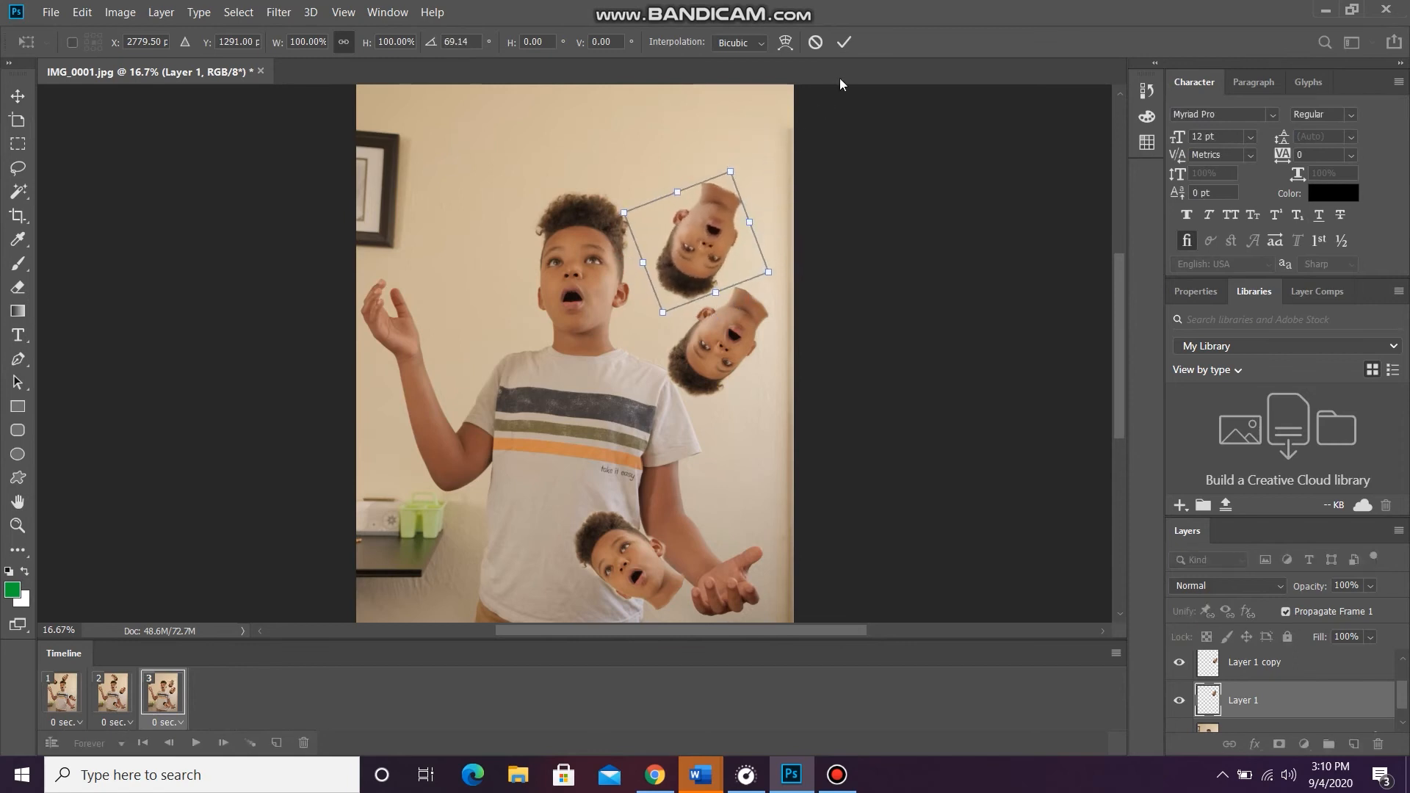
{"action": "left_click", "coordinate": [842, 44]}
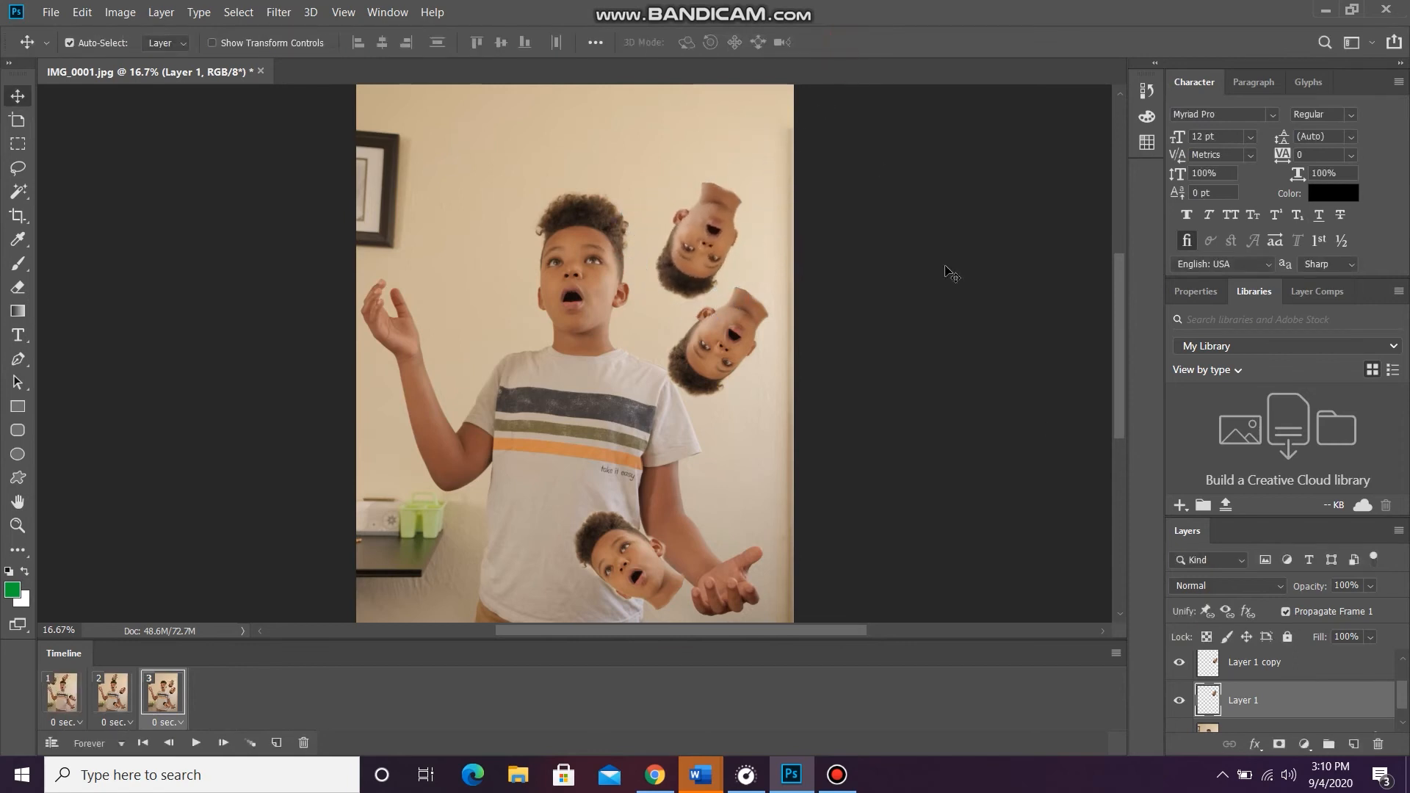
Step: Move the Layer 1 copy head in frame 3 from the light switch down to the lowered arm's sleeve and rotate it 72.09°
{"action": "left_click", "coordinate": [1293, 665]}
{"action": "left_click_drag", "start_coordinate": [752, 339], "coordinate": [730, 454]}
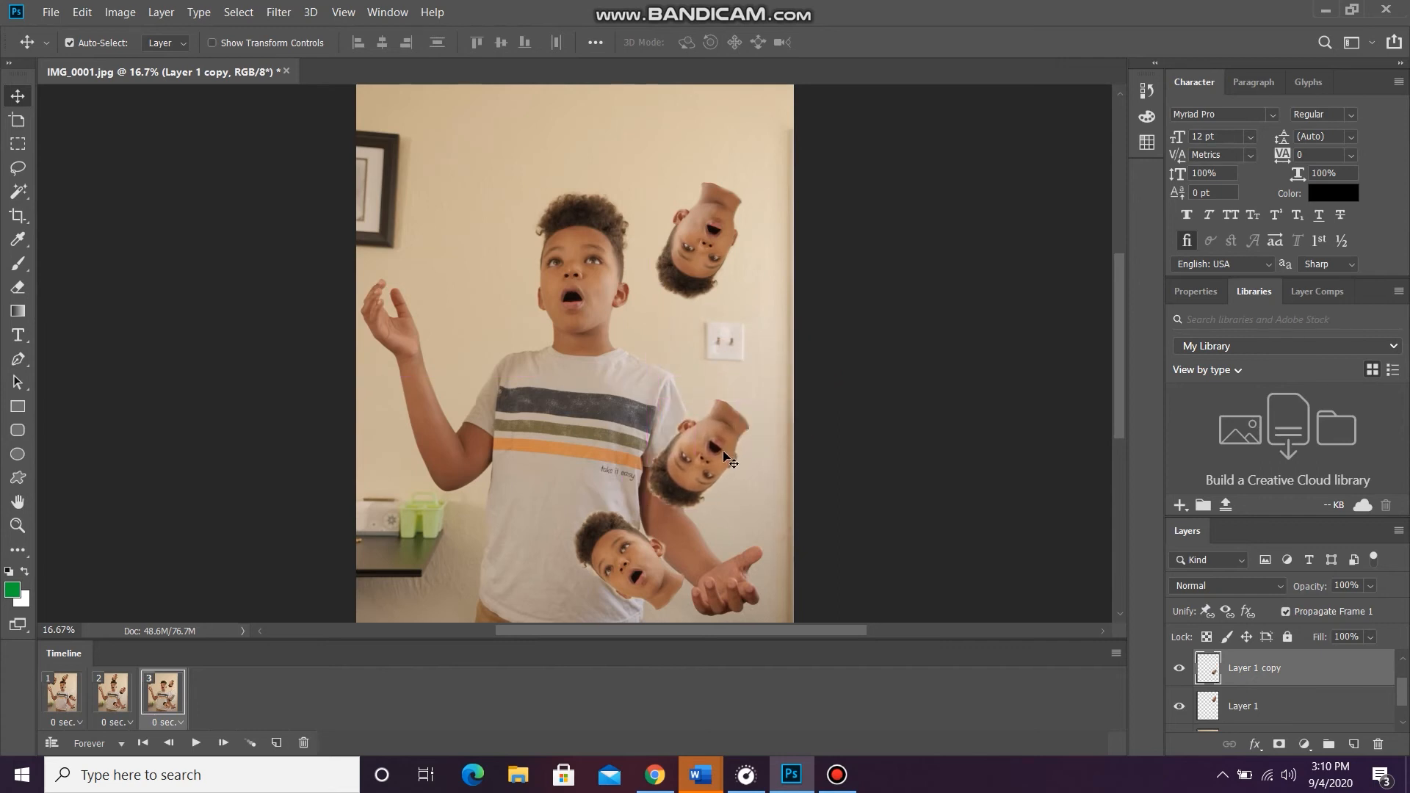
{"action": "key", "text": "ctrl+t"}
{"action": "left_click_drag", "start_coordinate": [726, 346], "coordinate": [802, 448]}
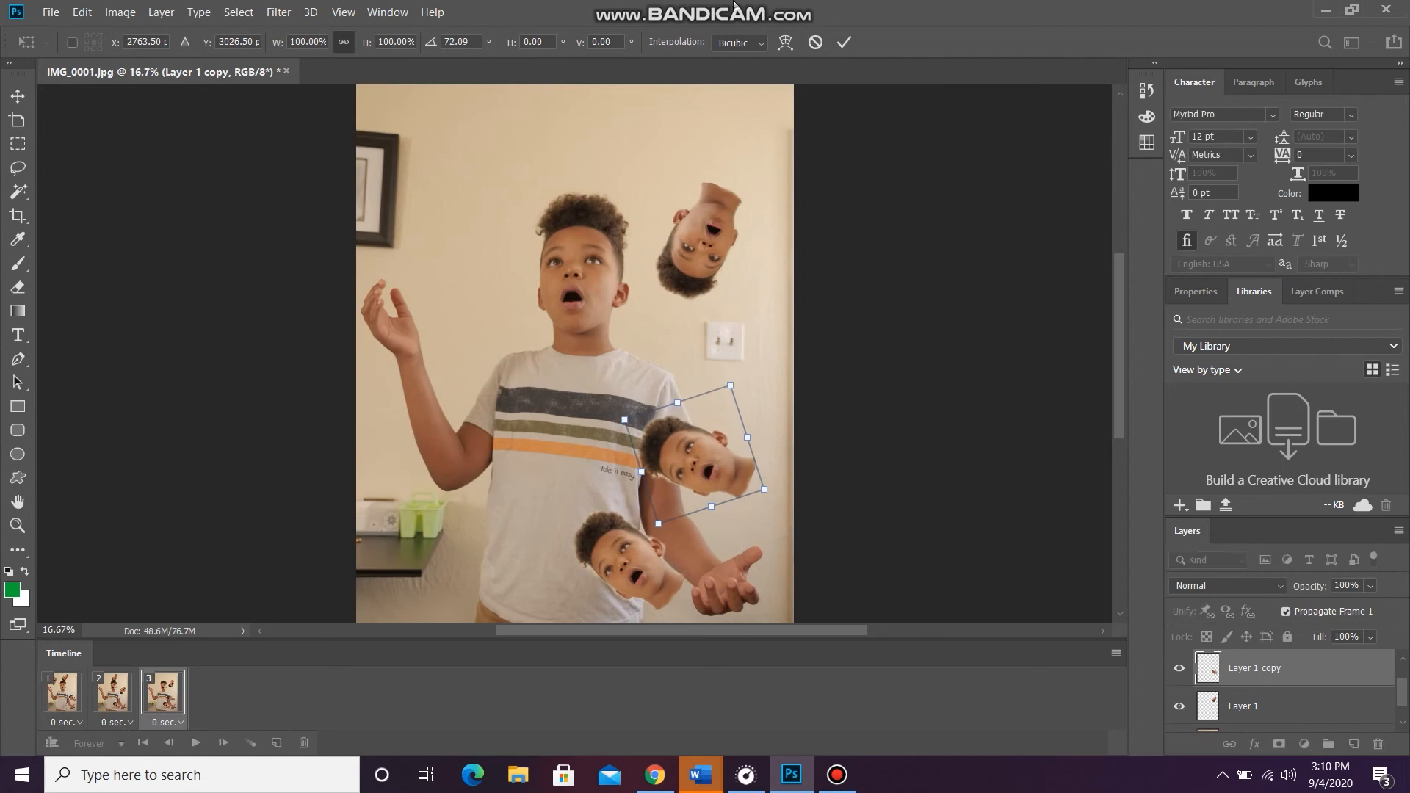
{"action": "left_click", "coordinate": [844, 42]}
Step: In frame 3, move the Layer 1 copy 2 head beside the green basket below the raised arm's elbow and rotate it clockwise
{"action": "key", "text": "ctrl+j"}
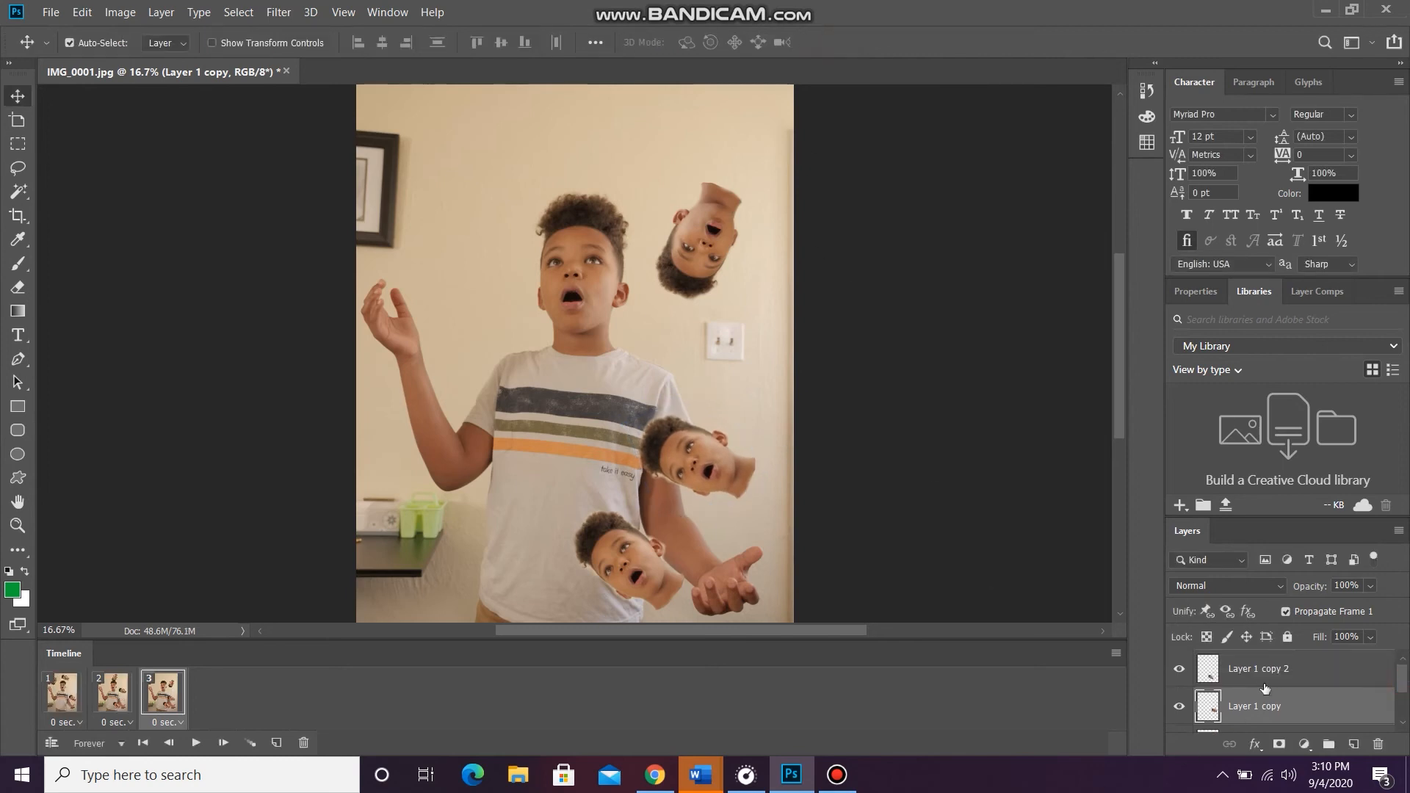
{"action": "left_click_drag", "start_coordinate": [614, 558], "coordinate": [479, 516]}
{"action": "key", "text": "ctrl+t"}
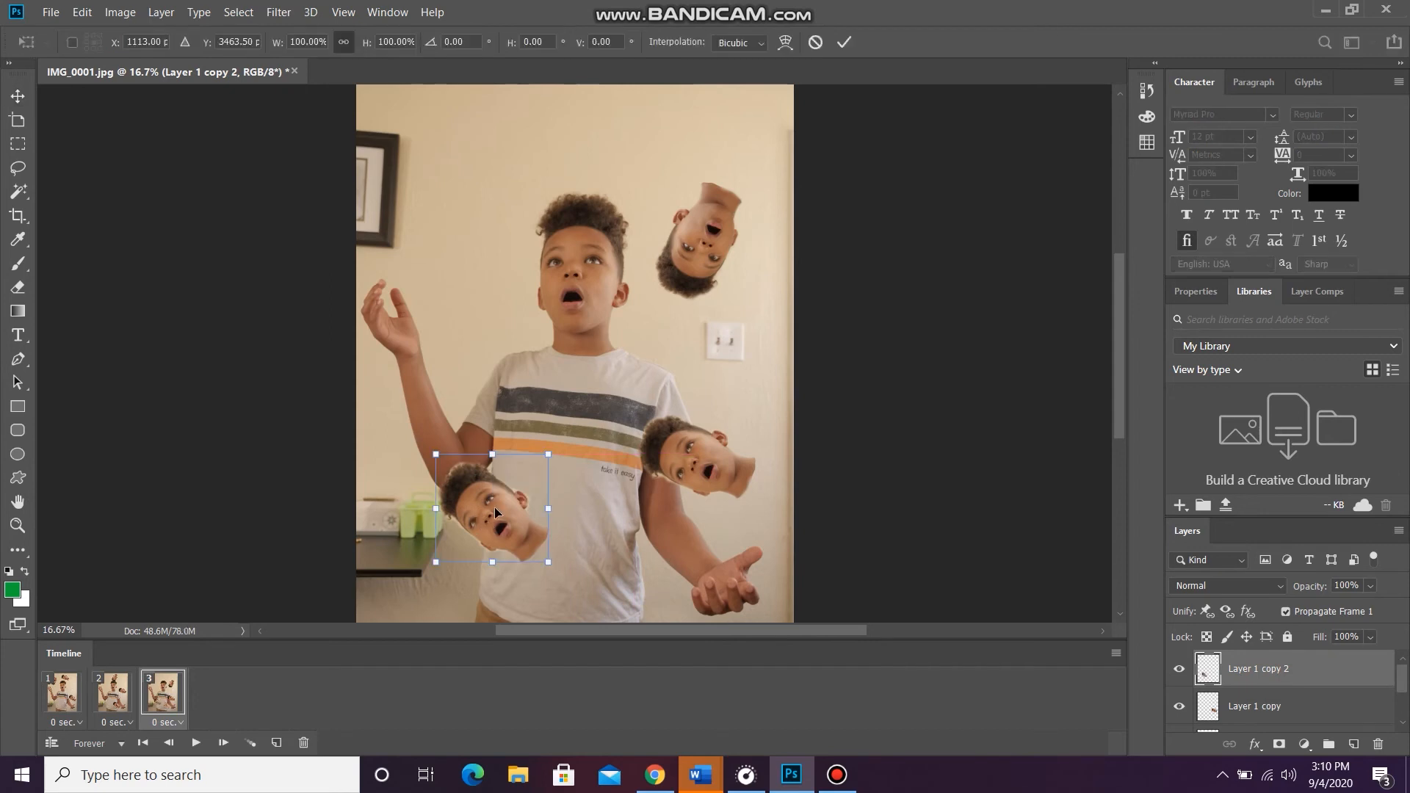
{"action": "left_click_drag", "start_coordinate": [530, 413], "coordinate": [600, 502]}
{"action": "left_click", "coordinate": [845, 42]}
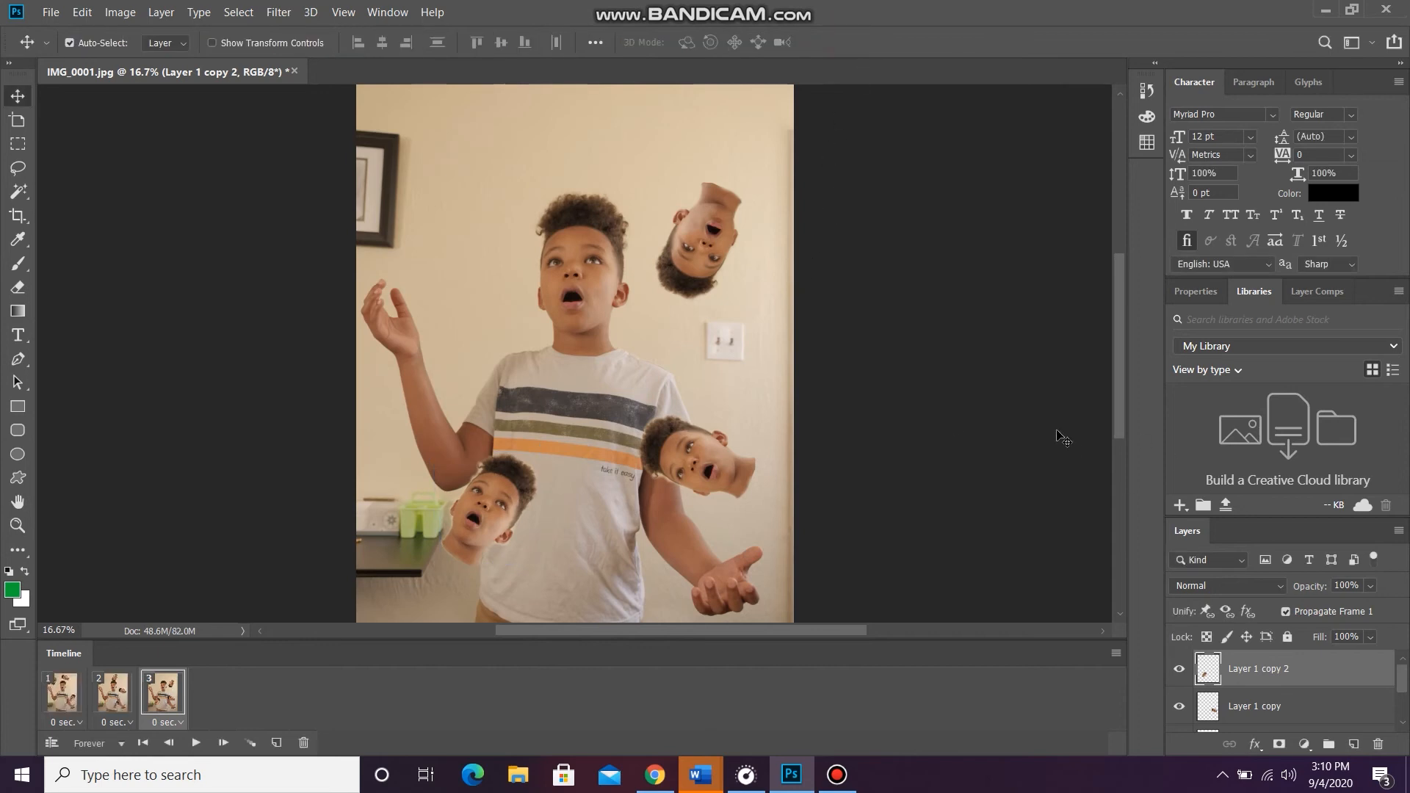
Step: Duplicate frame 3 as frame 4 and move its Layer 1 head down to just below the light switch, rotated 76.50°
{"action": "left_click", "coordinate": [277, 743]}
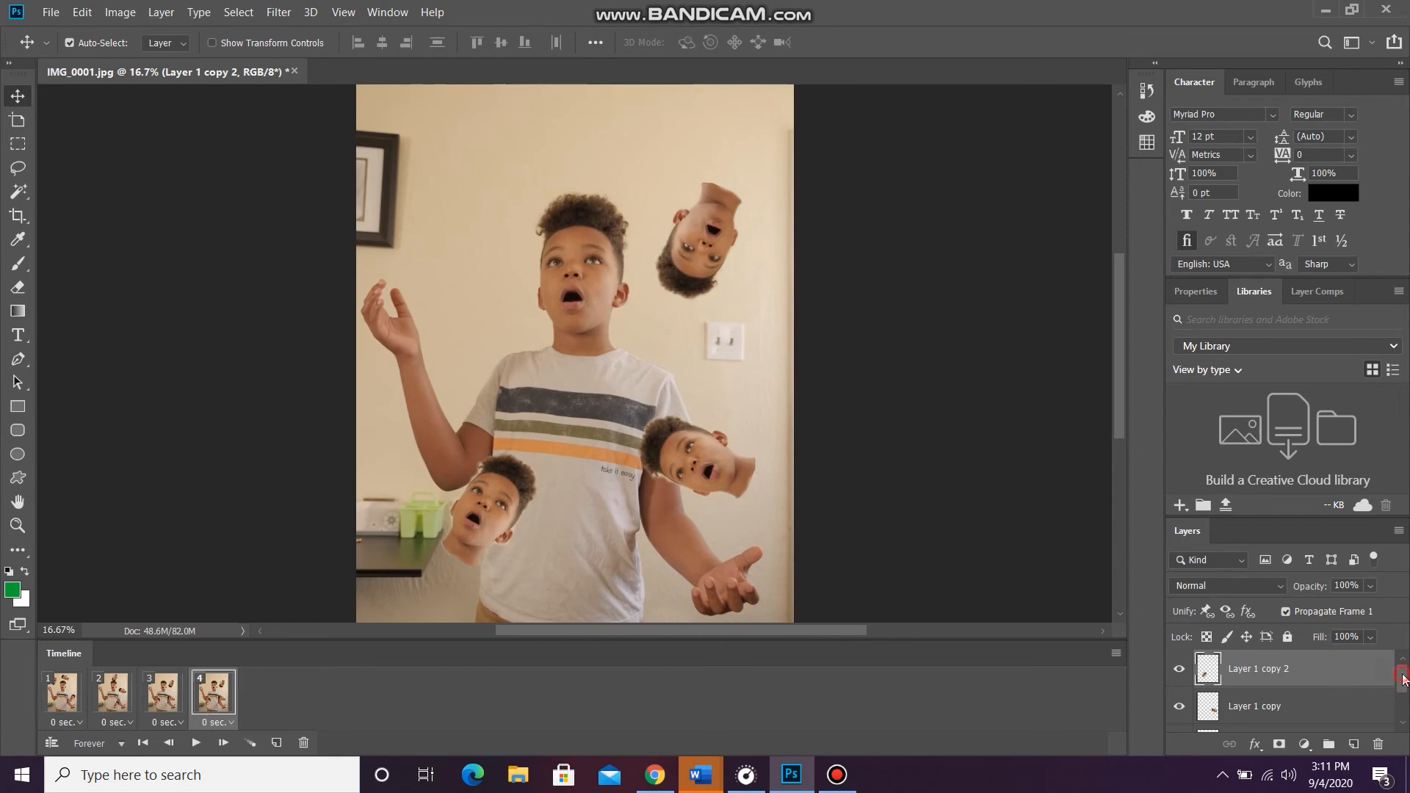
{"action": "left_click_drag", "start_coordinate": [1404, 677], "coordinate": [1402, 692]}
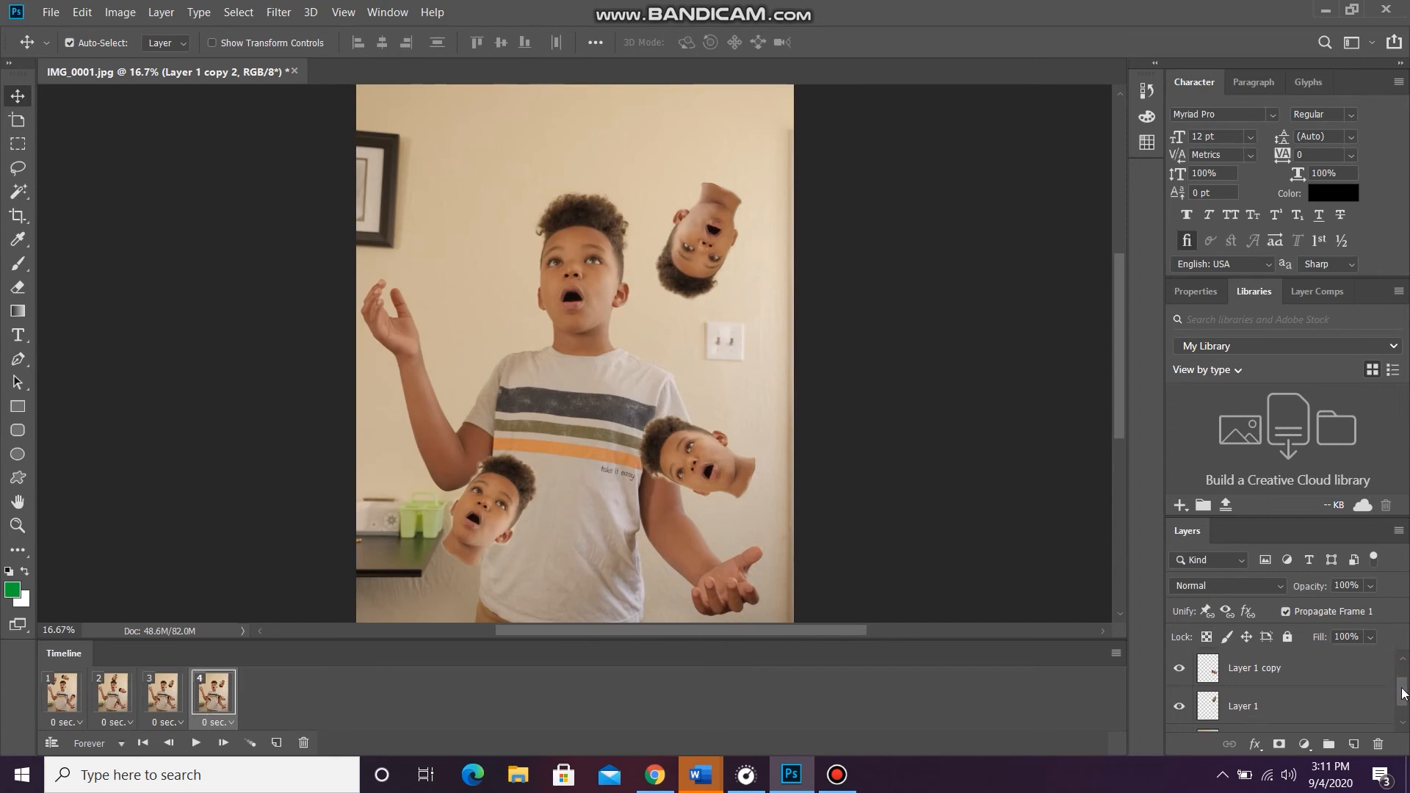
{"action": "left_click", "coordinate": [1263, 707]}
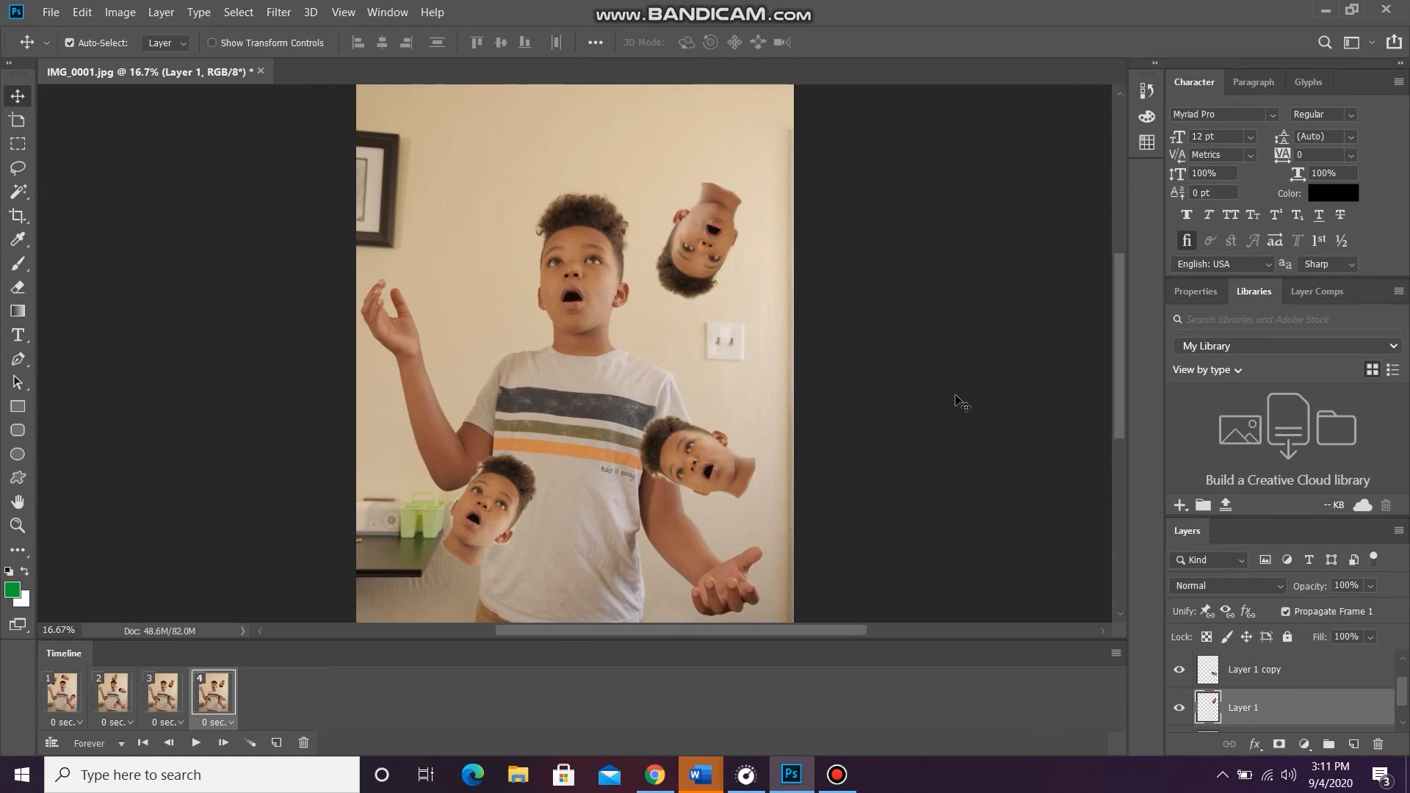
{"action": "left_click_drag", "start_coordinate": [718, 212], "coordinate": [731, 396]}
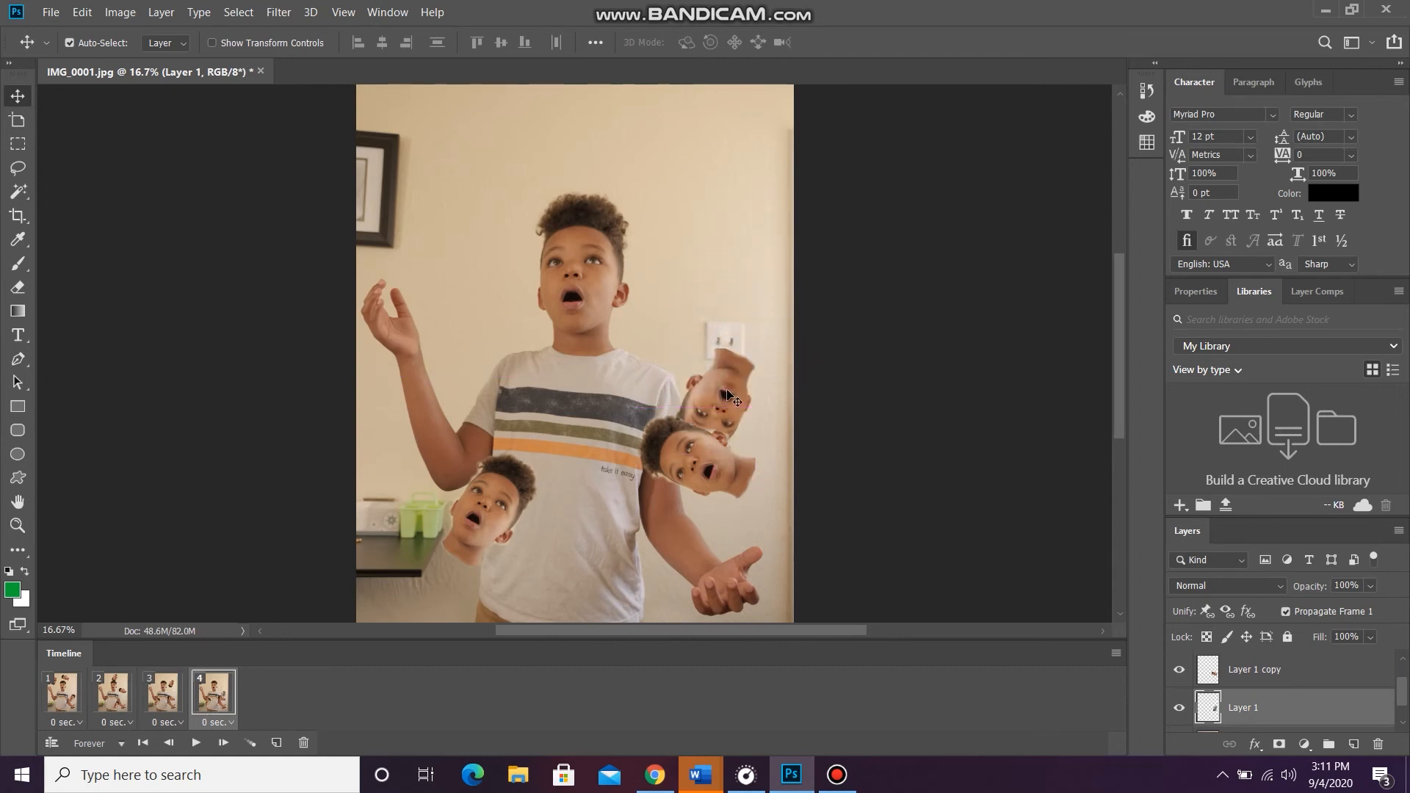
{"action": "key", "text": "ctrl+t"}
{"action": "left_click_drag", "start_coordinate": [726, 302], "coordinate": [761, 367]}
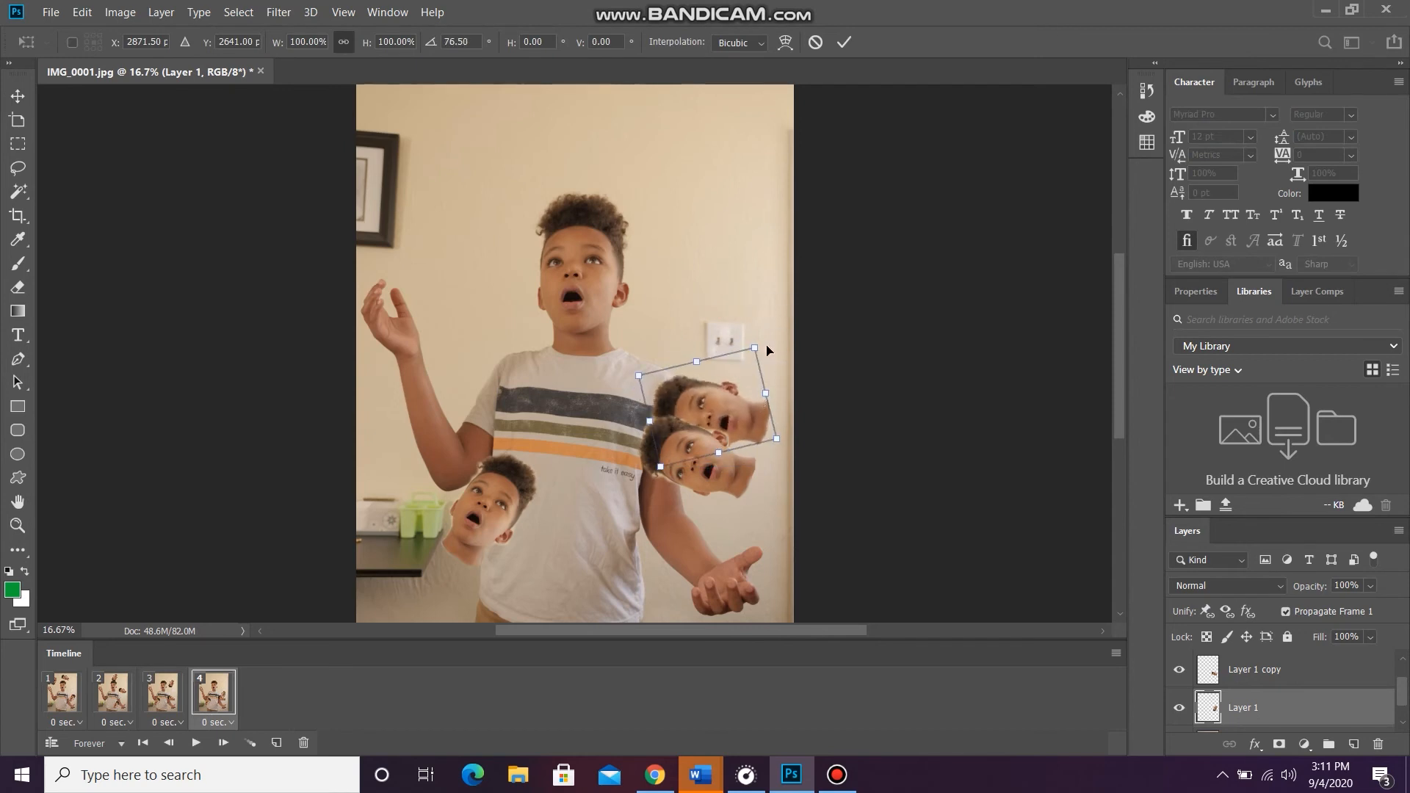
{"action": "left_click", "coordinate": [844, 42]}
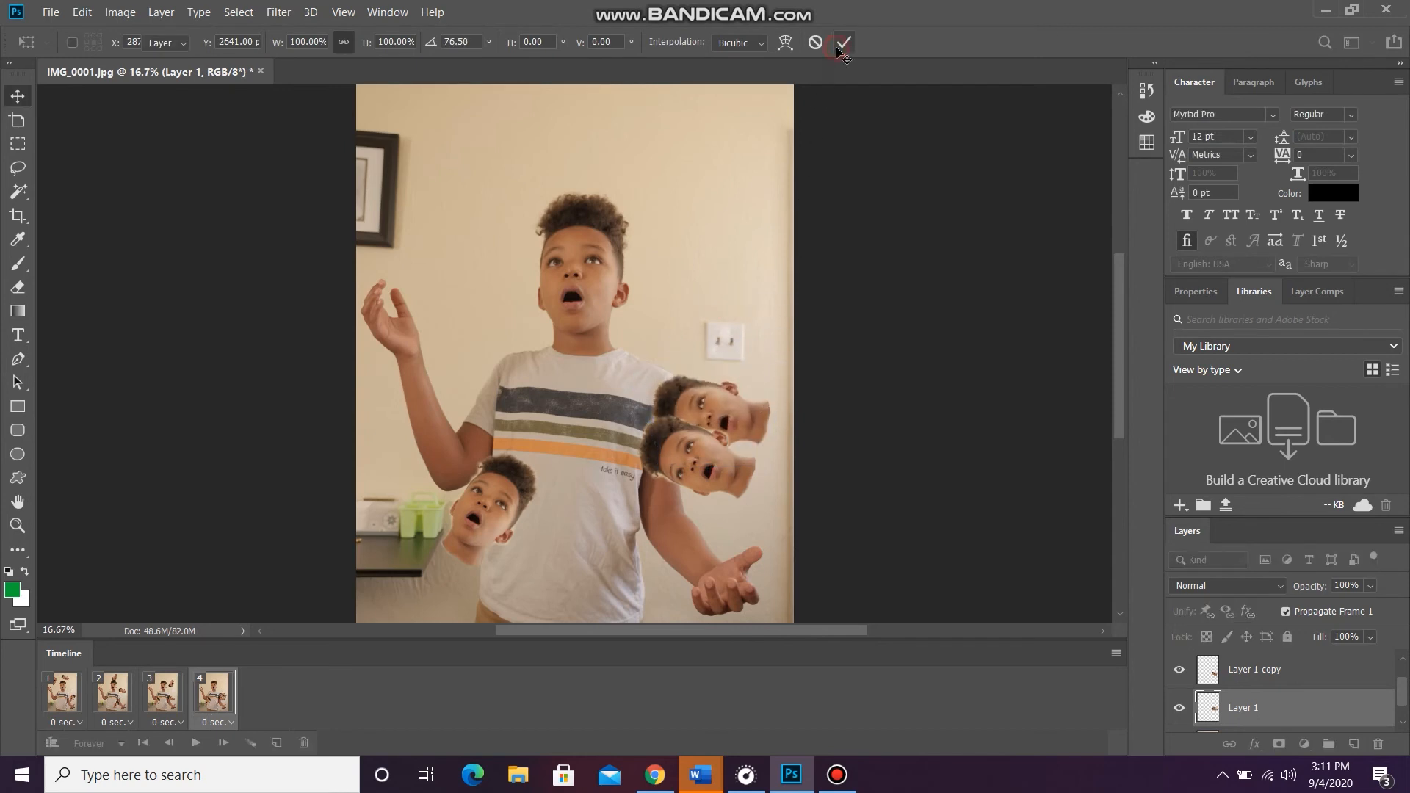
Step: In frame 4, move the Layer 1 copy head from the sleeve onto the lower part of the shirt and rotate it 78.95°
{"action": "left_click", "coordinate": [1258, 669]}
{"action": "left_click_drag", "start_coordinate": [757, 485], "coordinate": [652, 582]}
{"action": "key", "text": "ctrl+t"}
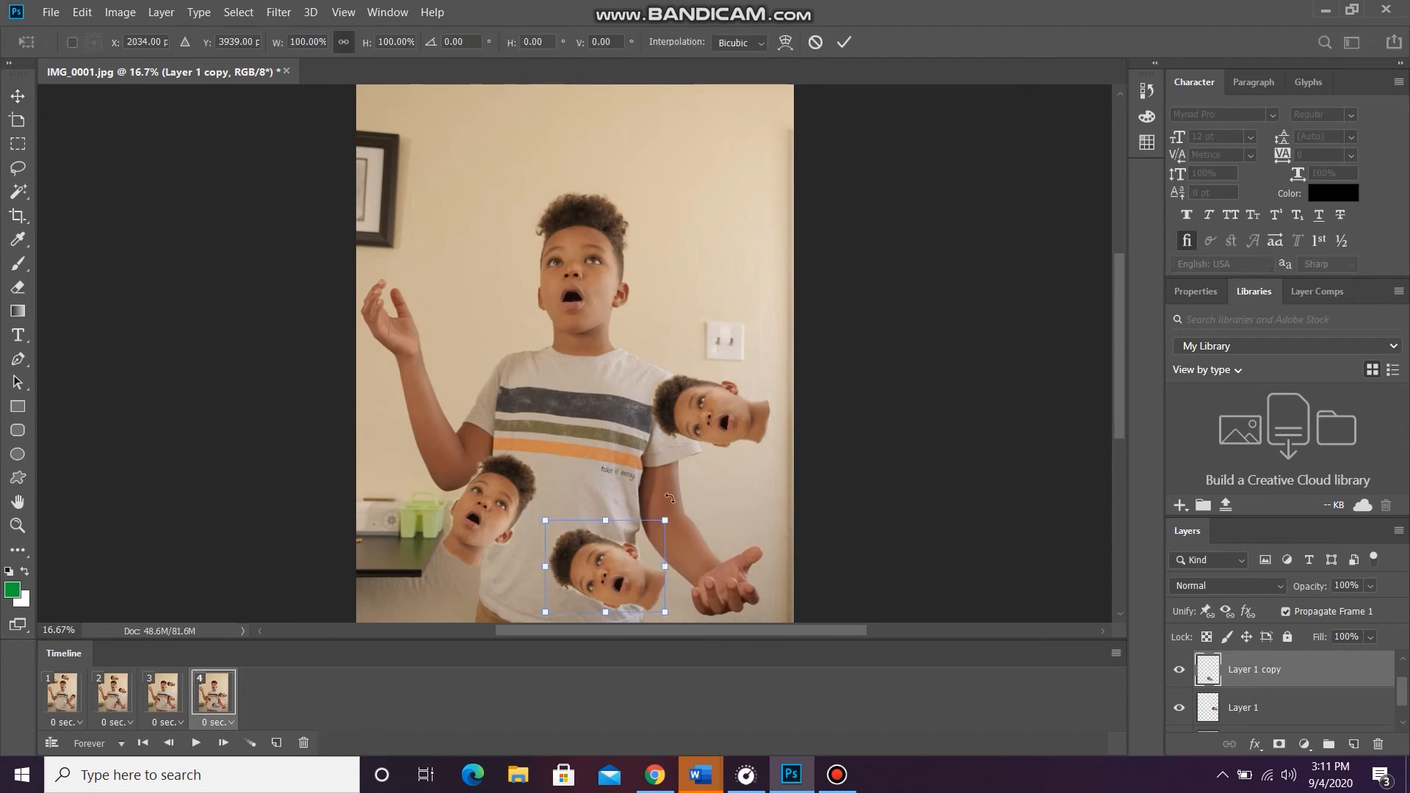
{"action": "left_click_drag", "start_coordinate": [646, 474], "coordinate": [718, 551]}
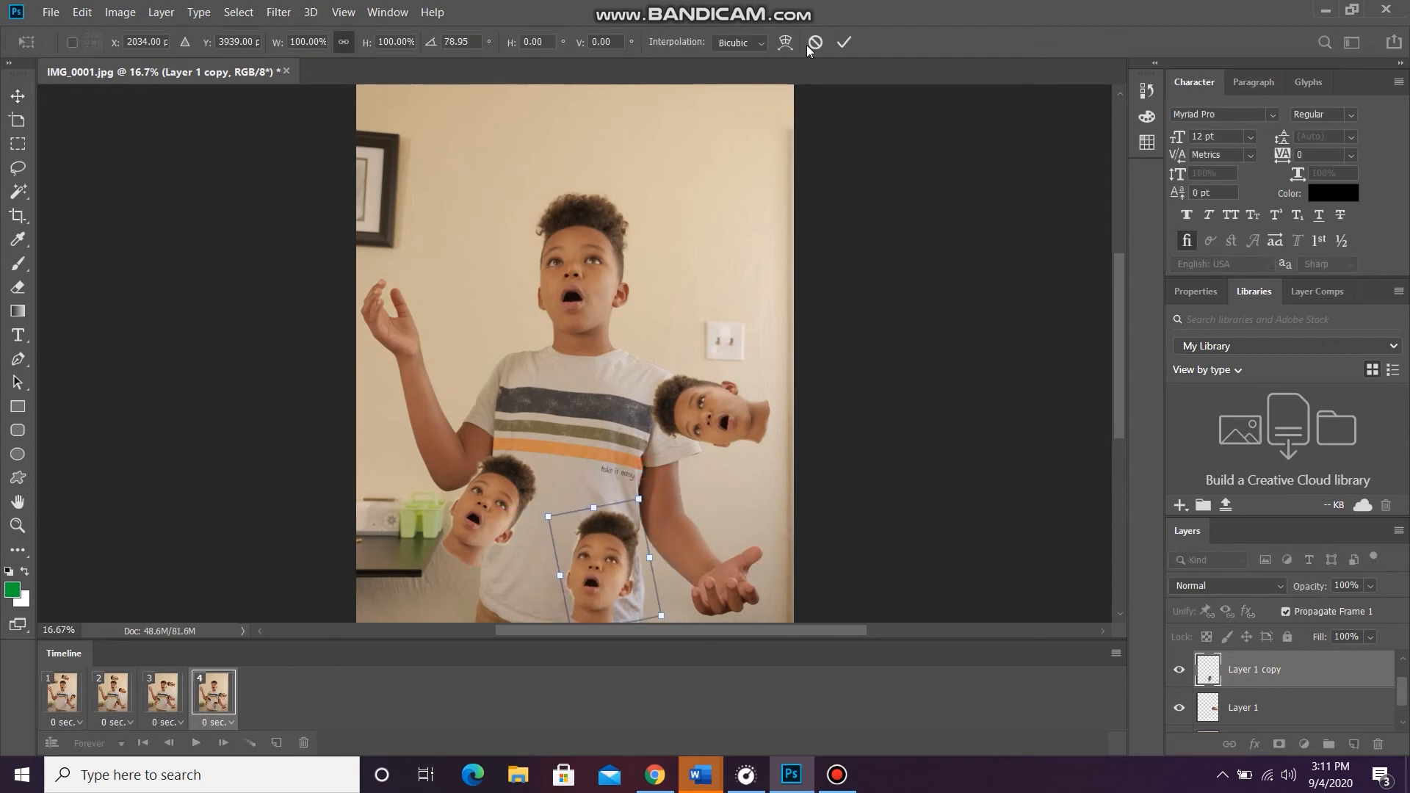
{"action": "left_click", "coordinate": [845, 43]}
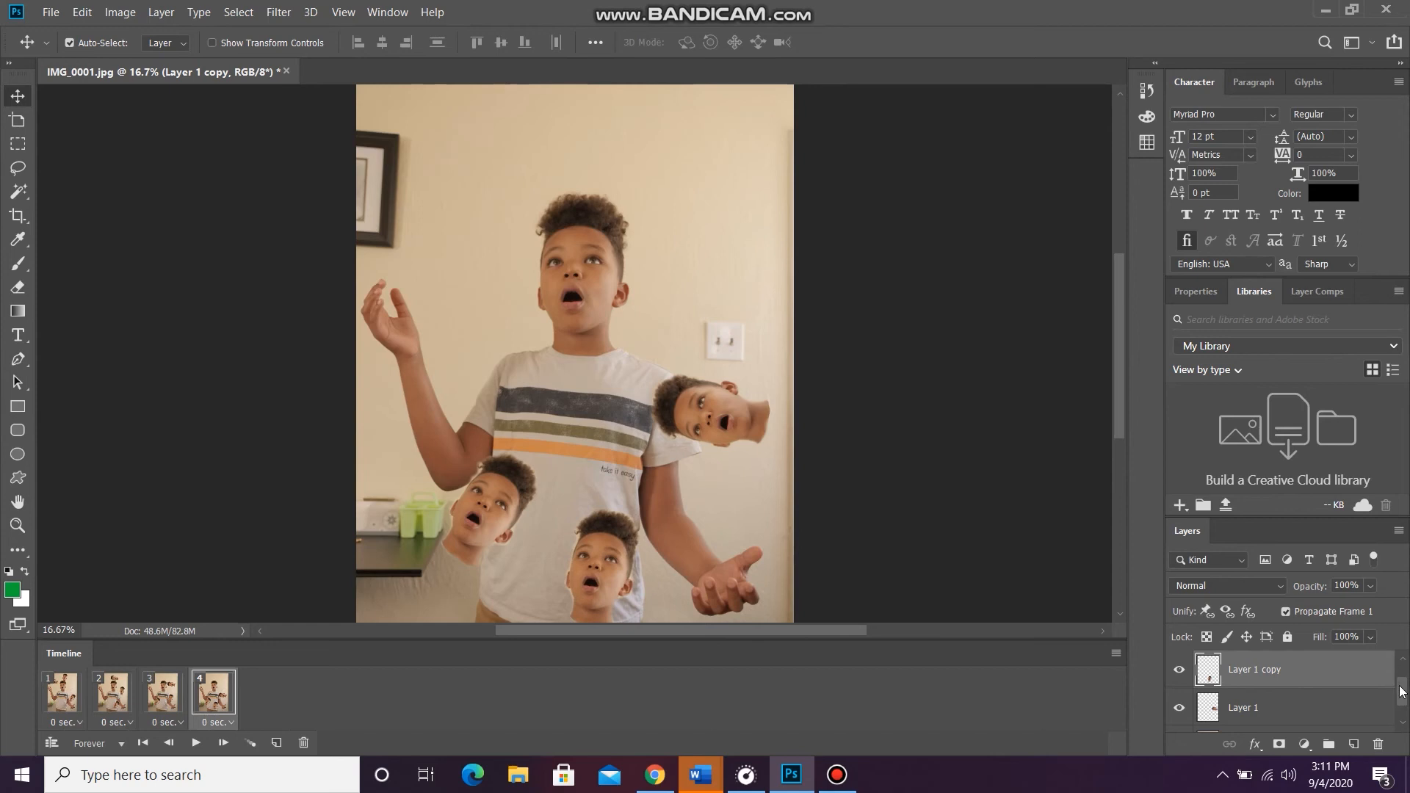
Step: Move the Layer 1 copy 2 head up to the boy's raised hand in frame 4 and rotate it 87.64°
{"action": "key", "text": "ctrl+j"}
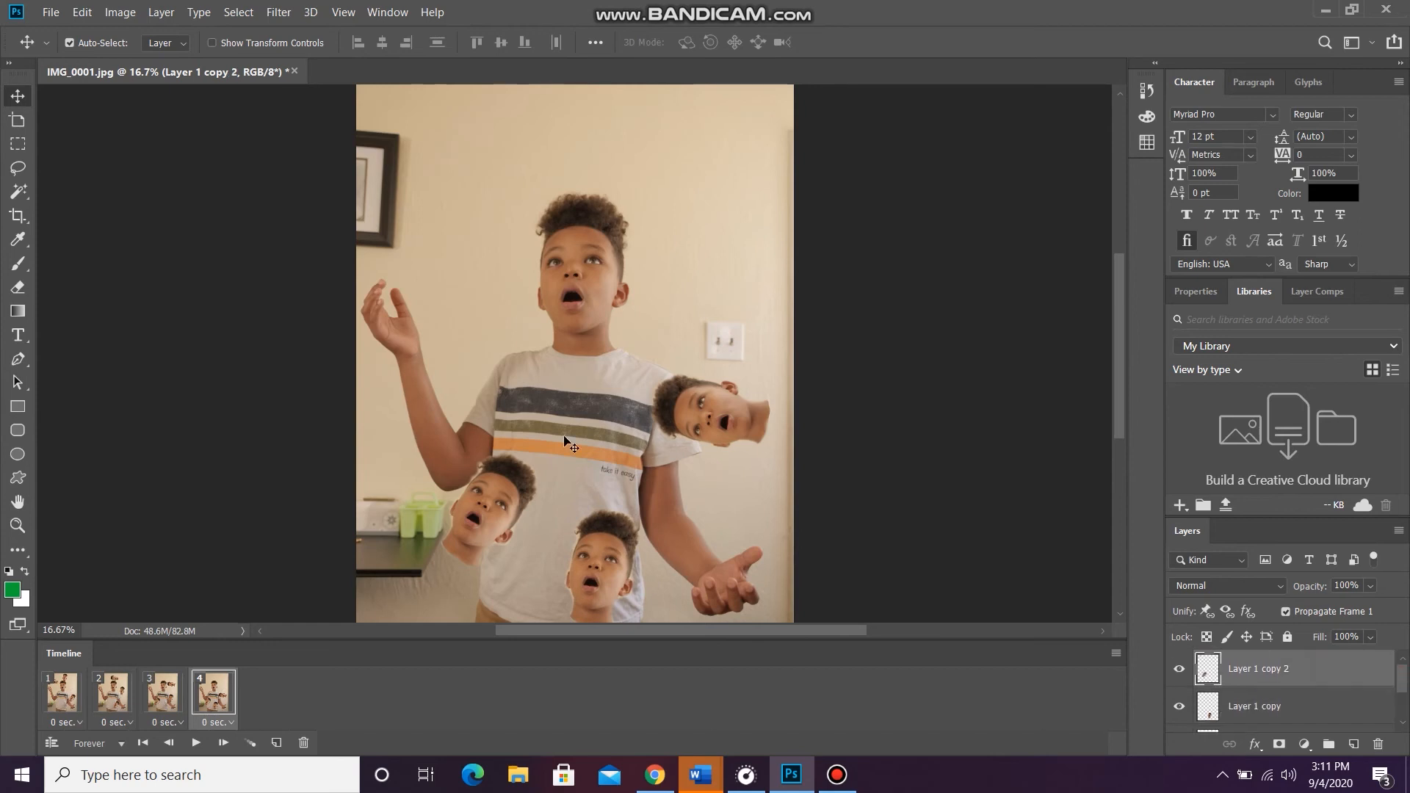
{"action": "left_click_drag", "start_coordinate": [508, 513], "coordinate": [450, 336]}
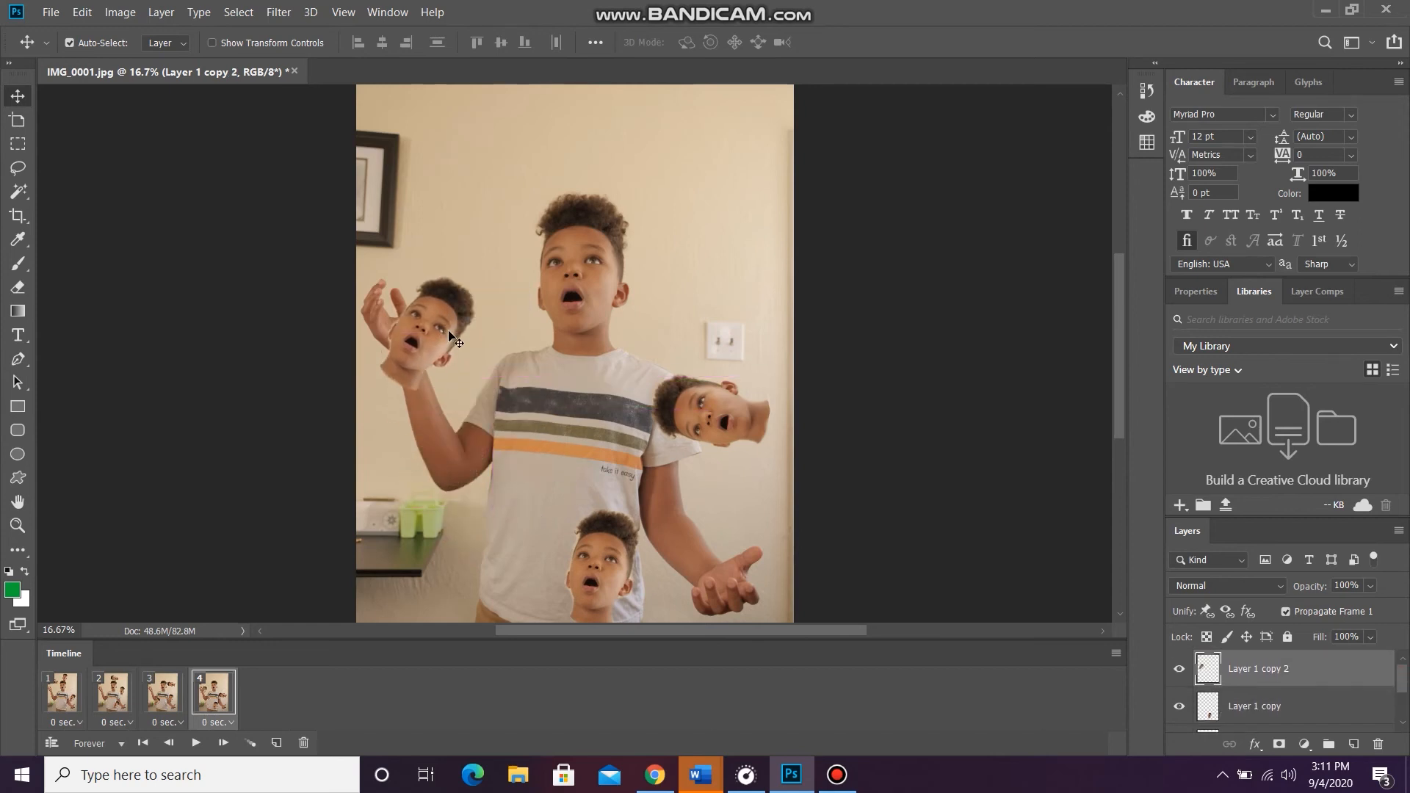
{"action": "key", "text": "ctrl+t"}
{"action": "left_click_drag", "start_coordinate": [493, 208], "coordinate": [575, 344]}
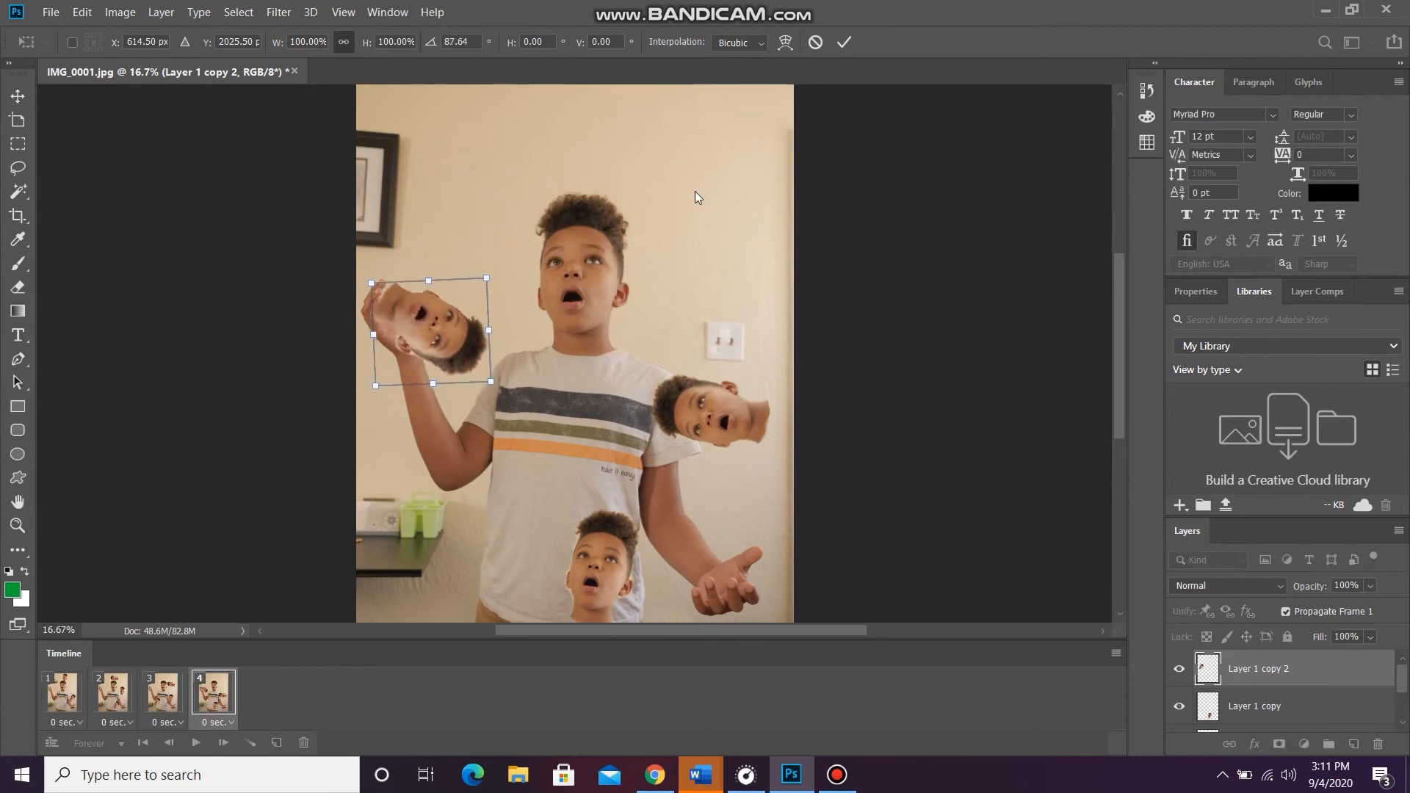
{"action": "left_click", "coordinate": [845, 42]}
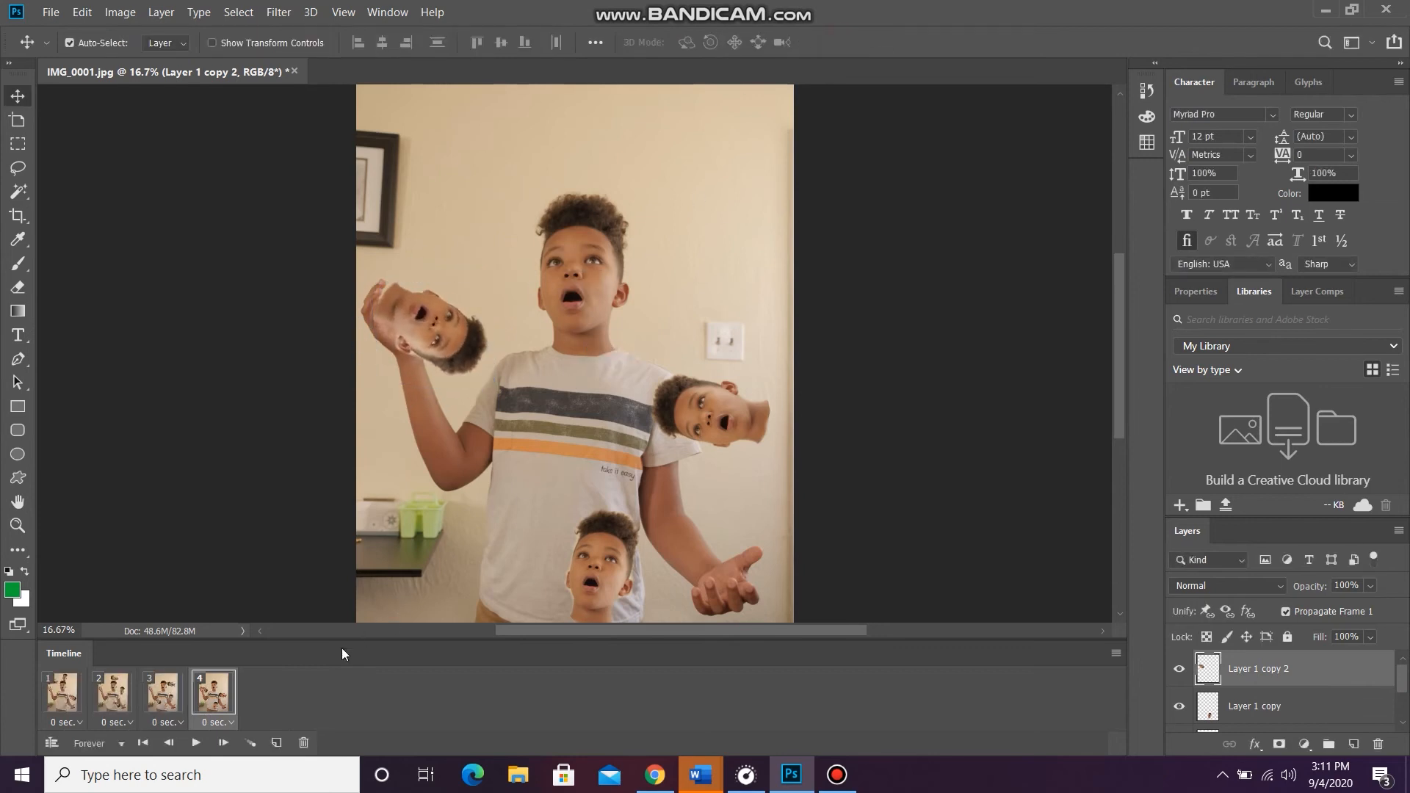
Step: Duplicate frame 4 as frame 5 and move its Layer 1 head down beside the lowered hand, rotated 91.83°
{"action": "left_click", "coordinate": [276, 742]}
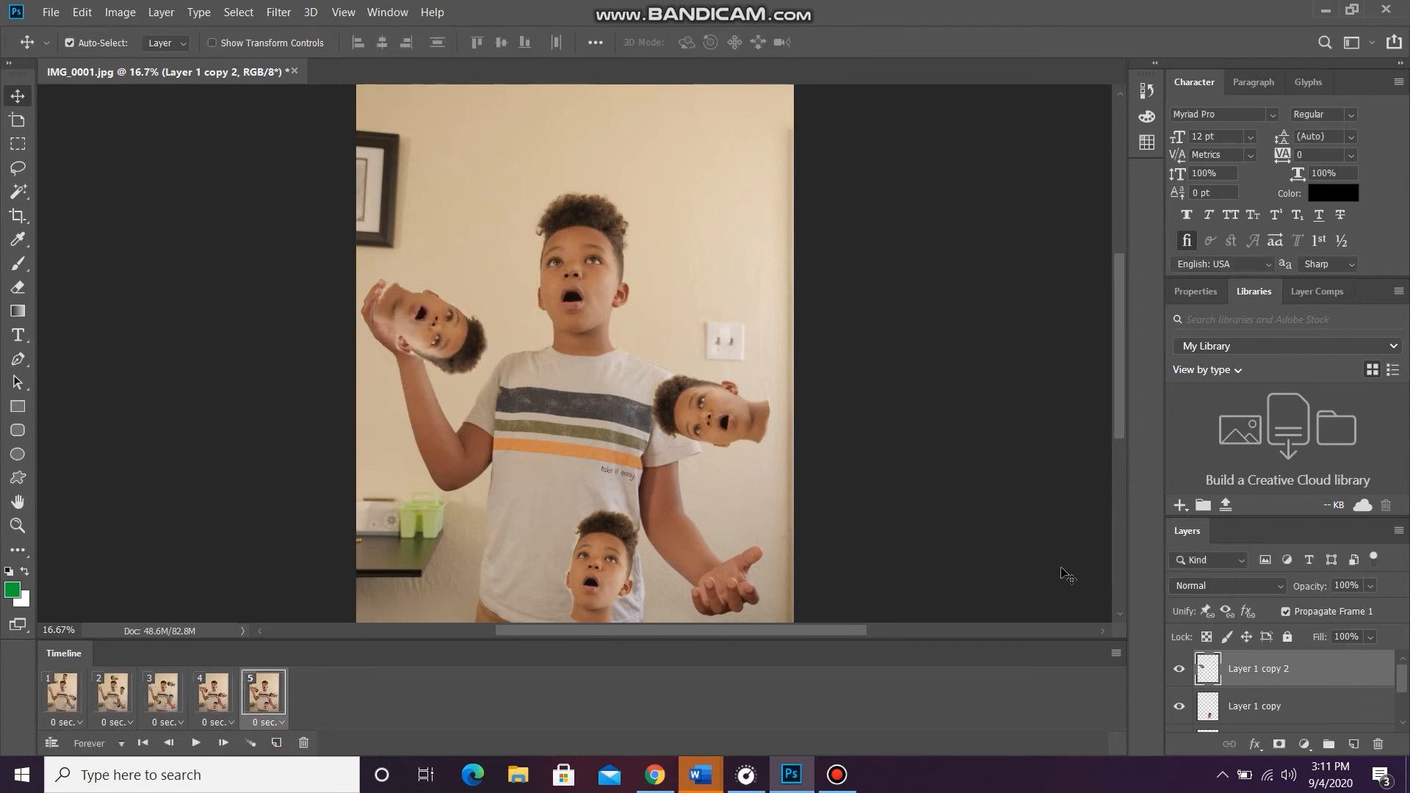
{"action": "scroll", "coordinate": [1403, 683], "scroll_direction": "down", "scroll_amount": 1}
{"action": "left_click", "coordinate": [1308, 717]}
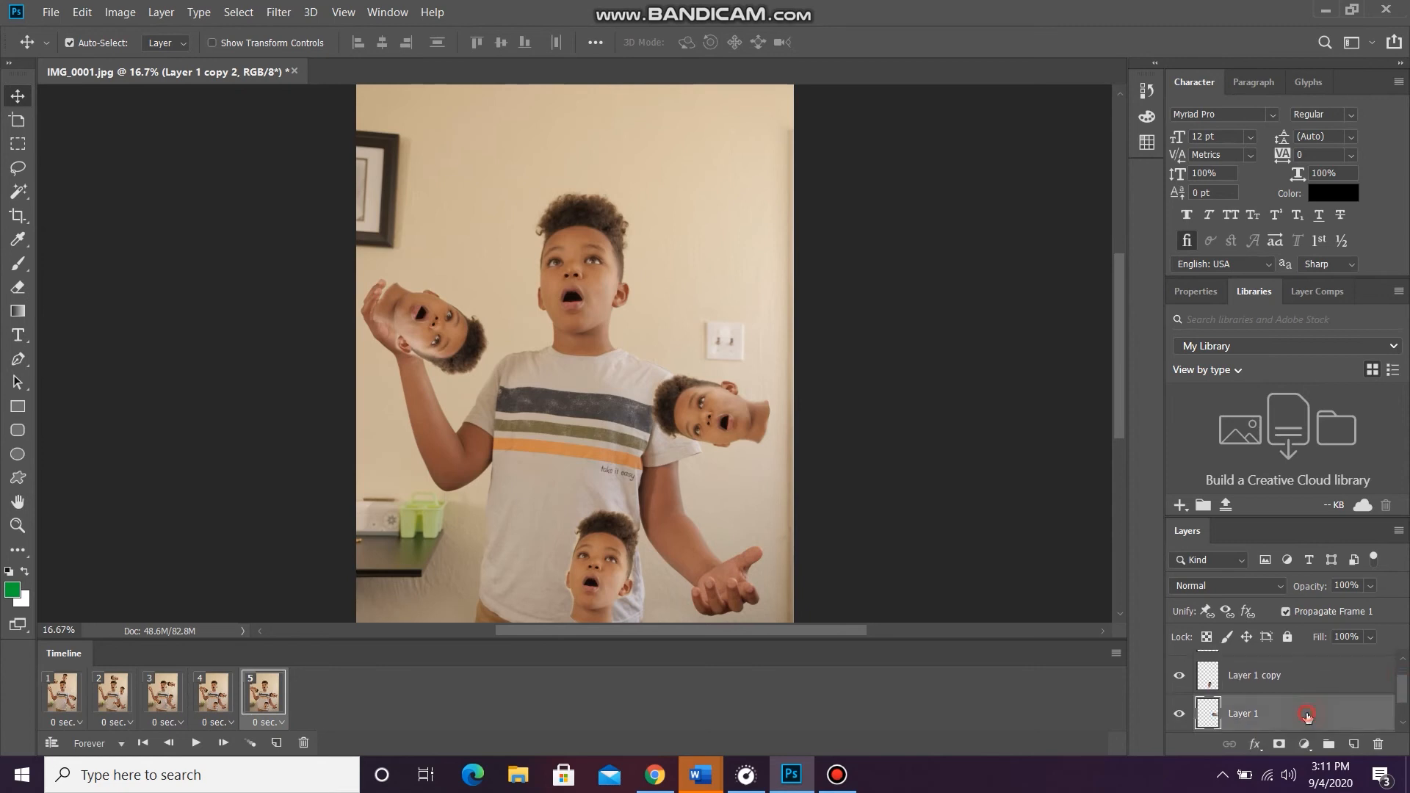
{"action": "left_click_drag", "start_coordinate": [738, 402], "coordinate": [672, 552]}
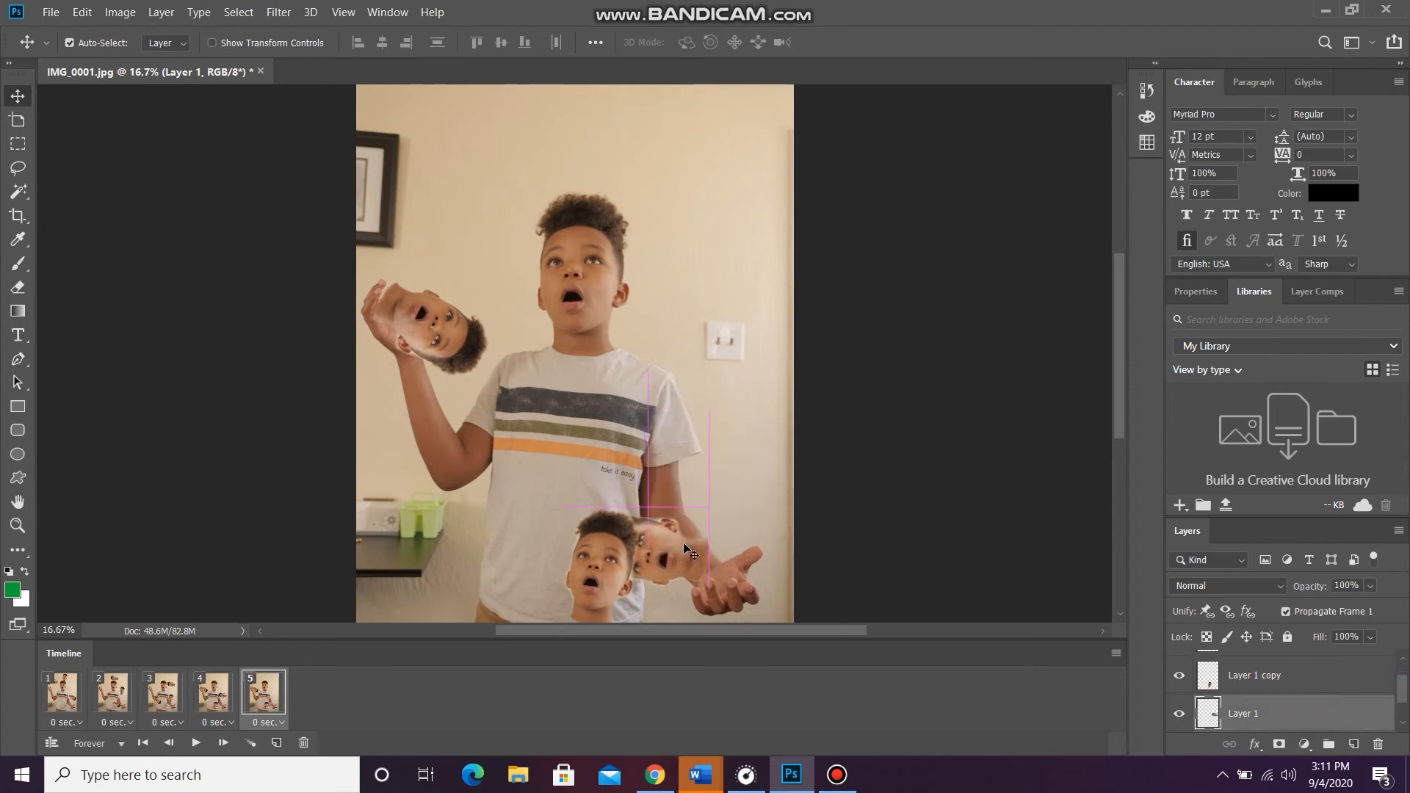
{"action": "key", "text": "ctrl+t"}
{"action": "left_click_drag", "start_coordinate": [691, 457], "coordinate": [764, 555]}
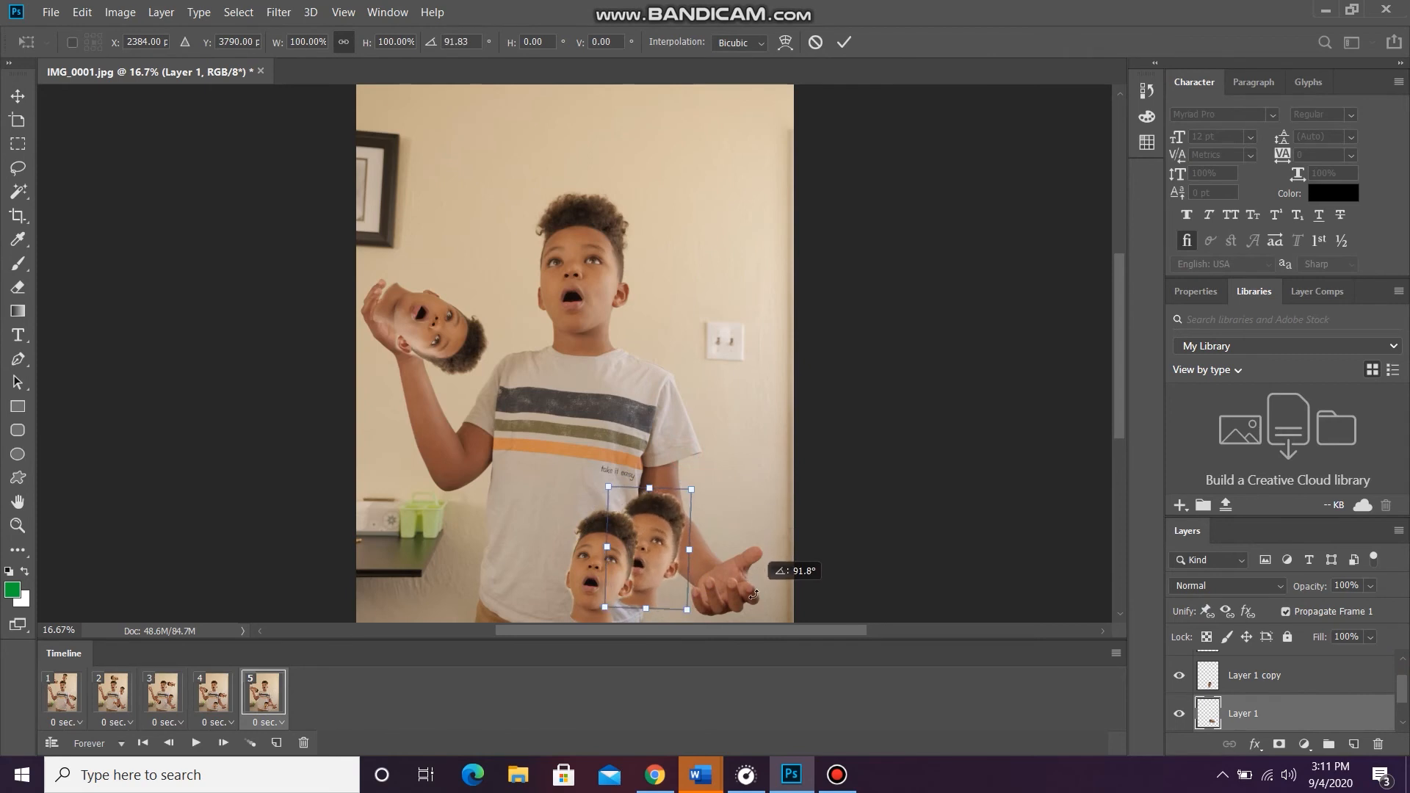
{"action": "left_click", "coordinate": [844, 42]}
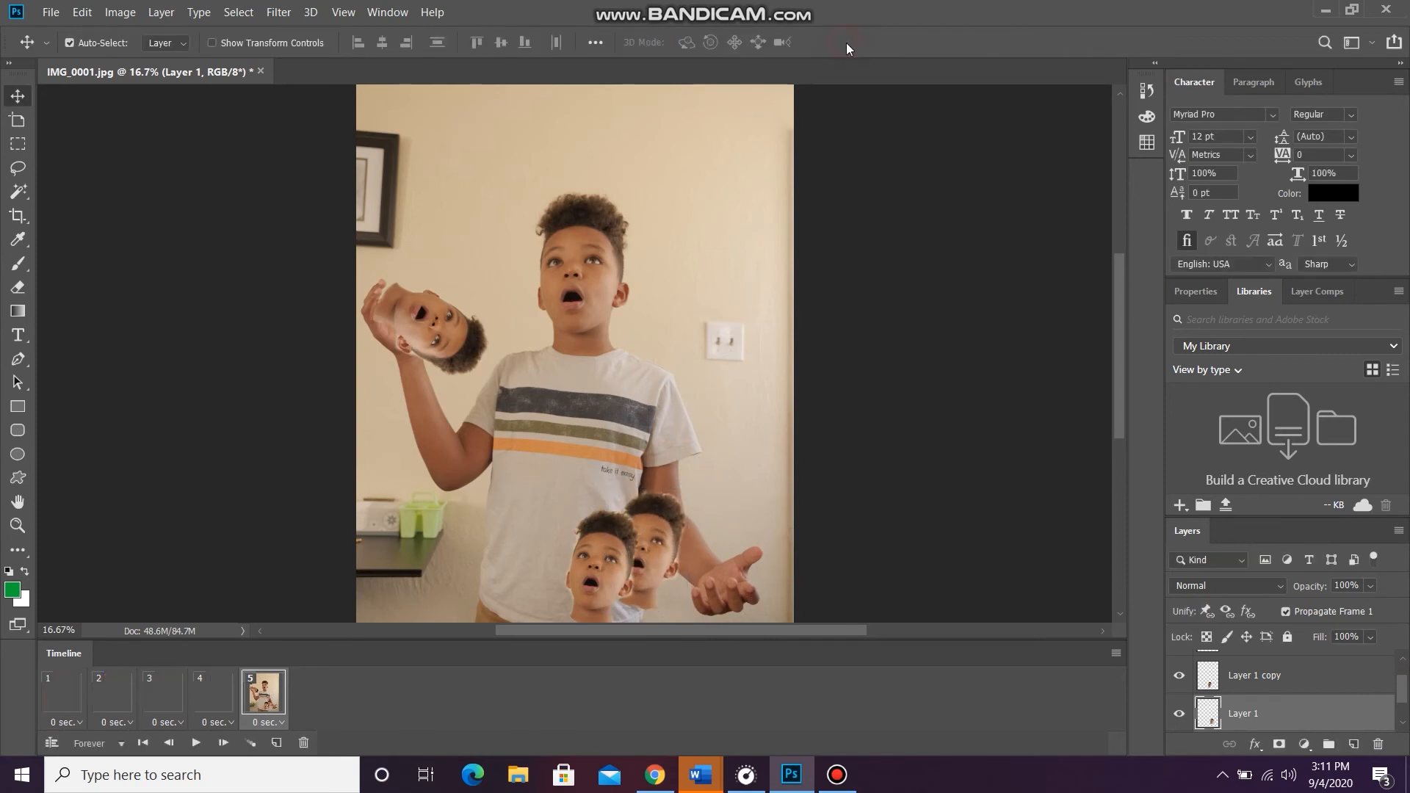
Step: In frame 5, move the Layer 1 copy head to the boy's bent elbow beside his shirt and rotate it 105.56°
{"action": "left_click", "coordinate": [1253, 674]}
{"action": "left_click_drag", "start_coordinate": [599, 542], "coordinate": [489, 440]}
{"action": "key", "text": "ctrl+t"}
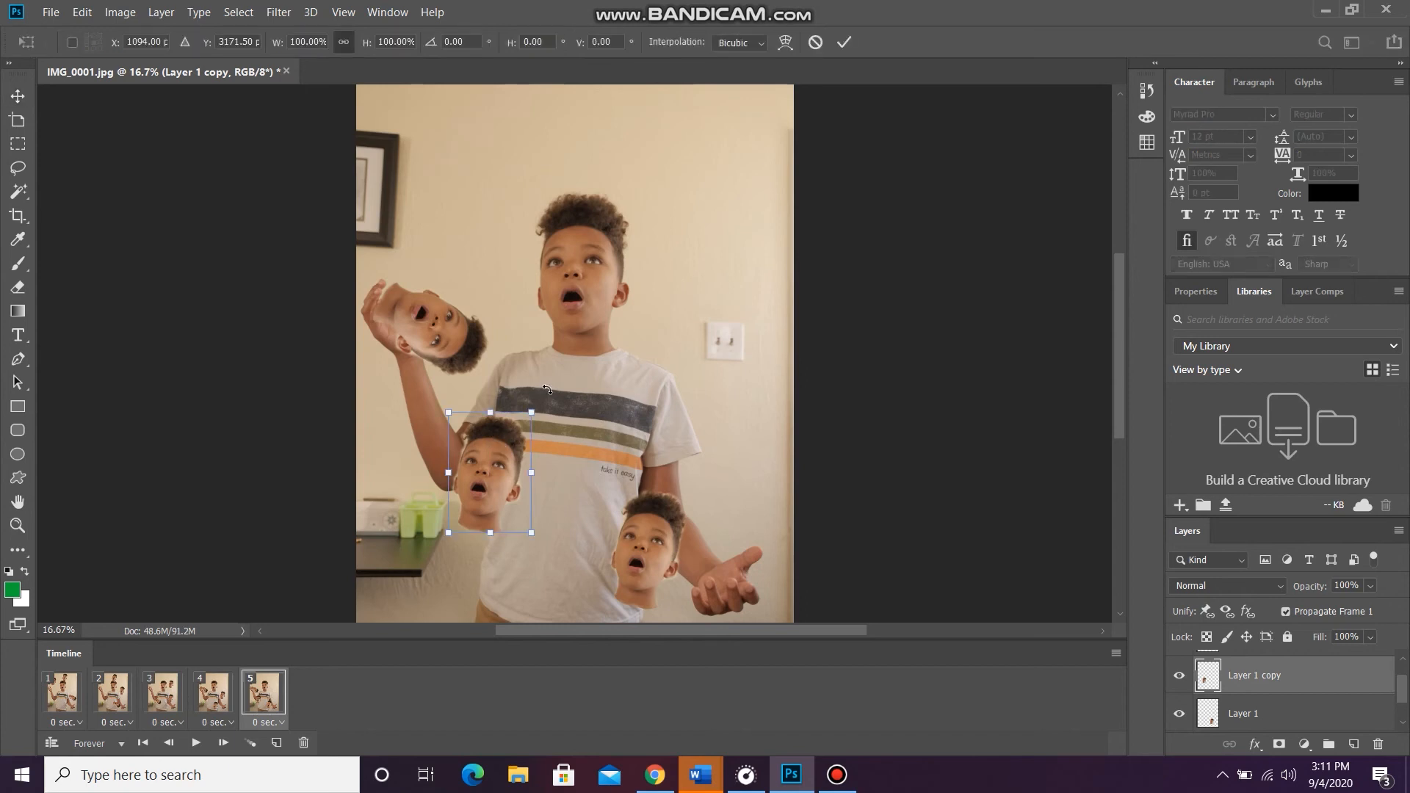
{"action": "left_click_drag", "start_coordinate": [547, 389], "coordinate": [570, 543]}
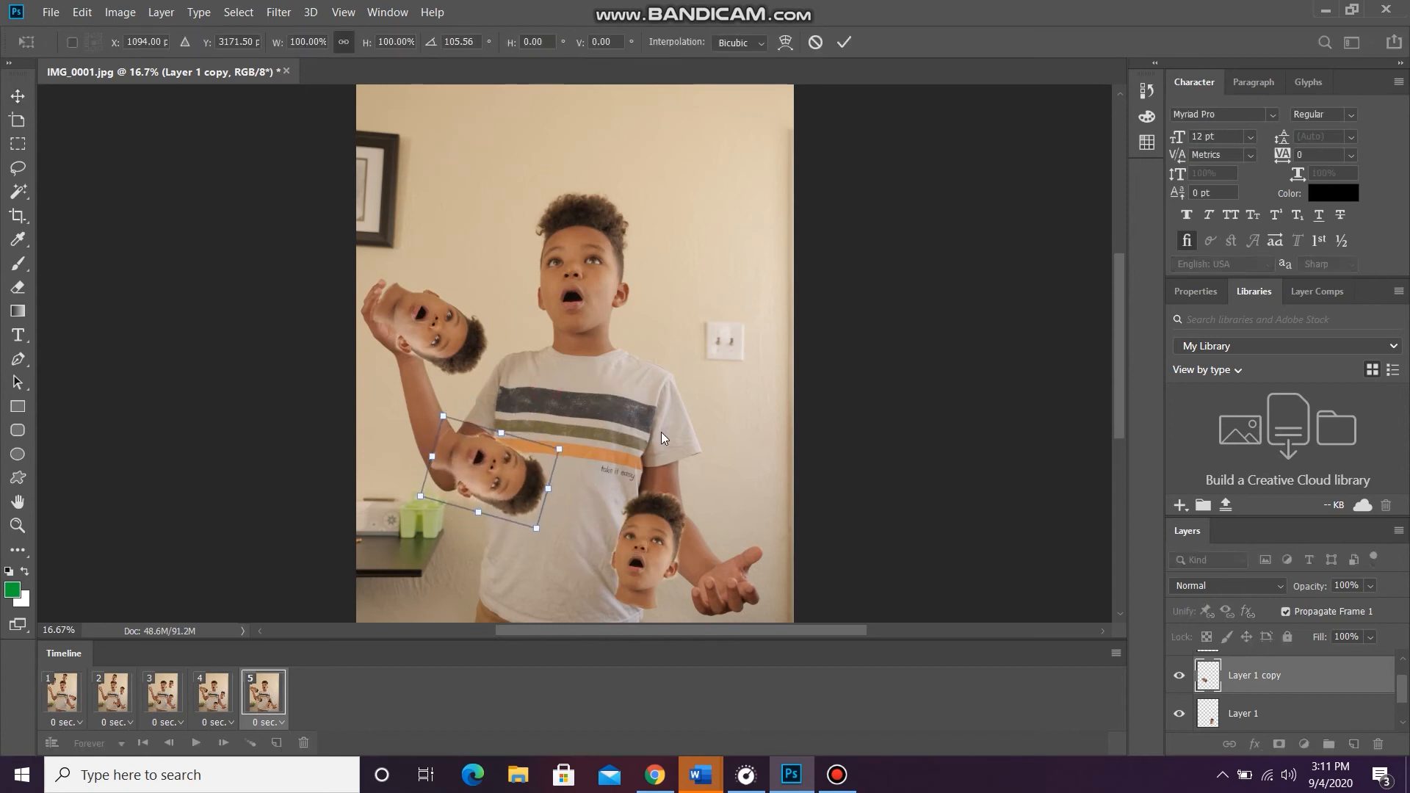
{"action": "left_click", "coordinate": [845, 41]}
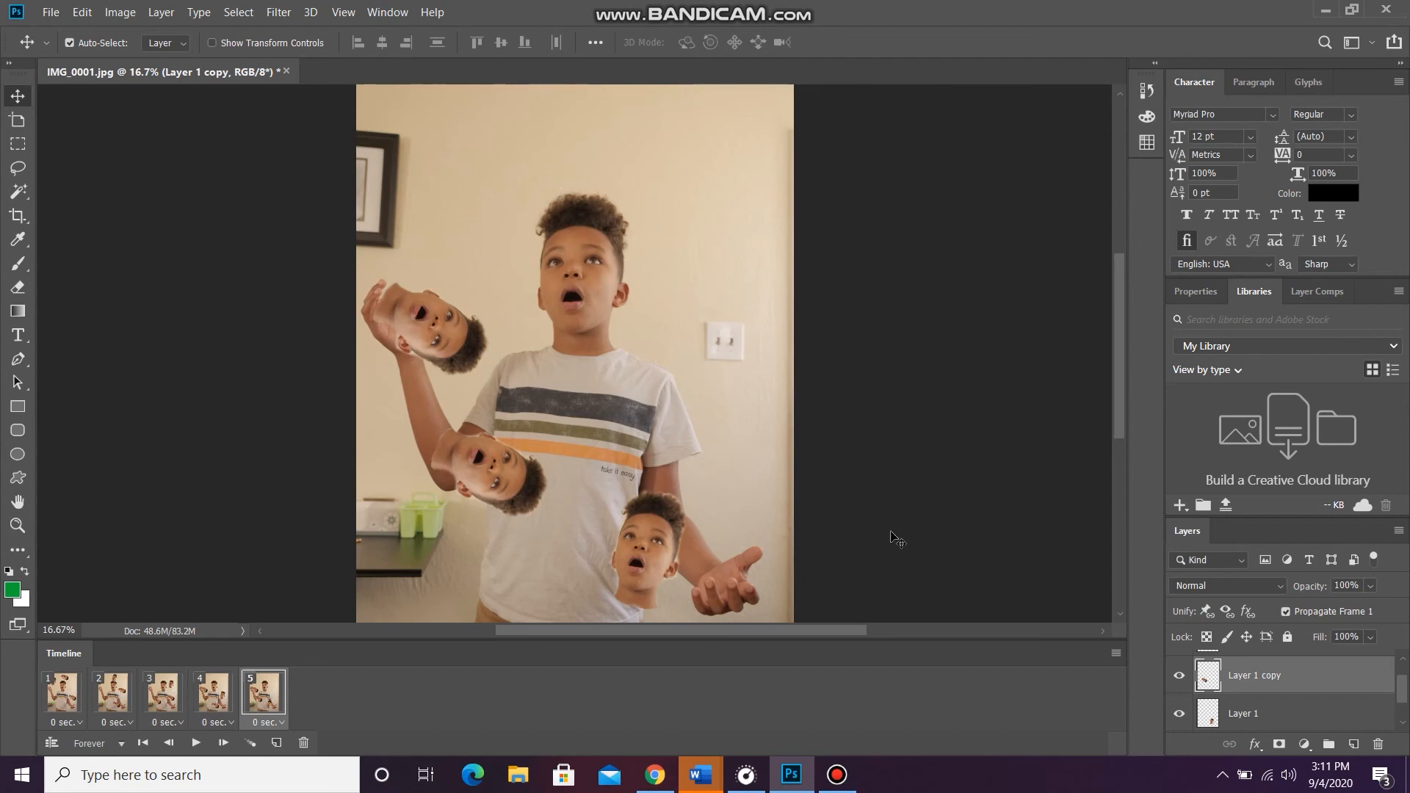
Step: Move the Layer 1 copy 2 head from the raised hand to just above the boy's own head in frame 5, rotated 78.56°
{"action": "left_click_drag", "start_coordinate": [1403, 690], "coordinate": [1403, 672]}
{"action": "left_click", "coordinate": [1306, 670]}
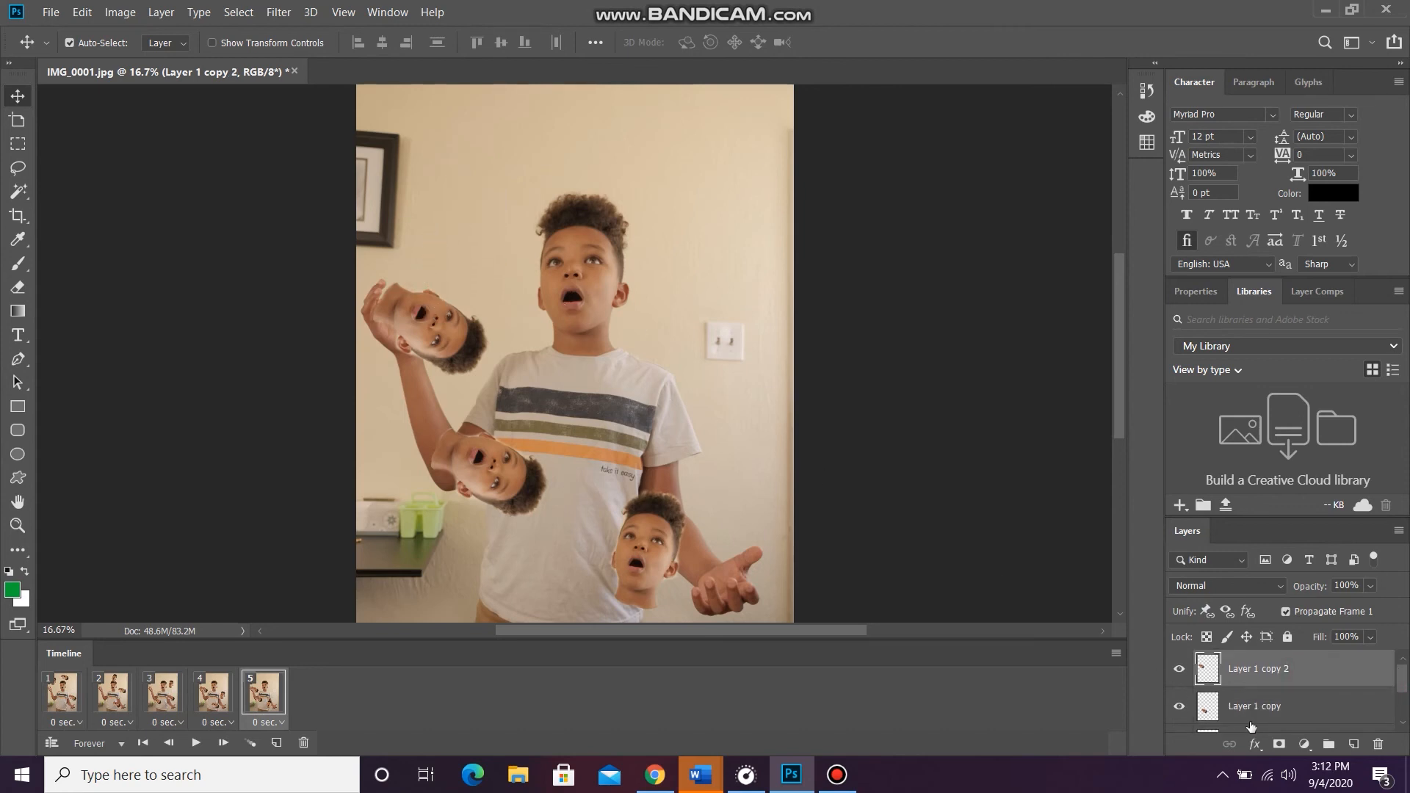
{"action": "left_click_drag", "start_coordinate": [437, 323], "coordinate": [470, 180]}
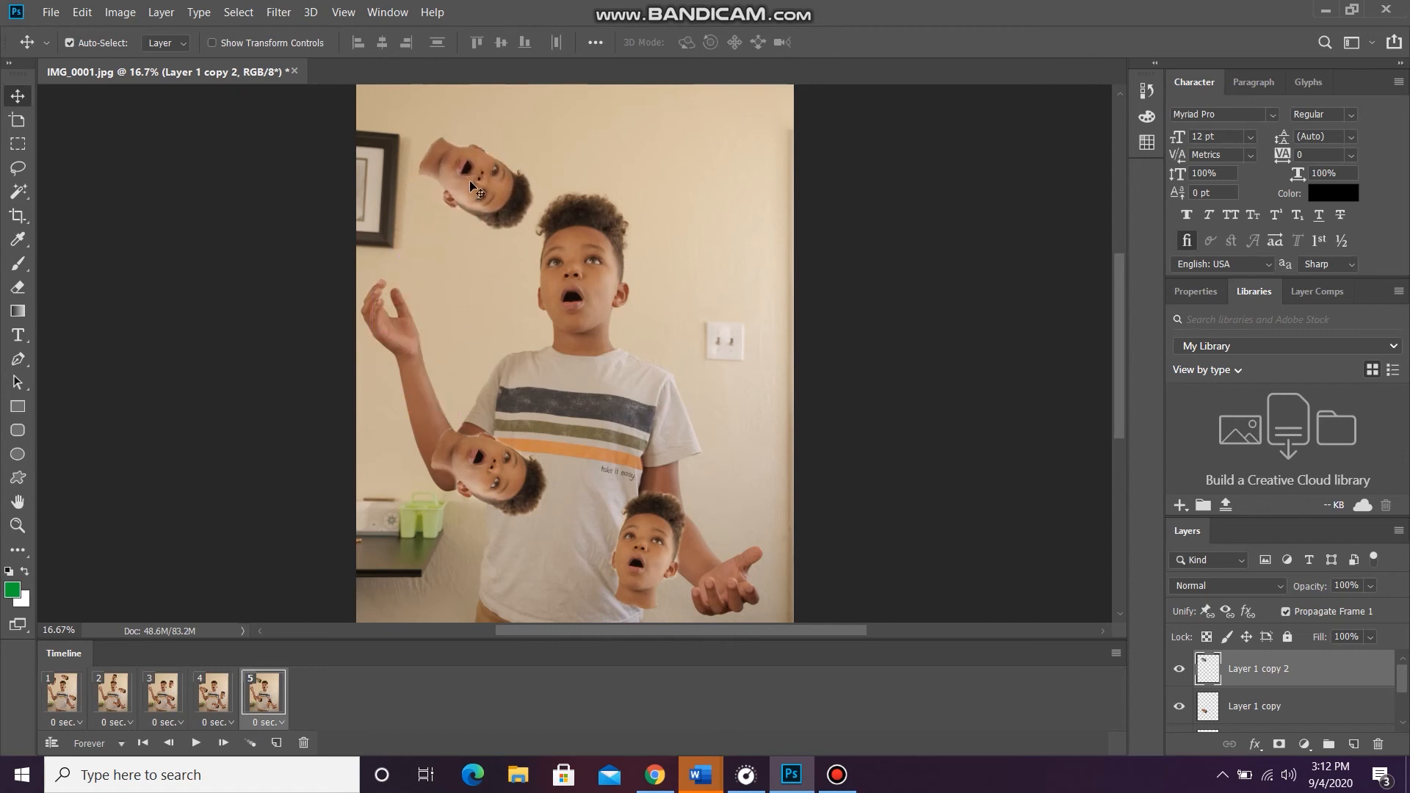
{"action": "key", "text": "ctrl"}
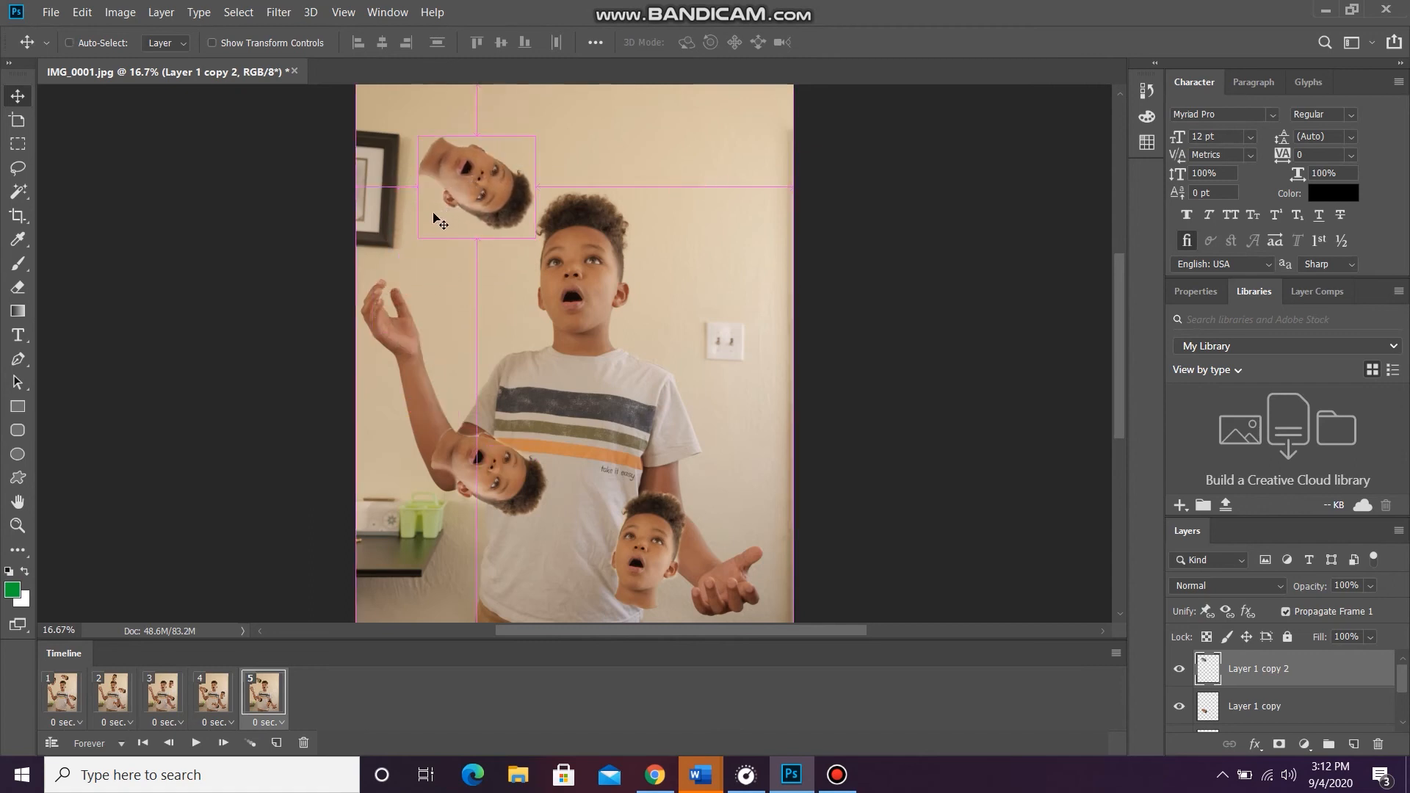
{"action": "key", "text": "ctrl+t"}
{"action": "left_click_drag", "start_coordinate": [571, 115], "coordinate": [564, 263]}
{"action": "left_click_drag", "start_coordinate": [493, 149], "coordinate": [551, 123]}
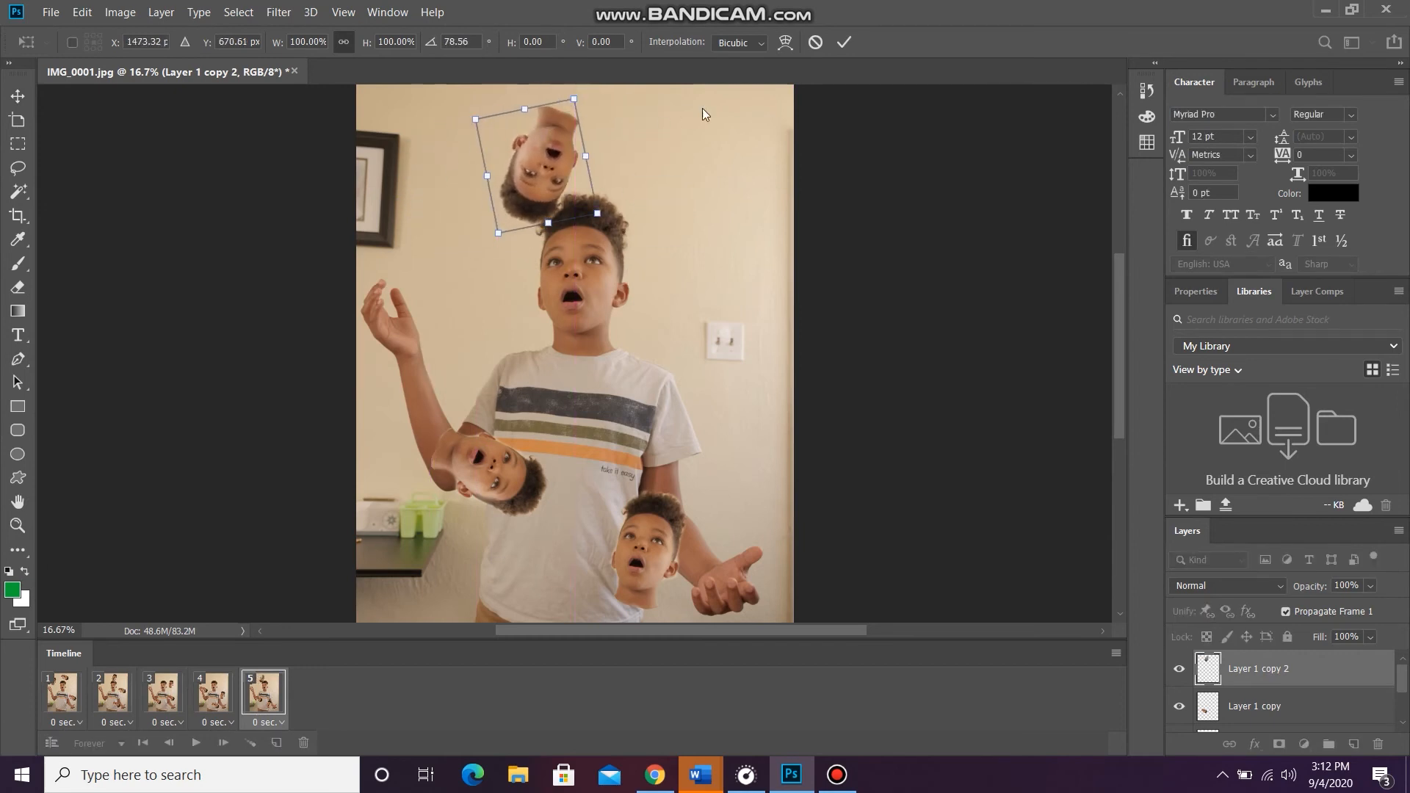
{"action": "left_click", "coordinate": [845, 42]}
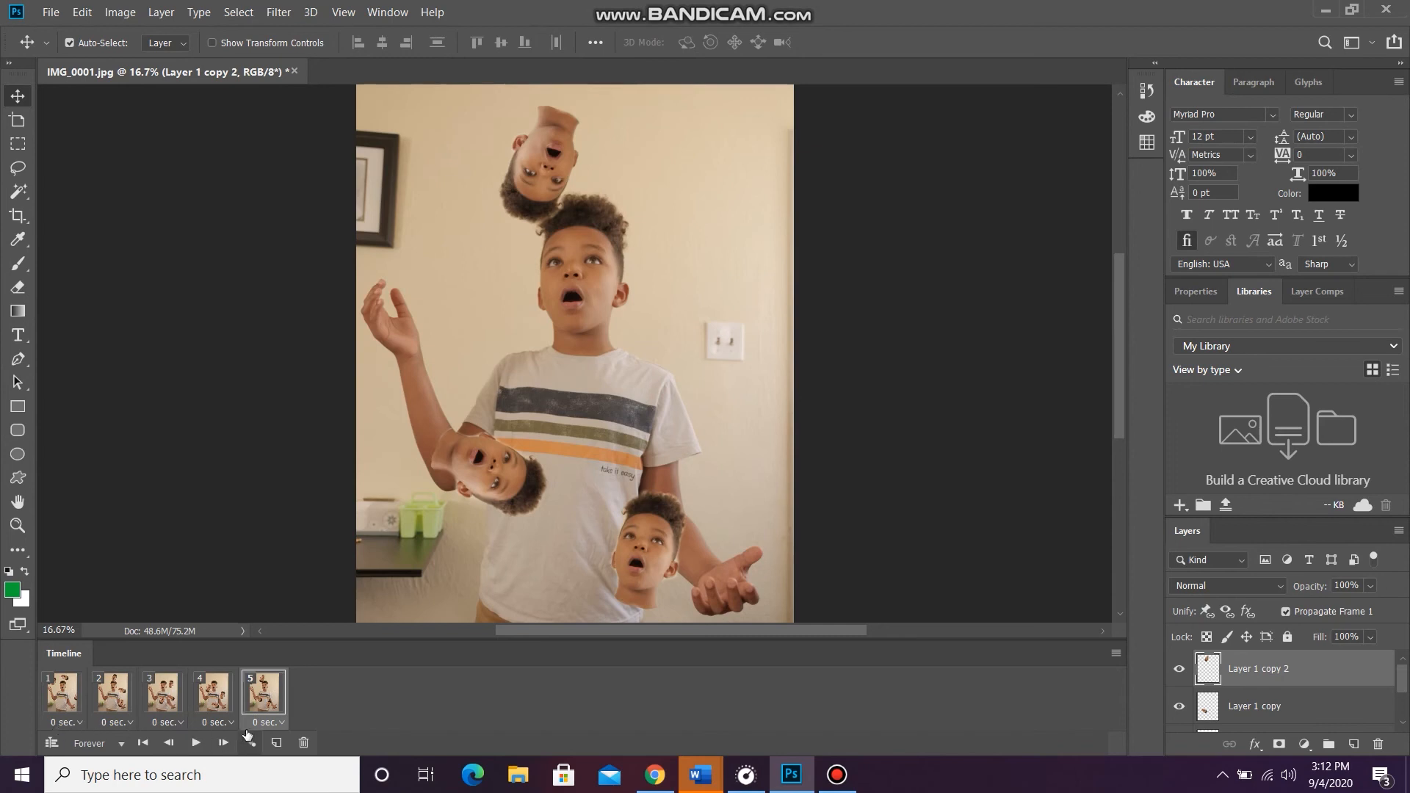
Step: Set the delay of all five frames to 0.1 seconds and preview the looping animation
{"action": "left_click", "coordinate": [68, 724]}
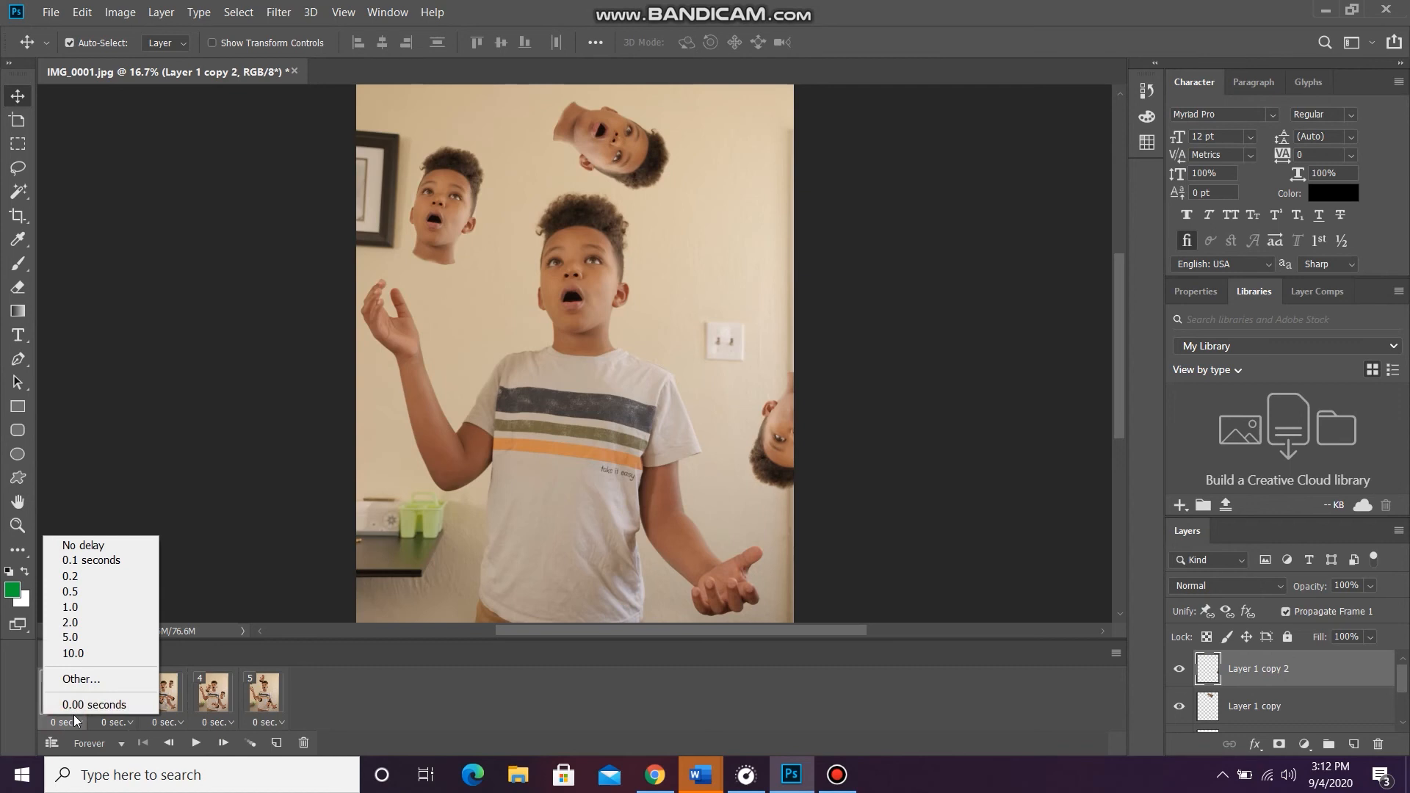
{"action": "left_click", "coordinate": [84, 562]}
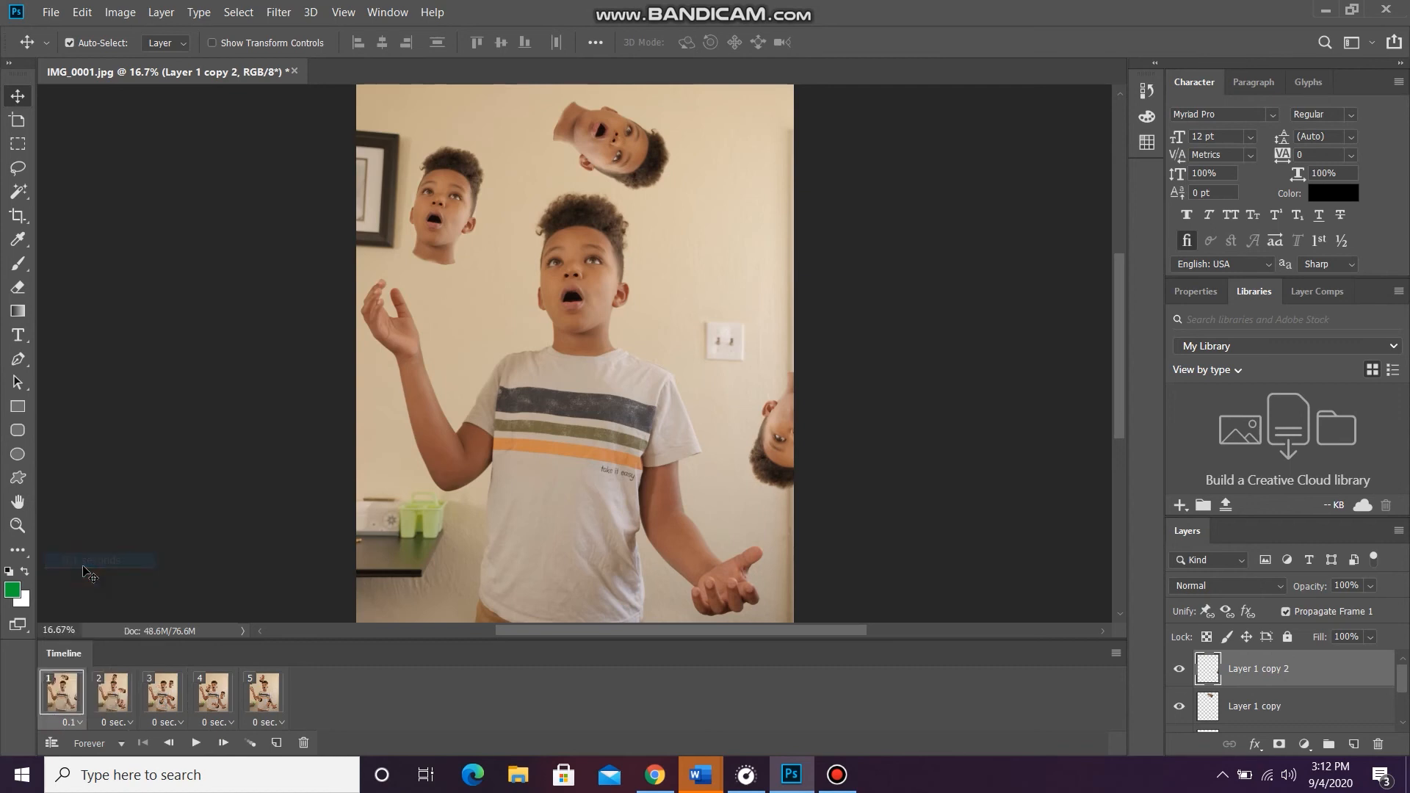
{"action": "left_click", "coordinate": [116, 723]}
{"action": "left_click", "coordinate": [139, 562]}
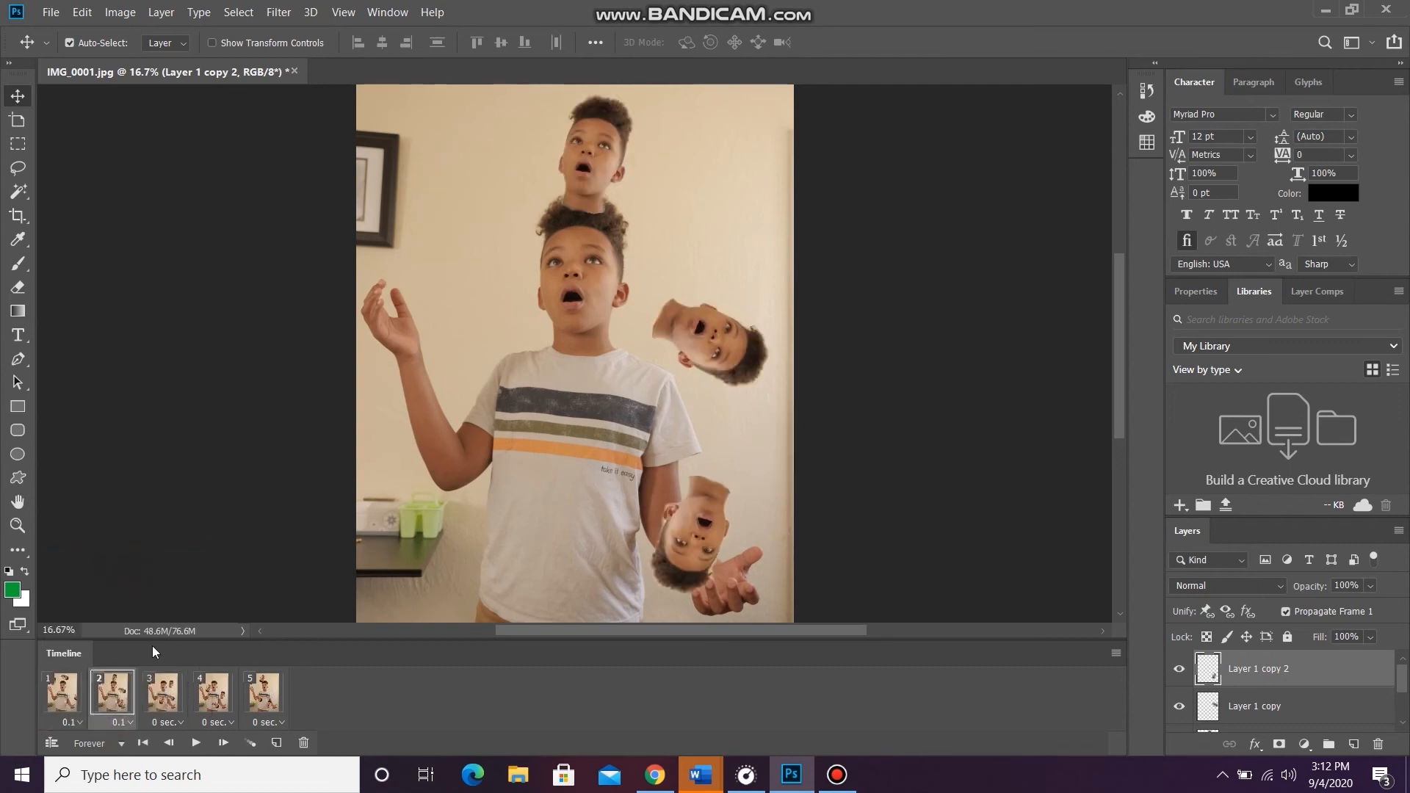
{"action": "left_click", "coordinate": [176, 724]}
{"action": "left_click", "coordinate": [188, 562]}
{"action": "left_click", "coordinate": [222, 723]}
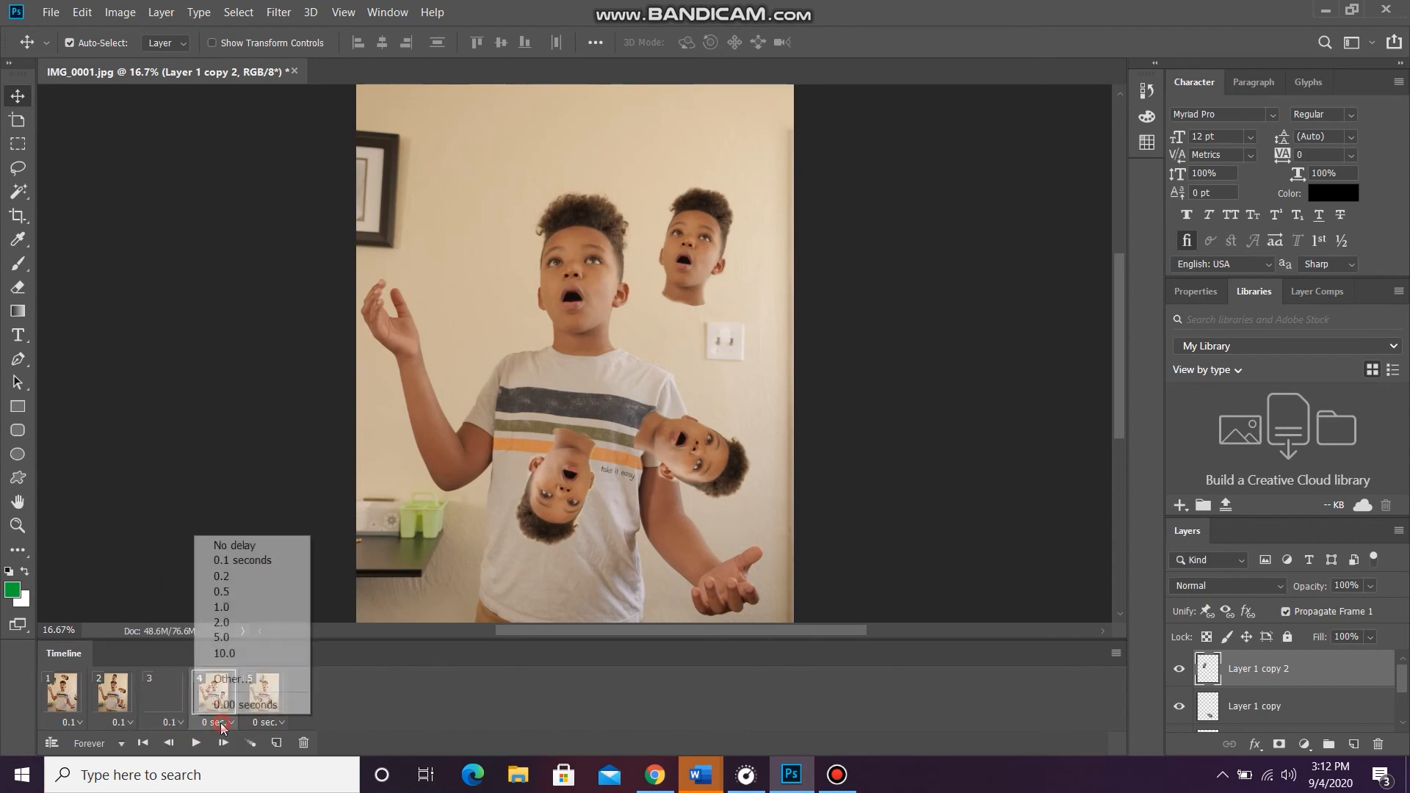
{"action": "left_click", "coordinate": [238, 560]}
{"action": "left_click", "coordinate": [269, 719]}
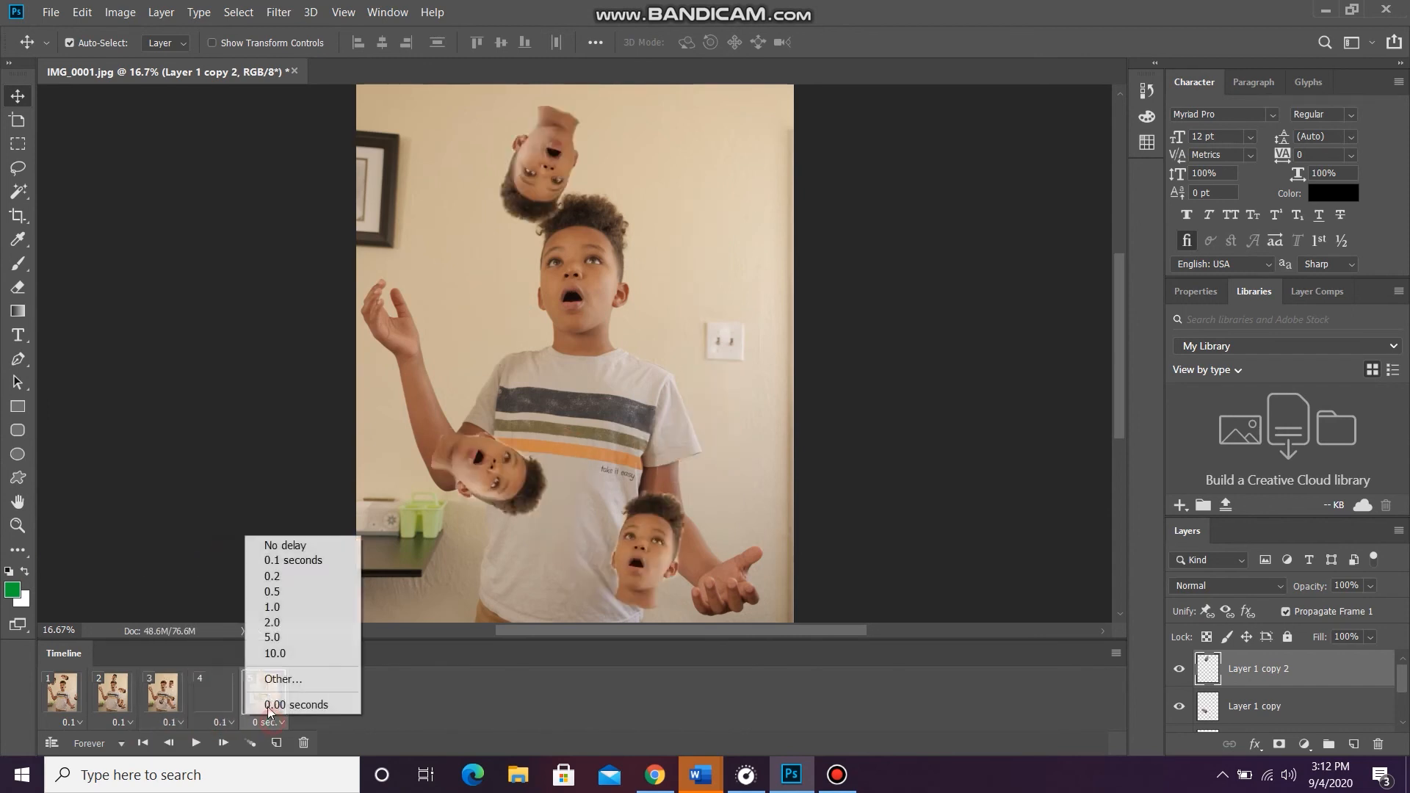
{"action": "left_click", "coordinate": [283, 561]}
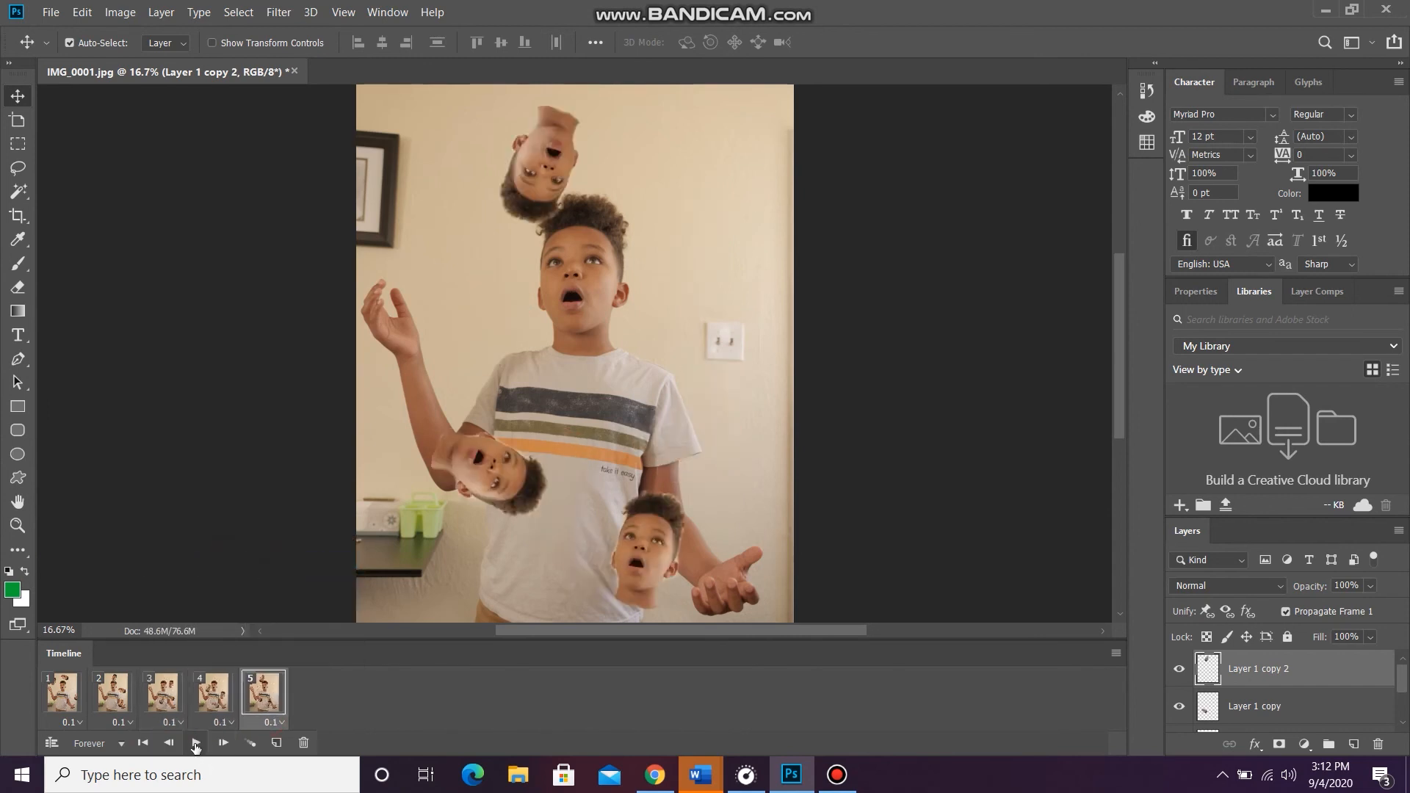
{"action": "left_click", "coordinate": [195, 745]}
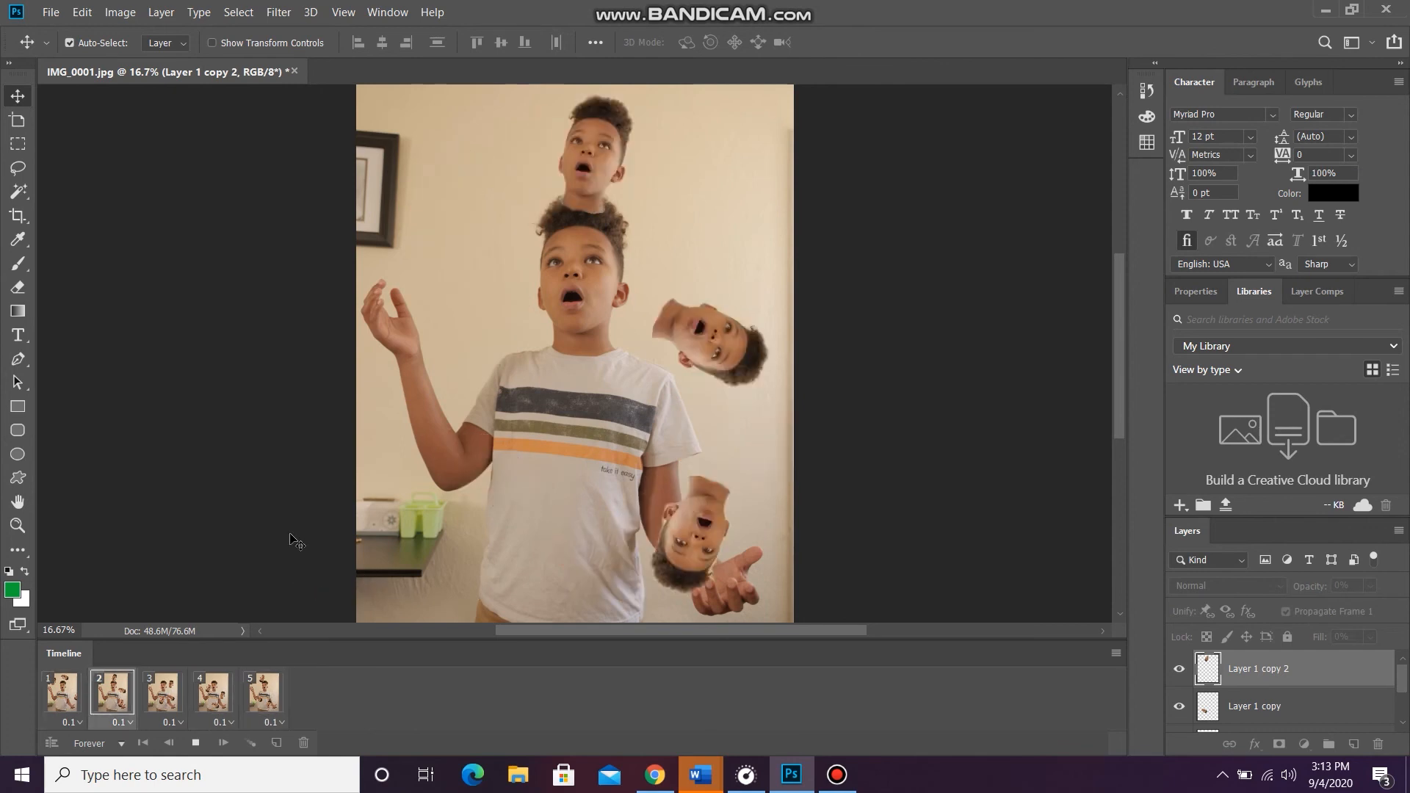
{"action": "left_click", "coordinate": [196, 744]}
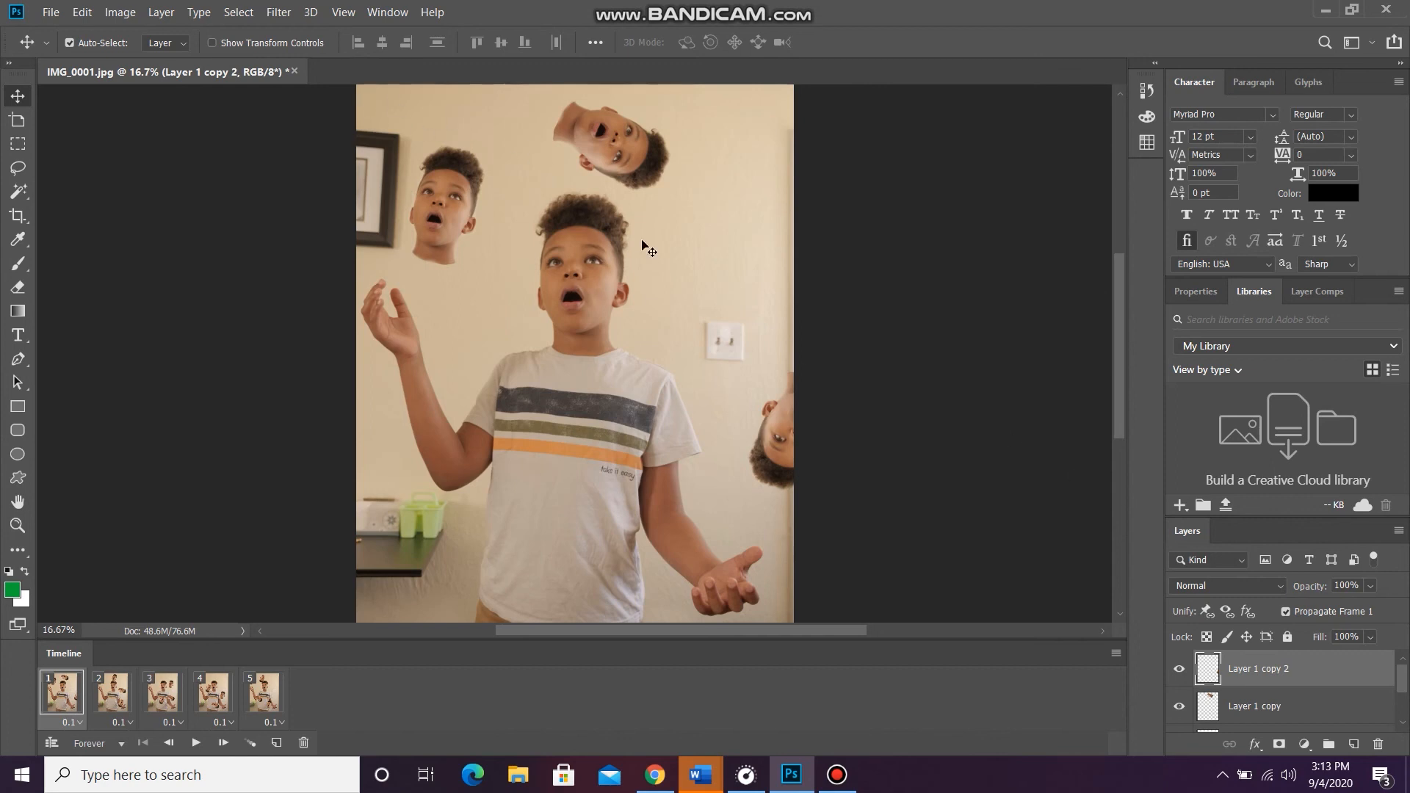
Step: Resize the image proportionally to a height of 8 inches, keeping the 180 pixels/inch resolution
{"action": "left_click", "coordinate": [120, 12]}
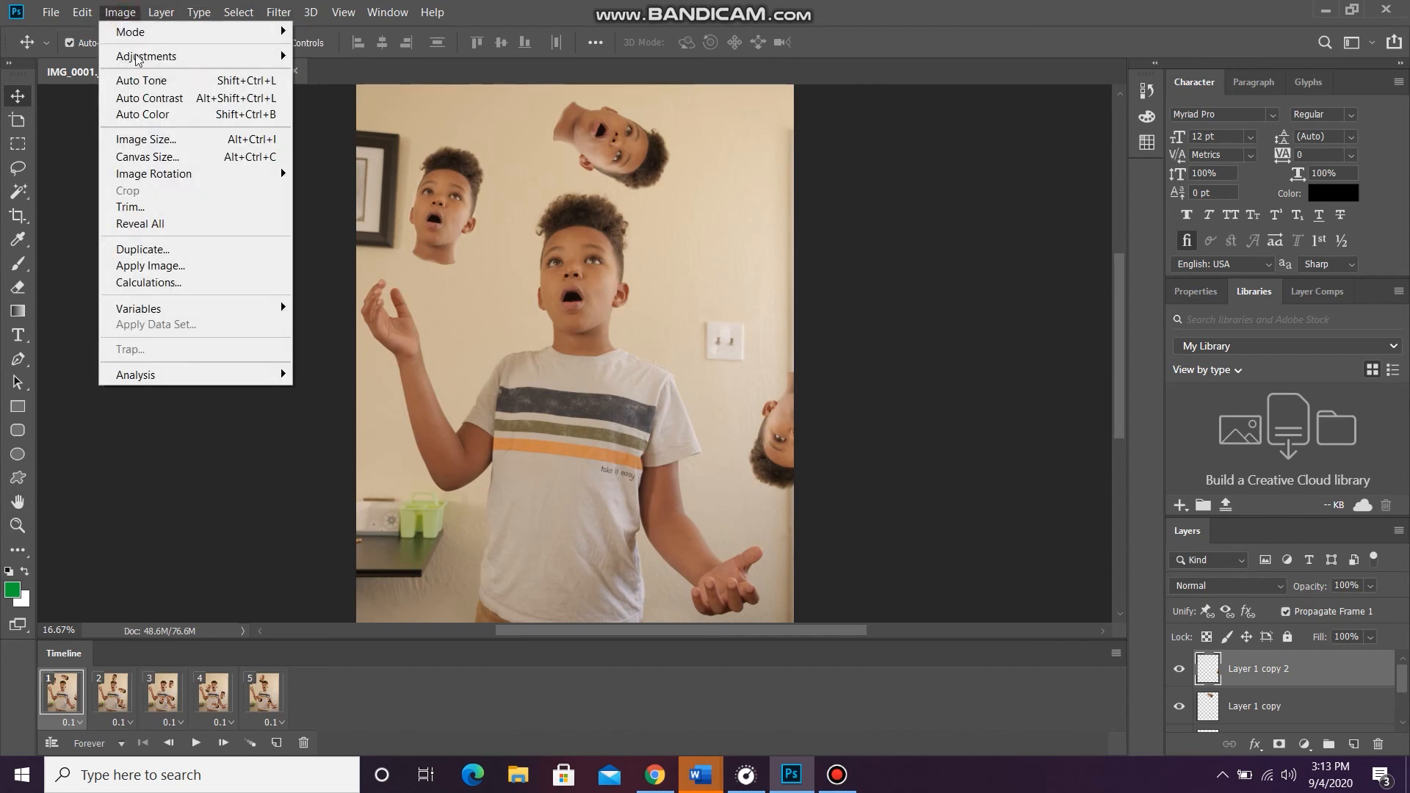
{"action": "left_click", "coordinate": [157, 140]}
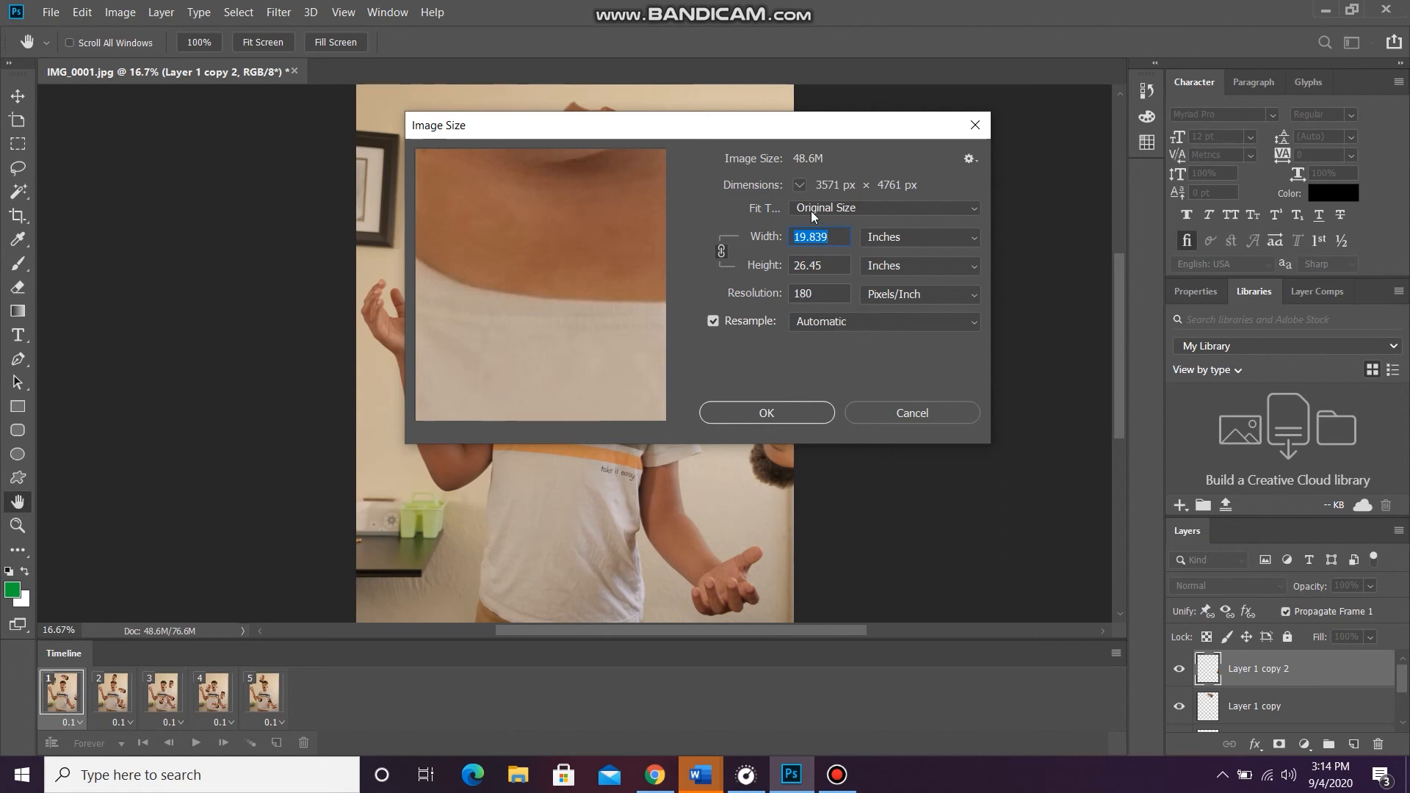
{"action": "type", "text": "8"}
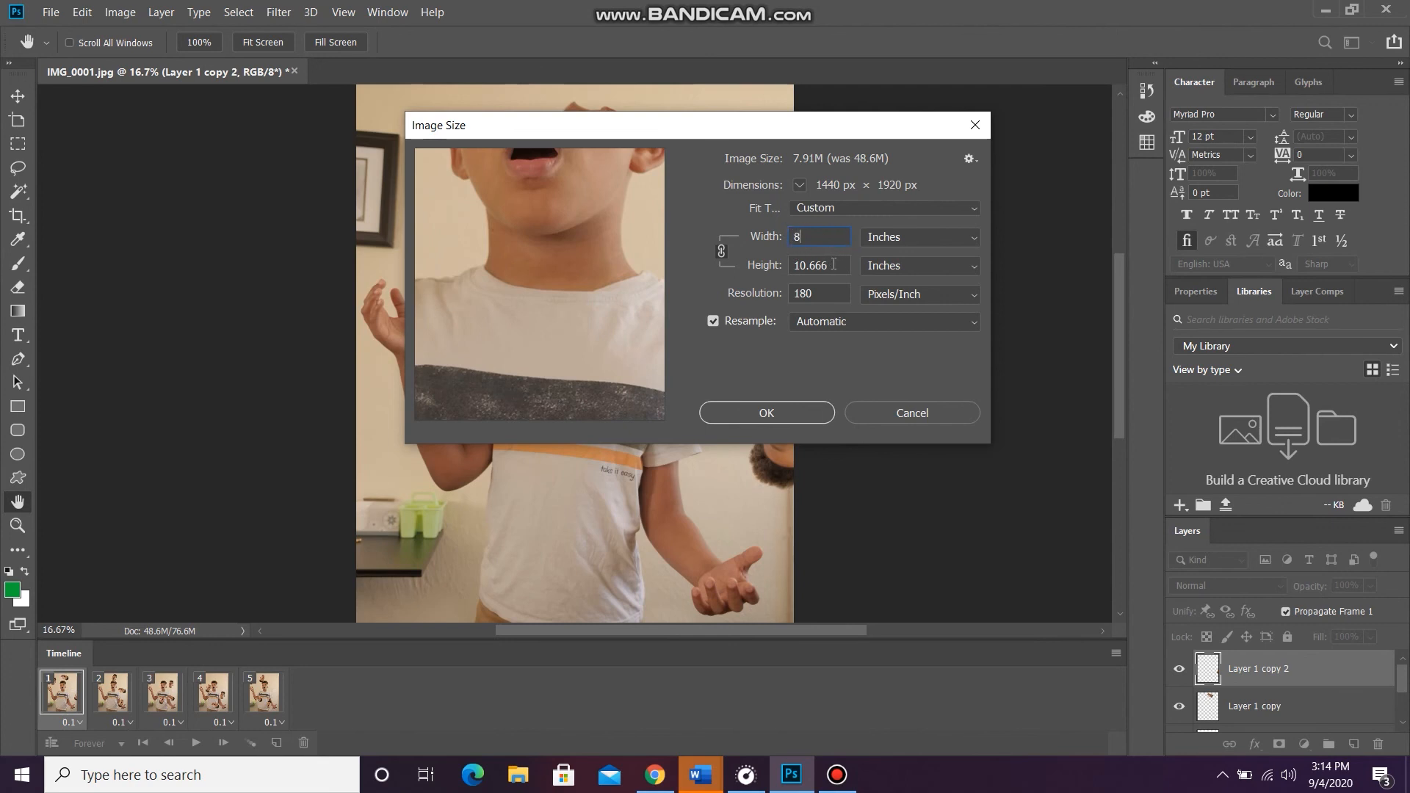
{"action": "left_click_drag", "start_coordinate": [834, 265], "coordinate": [782, 265]}
{"action": "type", "text": "8"}
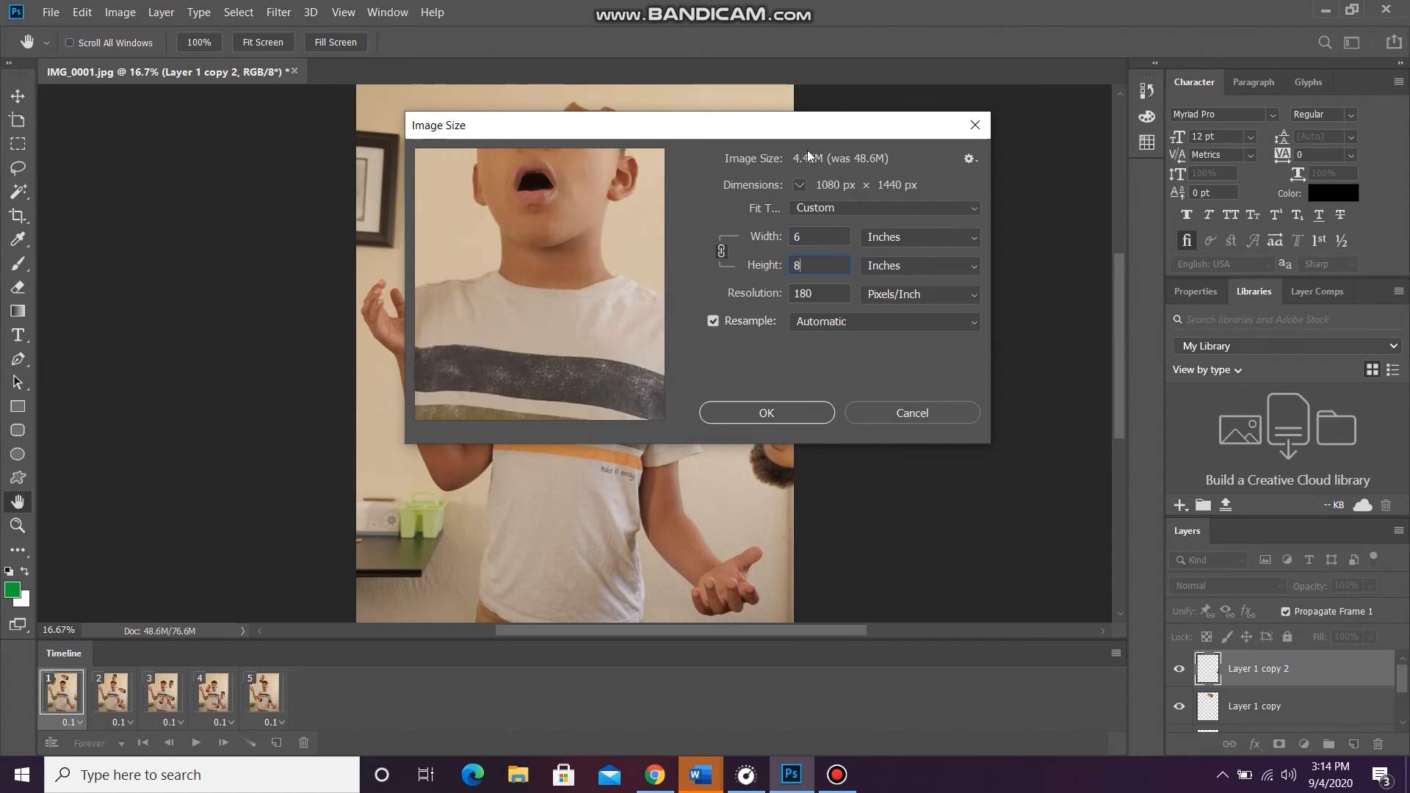
{"action": "left_click", "coordinate": [781, 417]}
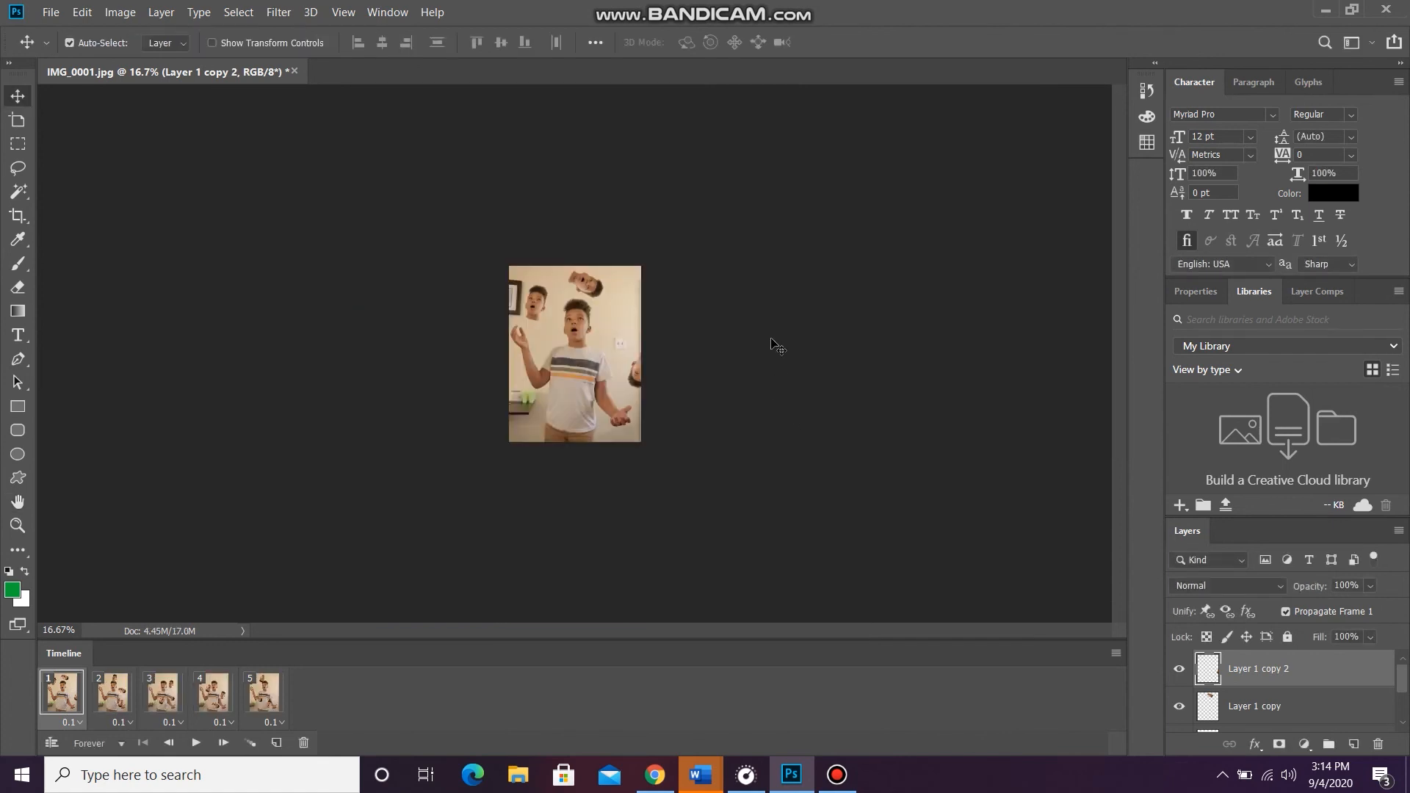
{"action": "key", "text": "ctrl+plus"}
{"action": "key", "text": "ctrl+plus"}
{"action": "key", "text": "ctrl+plus"}
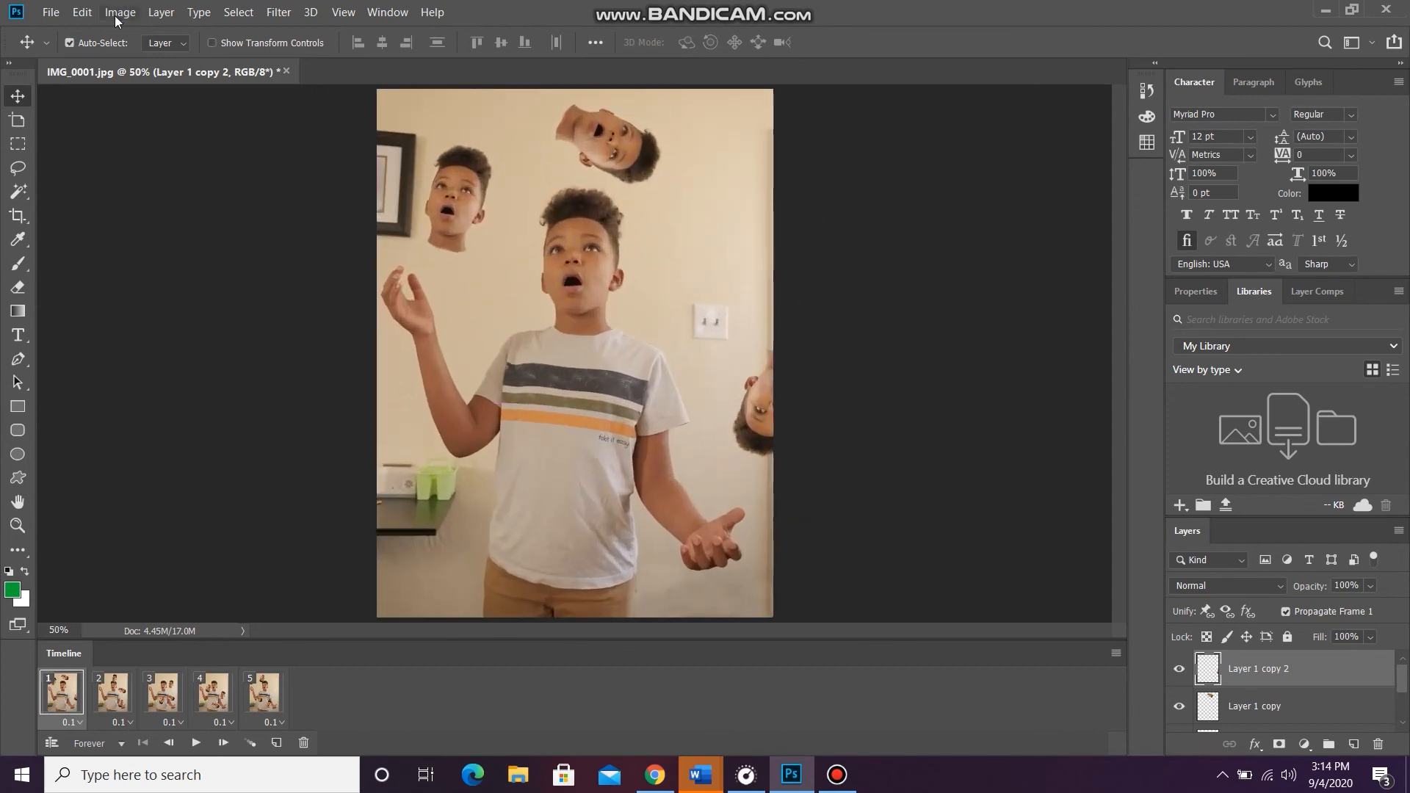
Step: Check the GIF export settings in Save for Web (Legacy) and close them without saving a file
{"action": "left_click", "coordinate": [49, 13]}
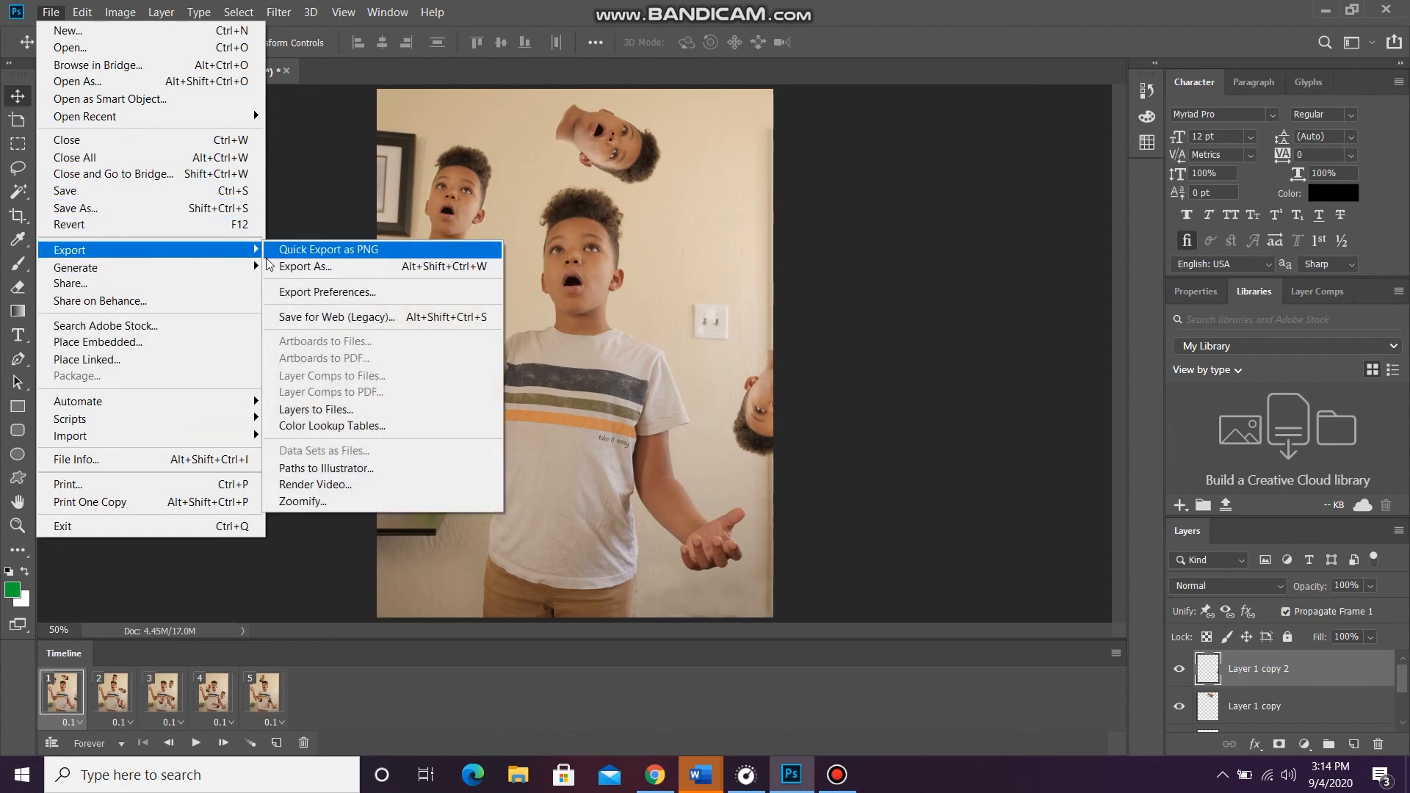
{"action": "left_click", "coordinate": [309, 323]}
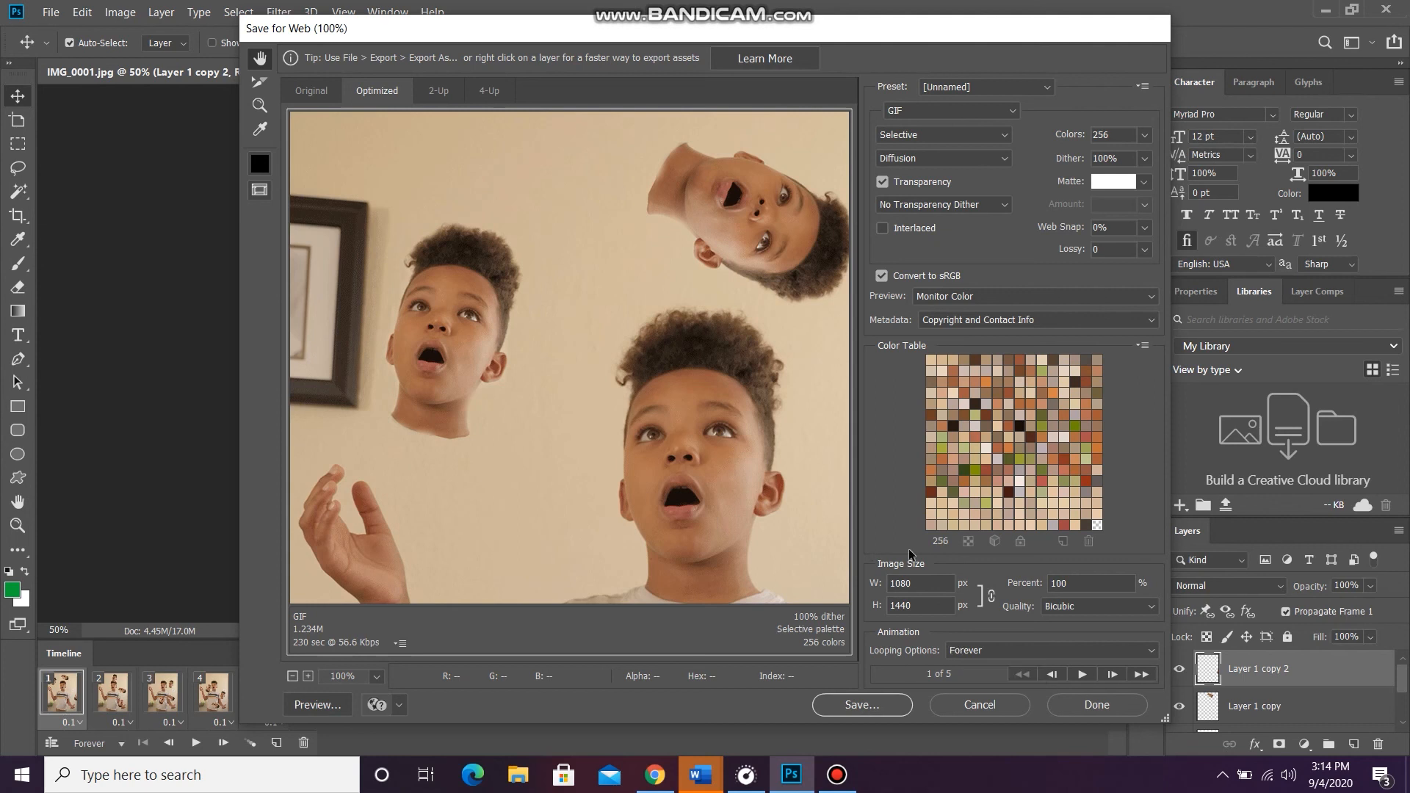
{"action": "left_click", "coordinate": [1095, 707]}
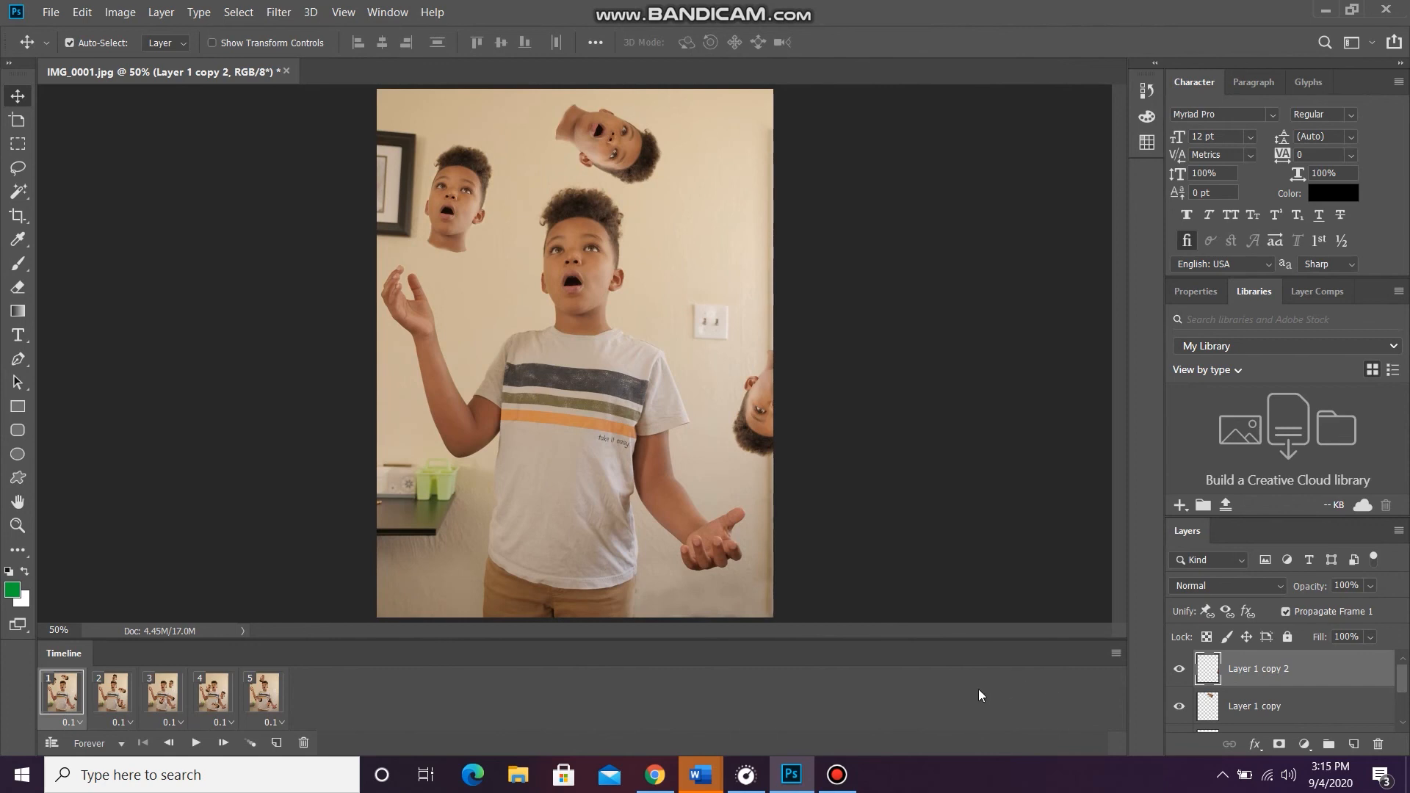
Step: View the existing juggling-heads GIF from the desktop in Photos, close it and return to Photoshop
{"action": "left_click", "coordinate": [1323, 10]}
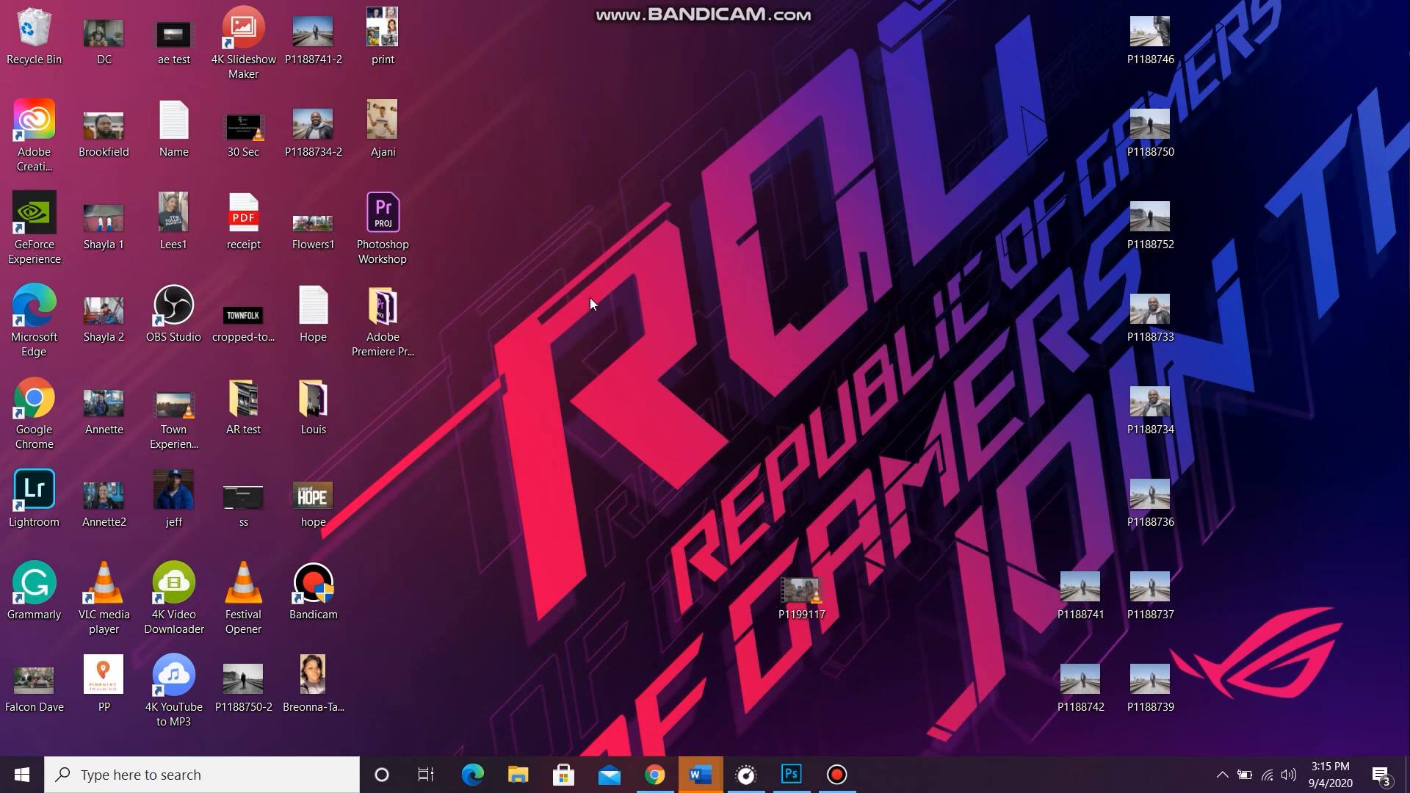
{"action": "double_click", "coordinate": [390, 112]}
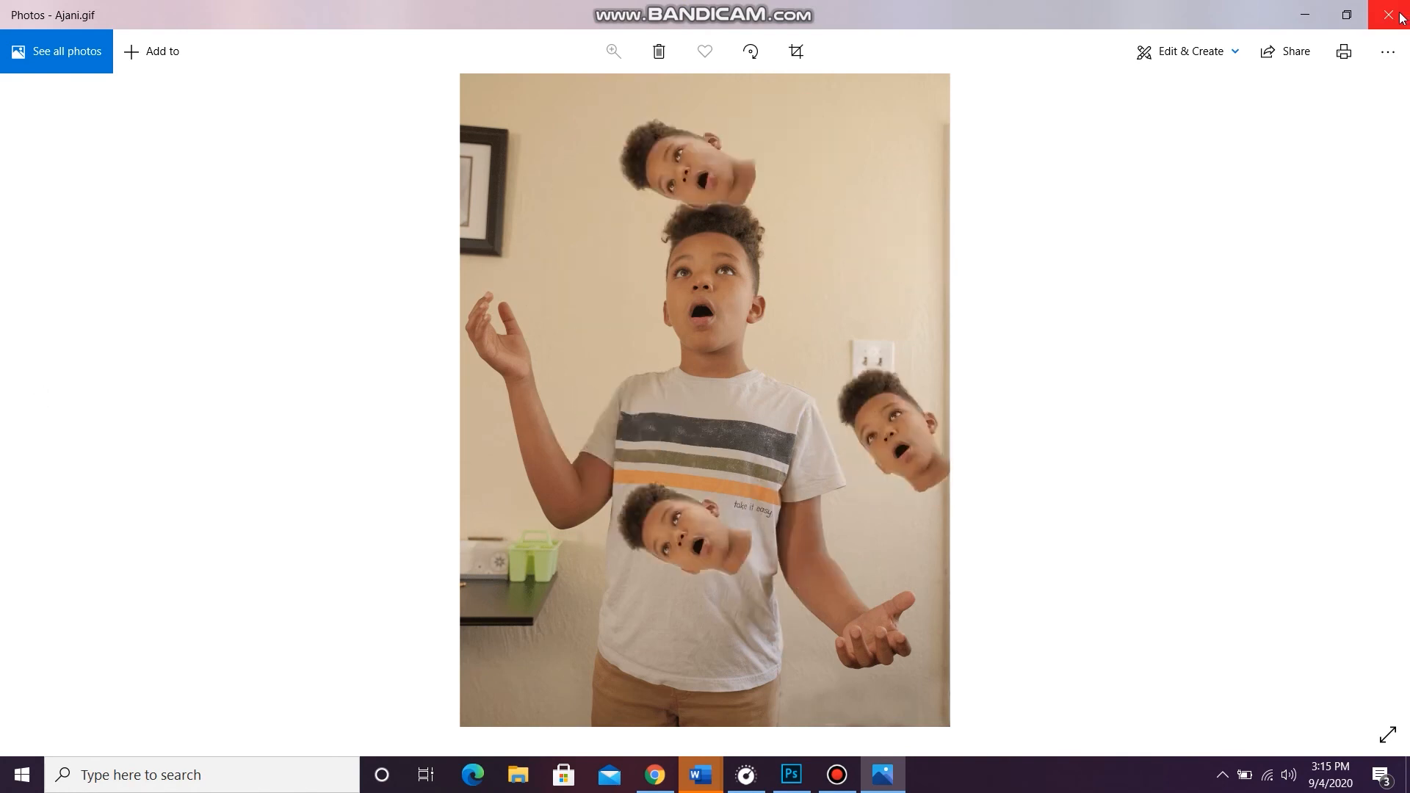
{"action": "left_click", "coordinate": [1302, 10]}
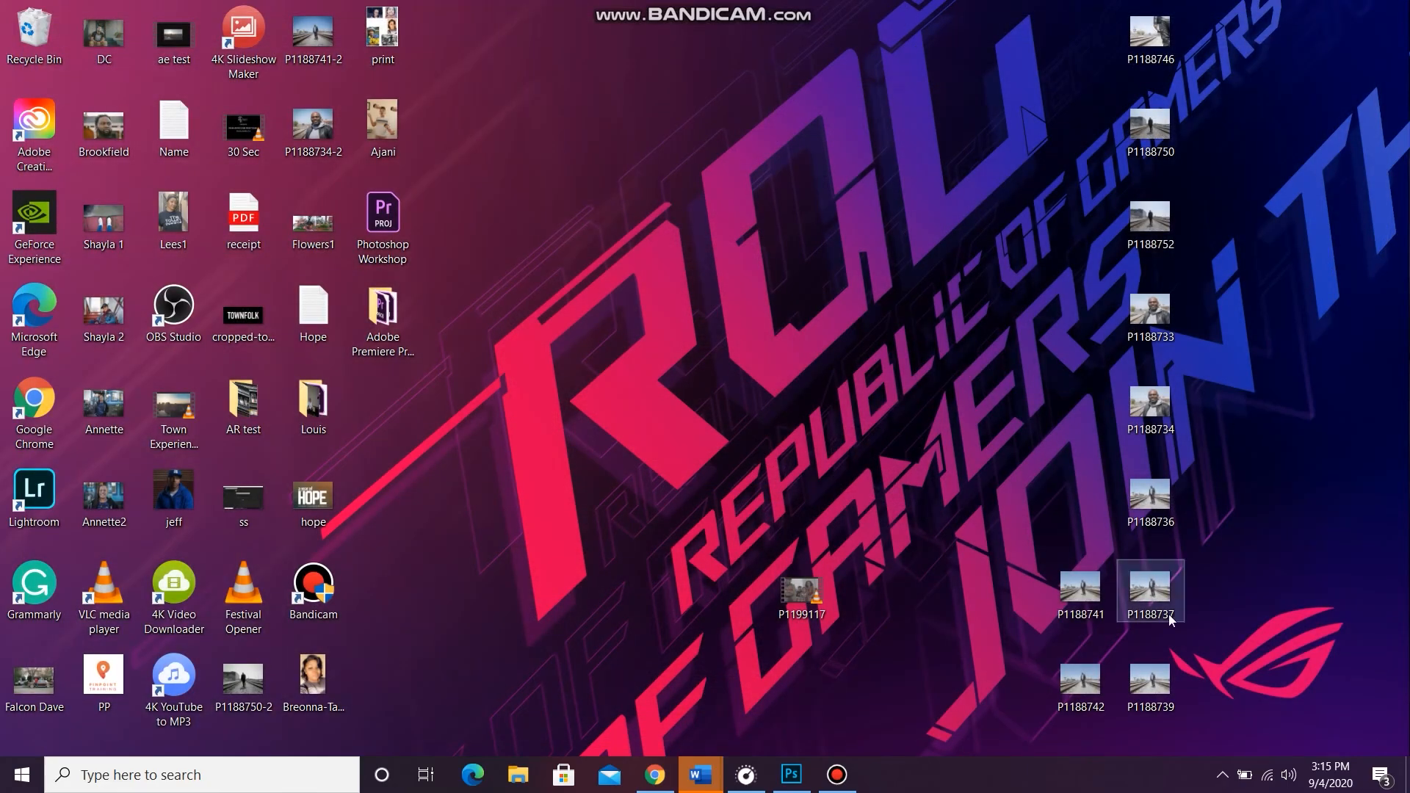
{"action": "left_click", "coordinate": [791, 775]}
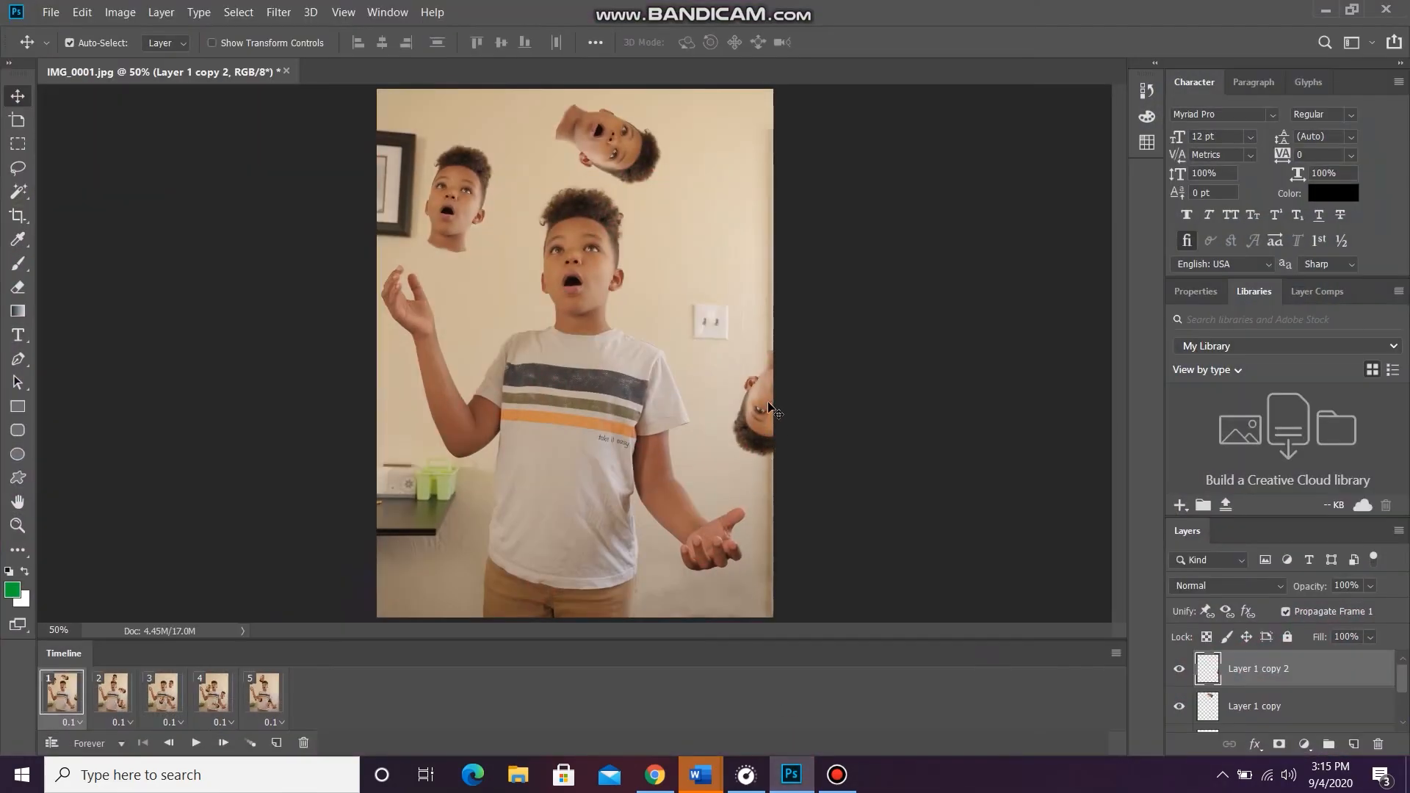